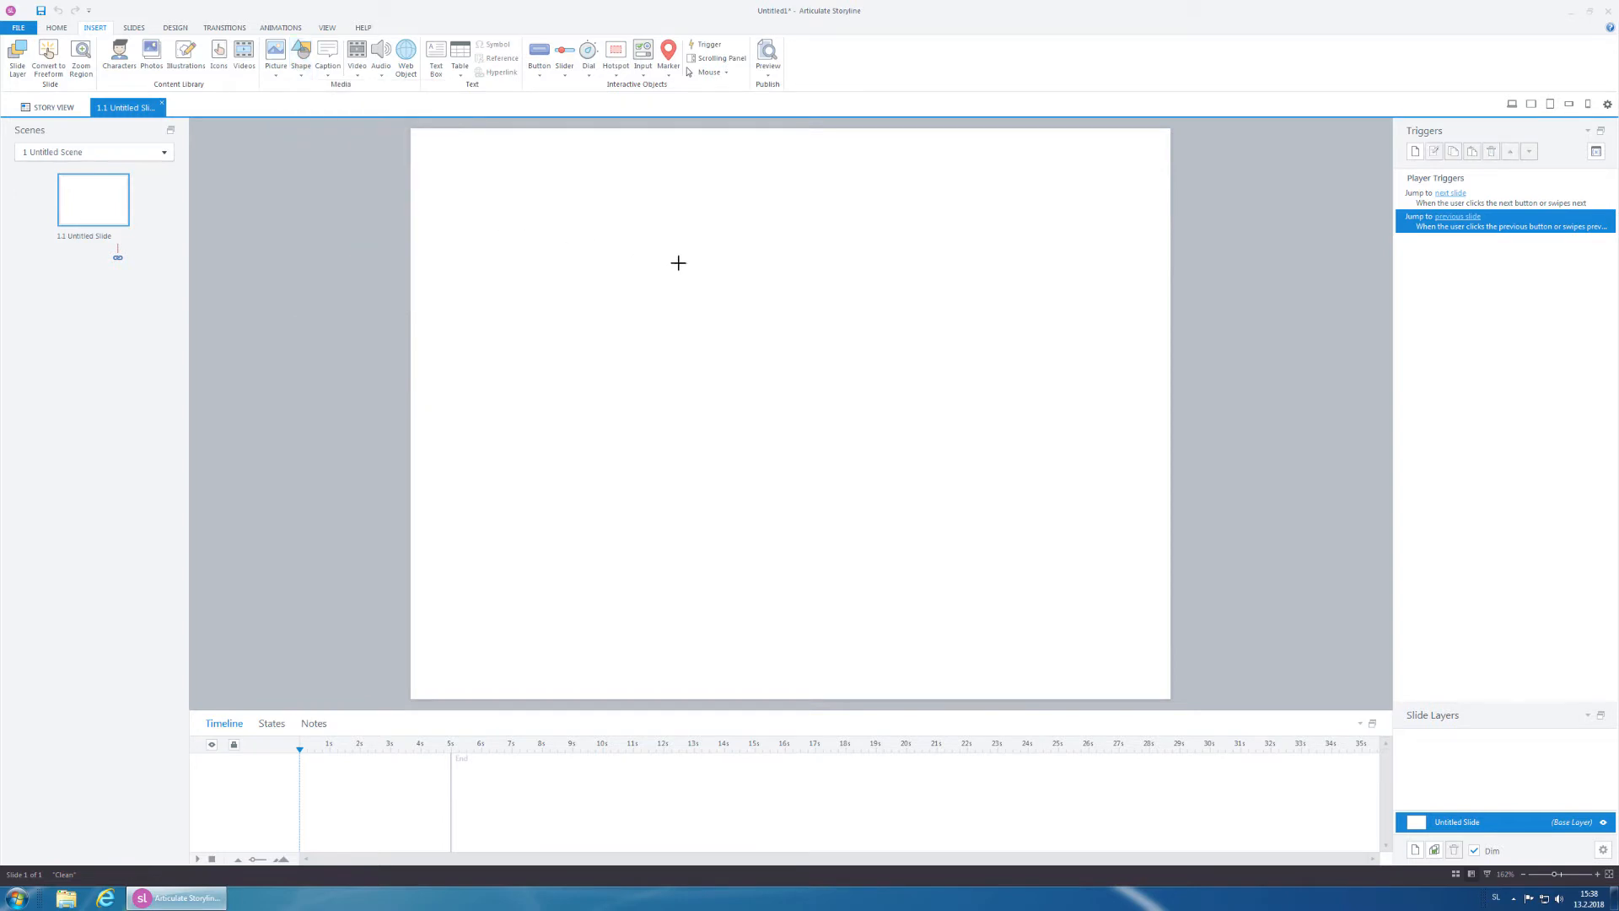
Step: Draw a rectangle about 212 by 38 px in the slide's upper-left area and label it "answers 1"
{"action": "left_click_drag", "start_coordinate": [499, 225], "coordinate": [726, 268]}
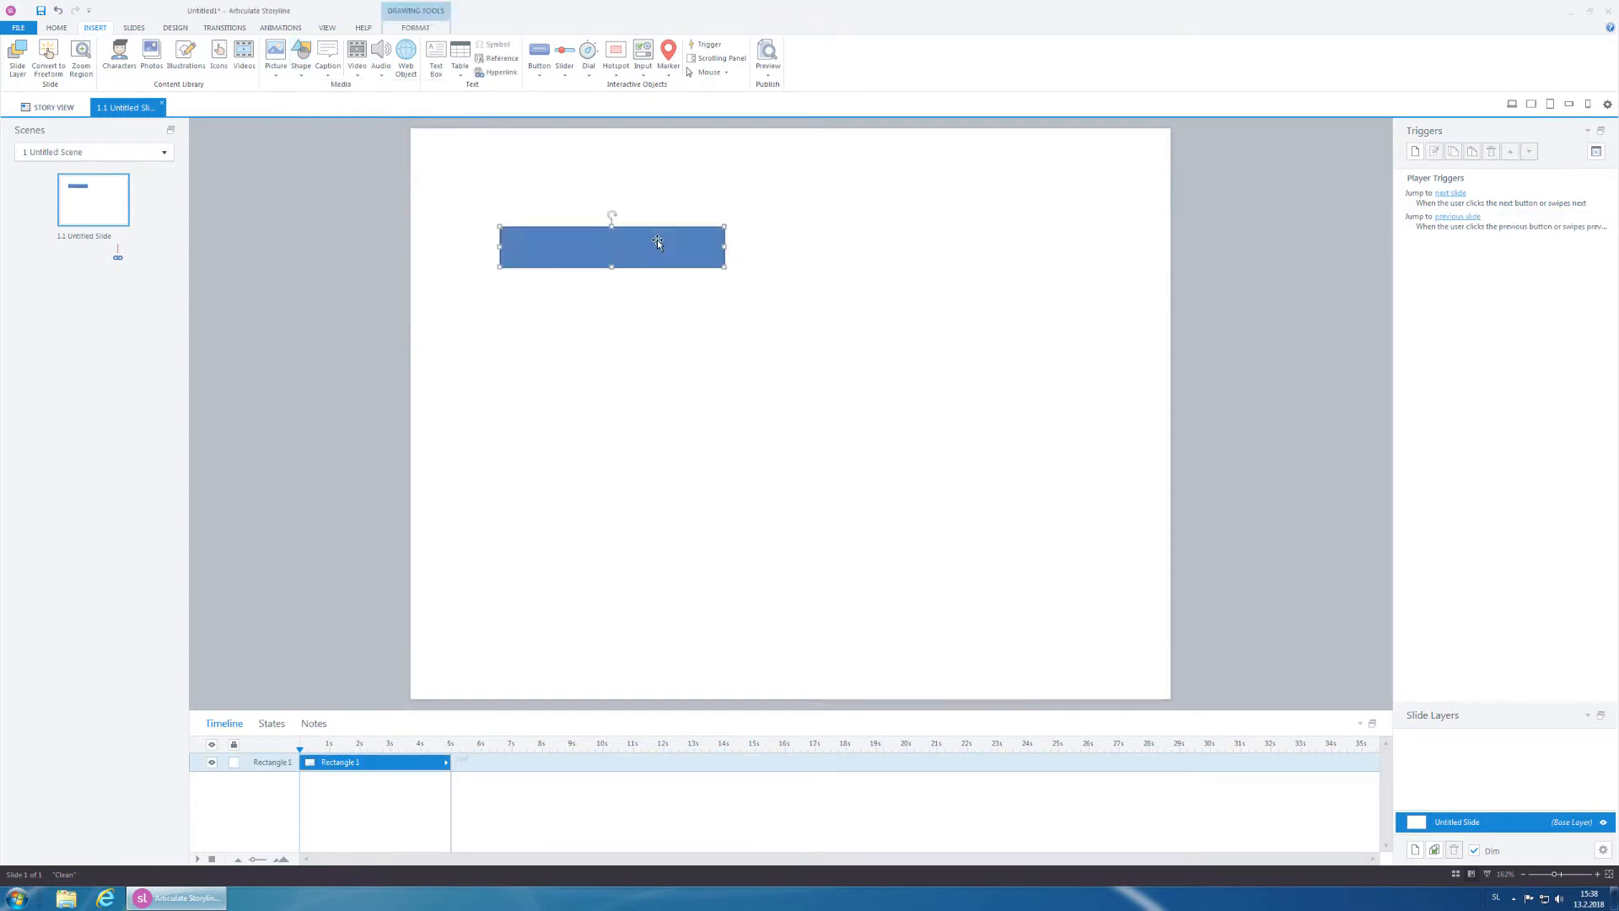
{"action": "type", "text": "answers 1"}
{"action": "left_click_drag", "start_coordinate": [665, 223], "coordinate": [681, 316]}
{"action": "key", "text": "ctrl+d"}
{"action": "key", "text": "ctrl+d"}
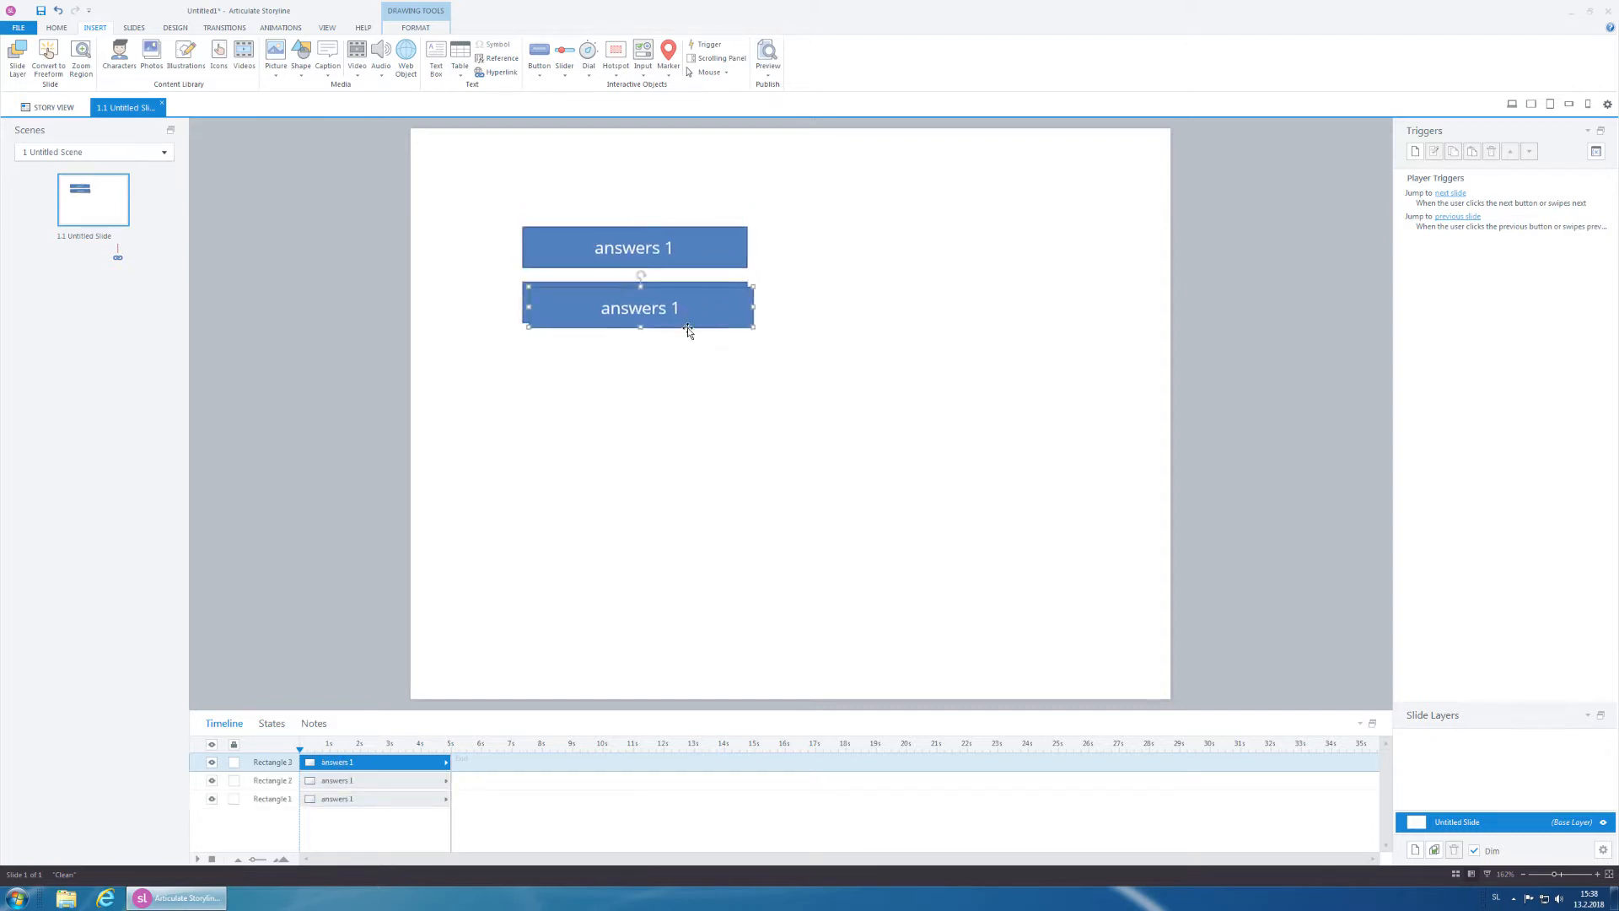
{"action": "key", "text": "Delete"}
{"action": "left_click", "coordinate": [710, 288]}
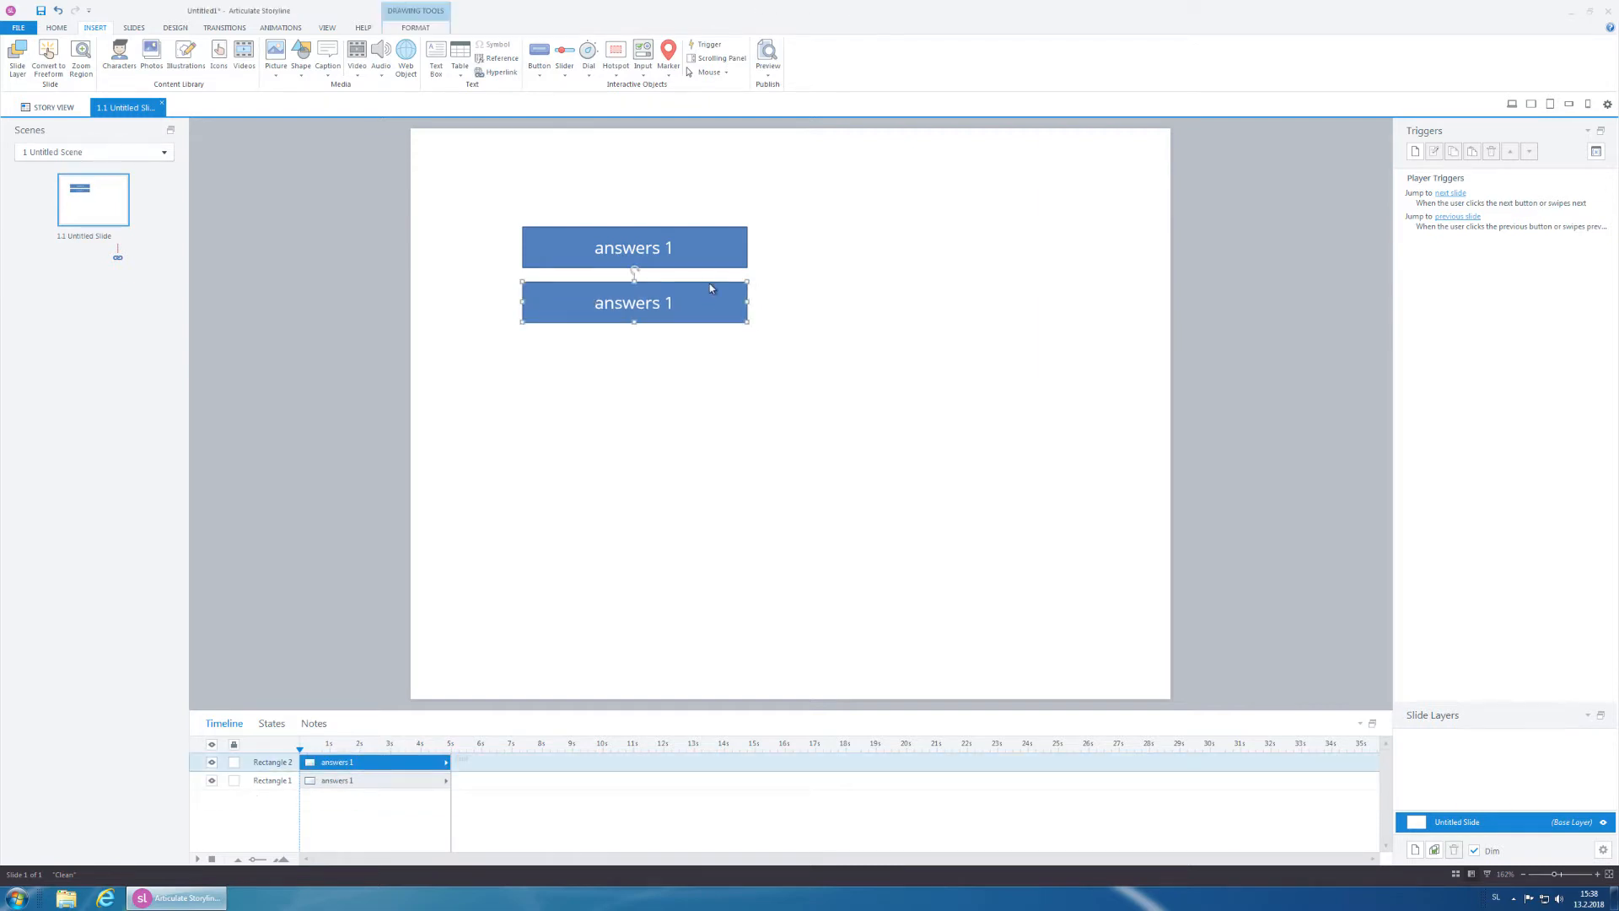
{"action": "key", "text": "Delete"}
Step: Add the built-in Selected state to the "answers 1" rectangle
{"action": "left_click", "coordinate": [701, 230]}
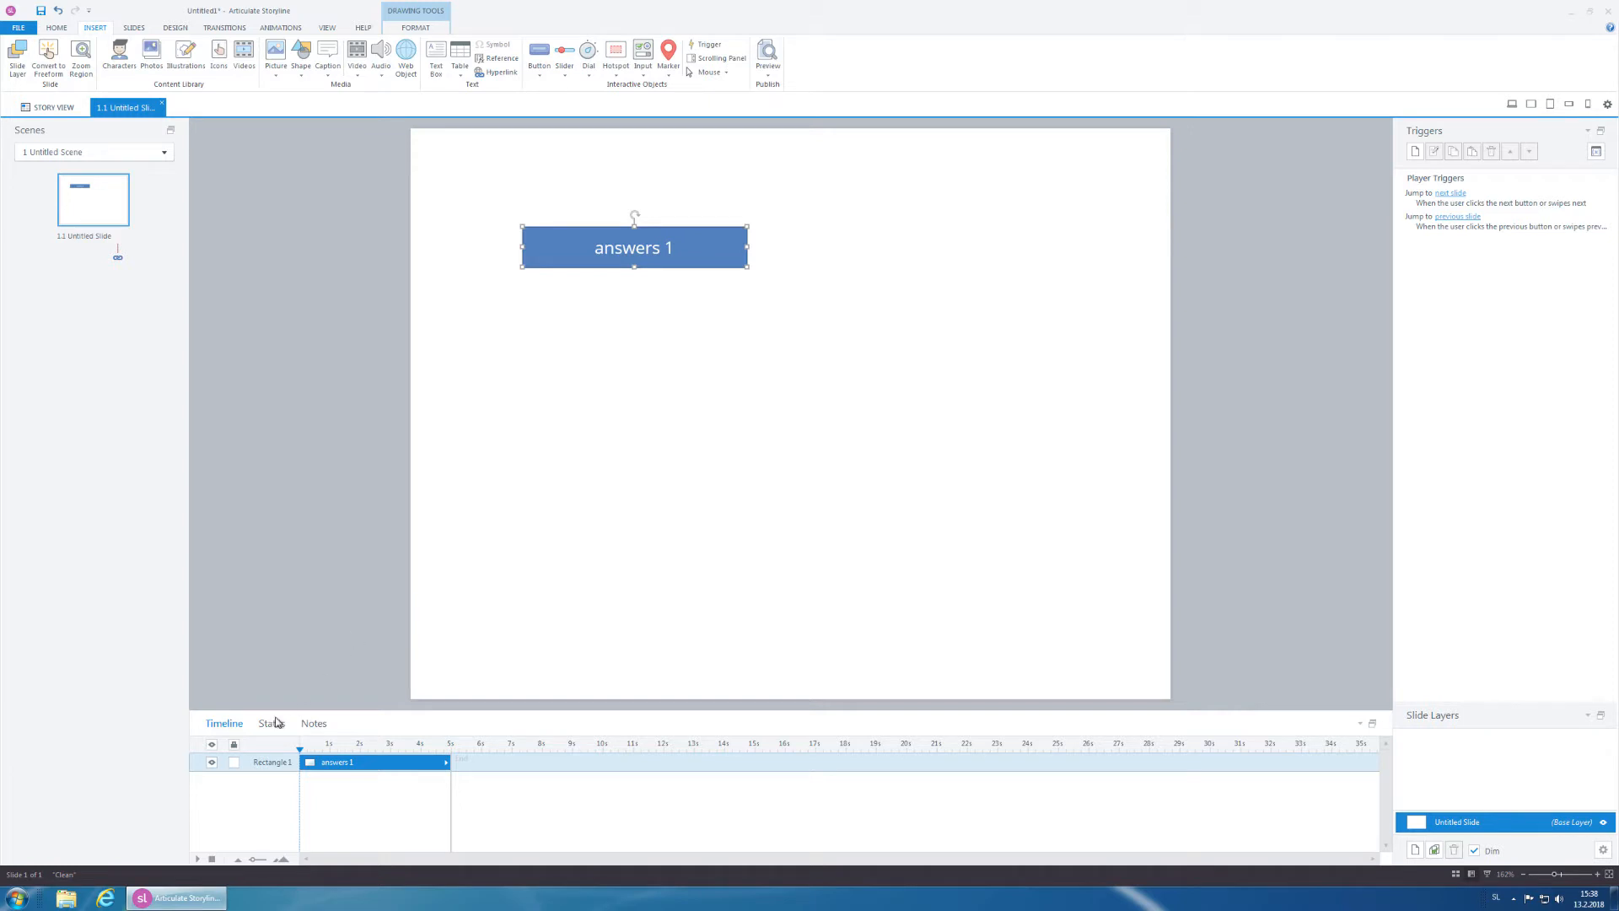
{"action": "left_click", "coordinate": [275, 723]}
{"action": "left_click_drag", "start_coordinate": [382, 711], "coordinate": [382, 671]}
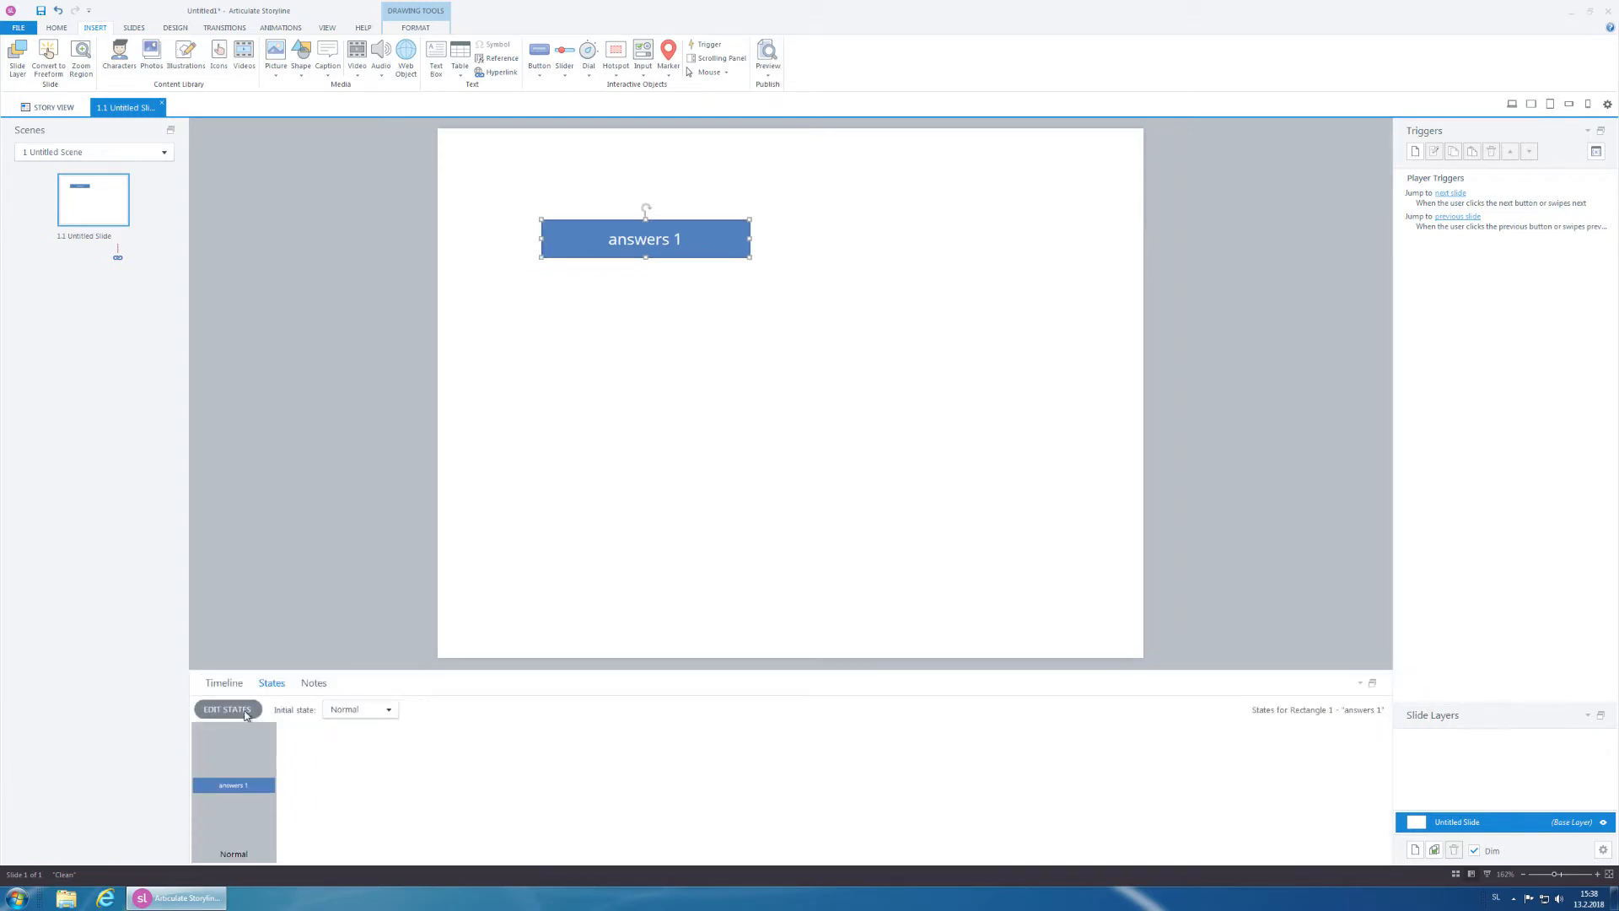
{"action": "left_click", "coordinate": [227, 709]}
{"action": "left_click", "coordinate": [327, 710]}
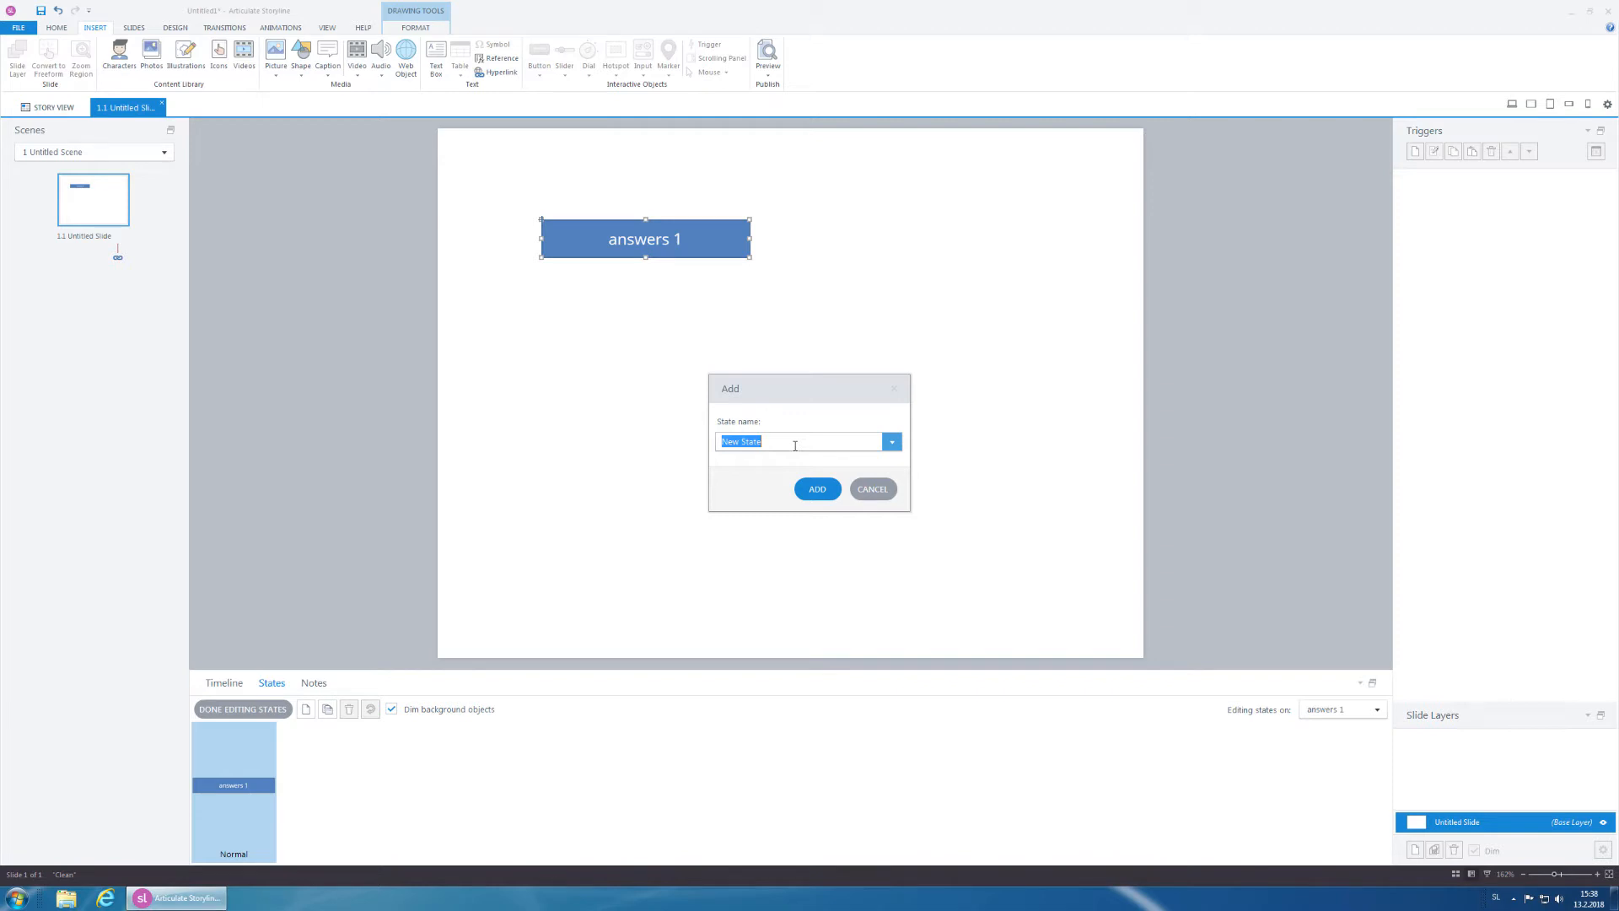
{"action": "left_click", "coordinate": [892, 442]}
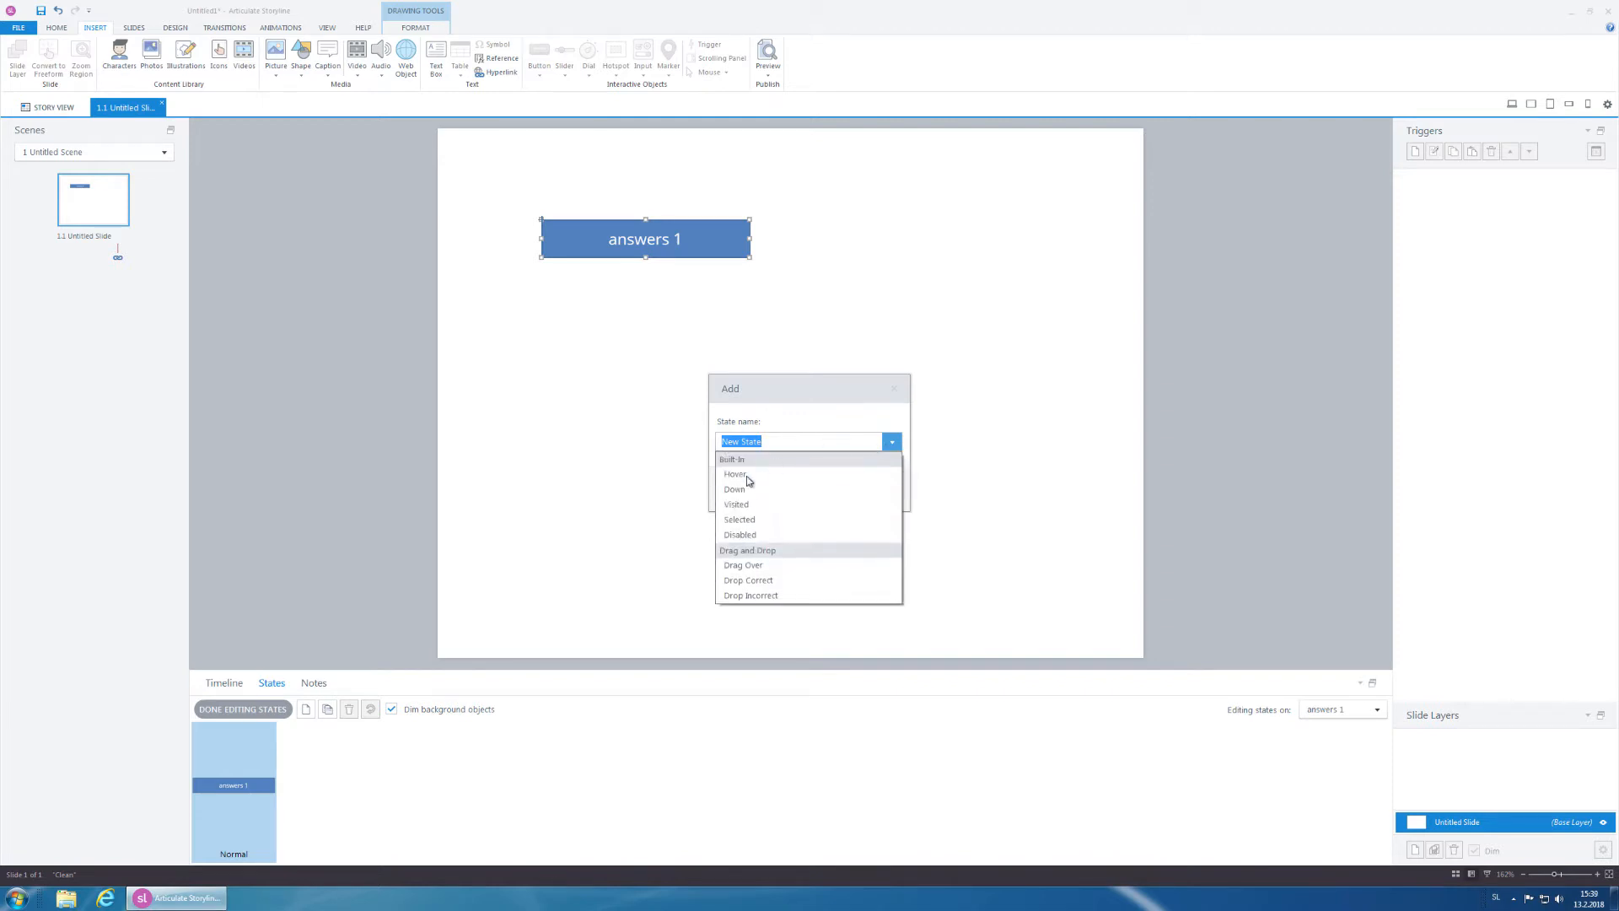
{"action": "left_click", "coordinate": [741, 517]}
{"action": "left_click", "coordinate": [813, 494]}
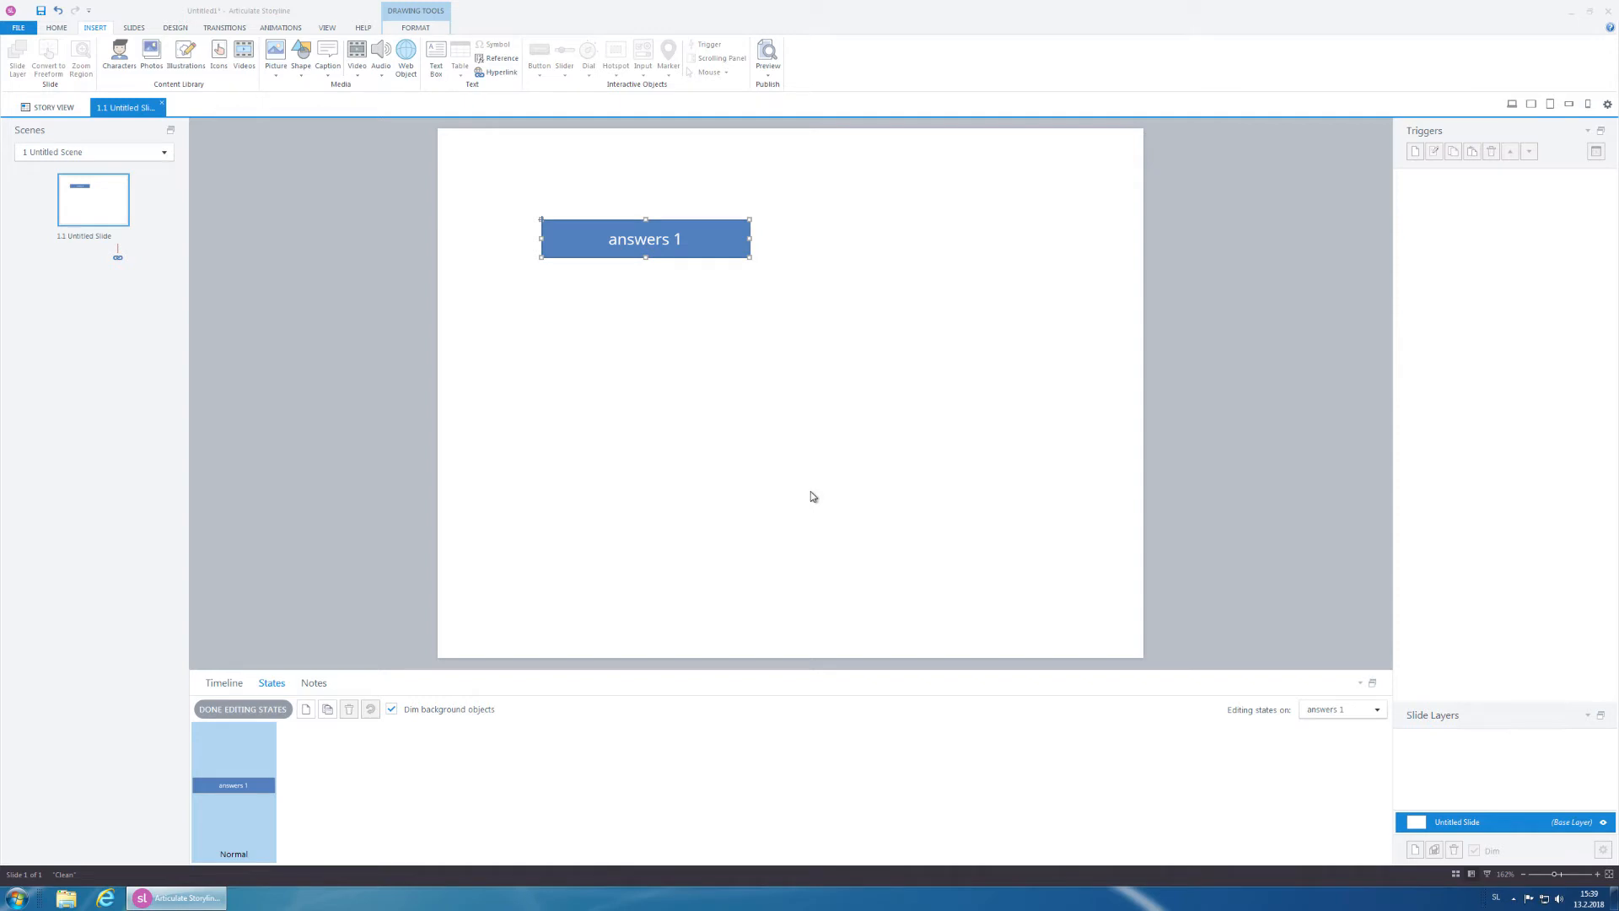
Step: Give the rectangle's Selected state a red fill and finish editing its states
{"action": "left_click", "coordinate": [419, 27]}
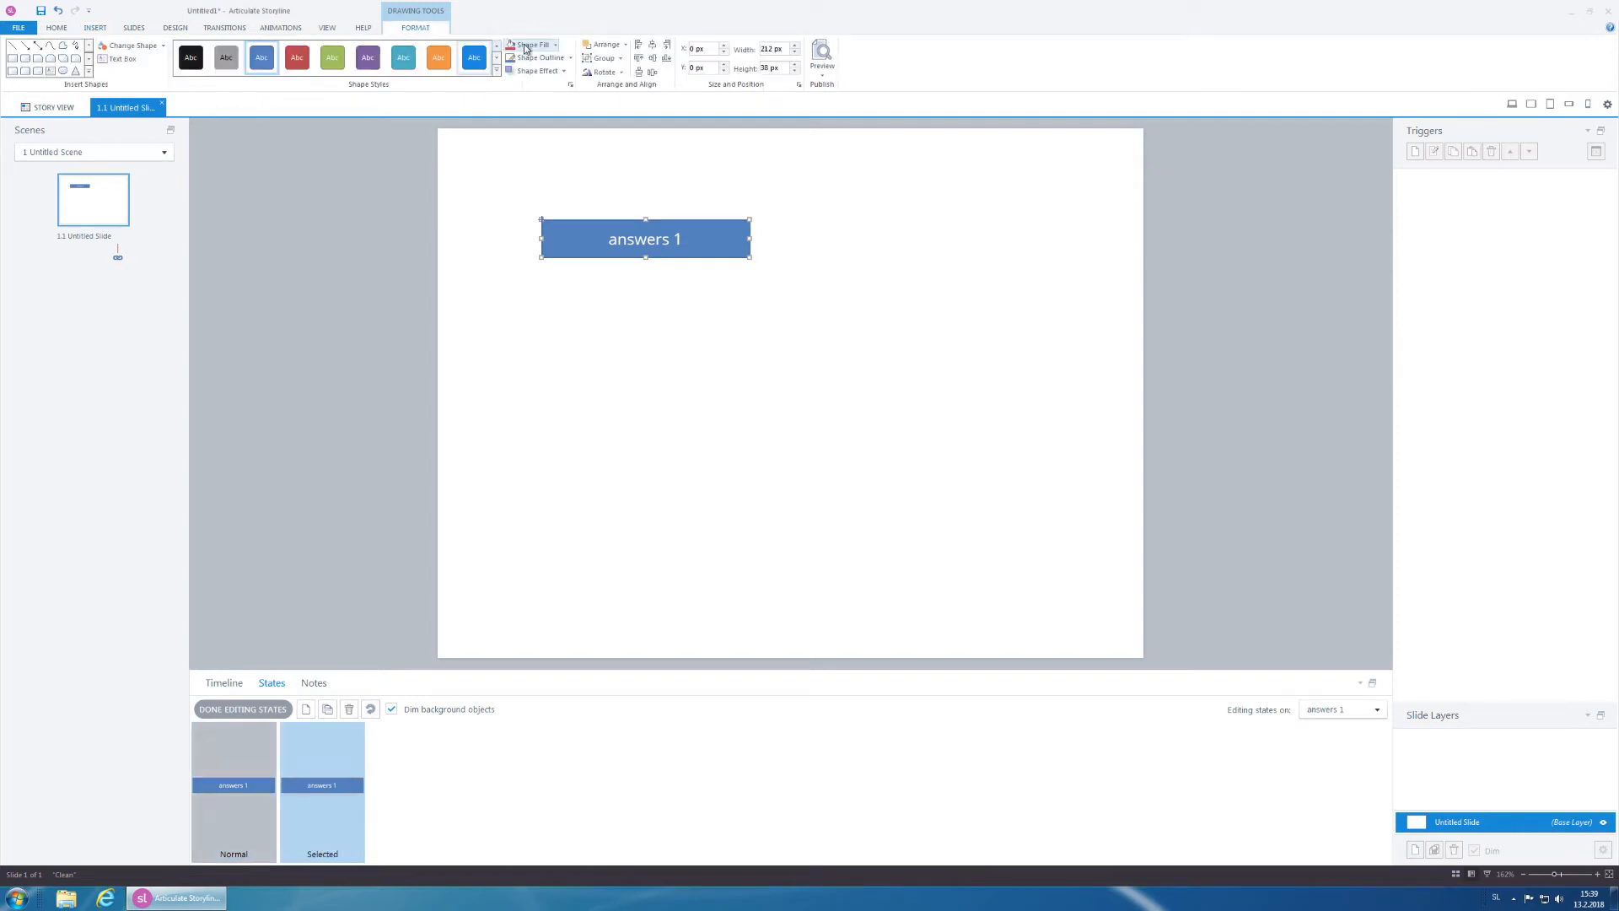
{"action": "left_click", "coordinate": [525, 46]}
{"action": "left_click", "coordinate": [243, 708]}
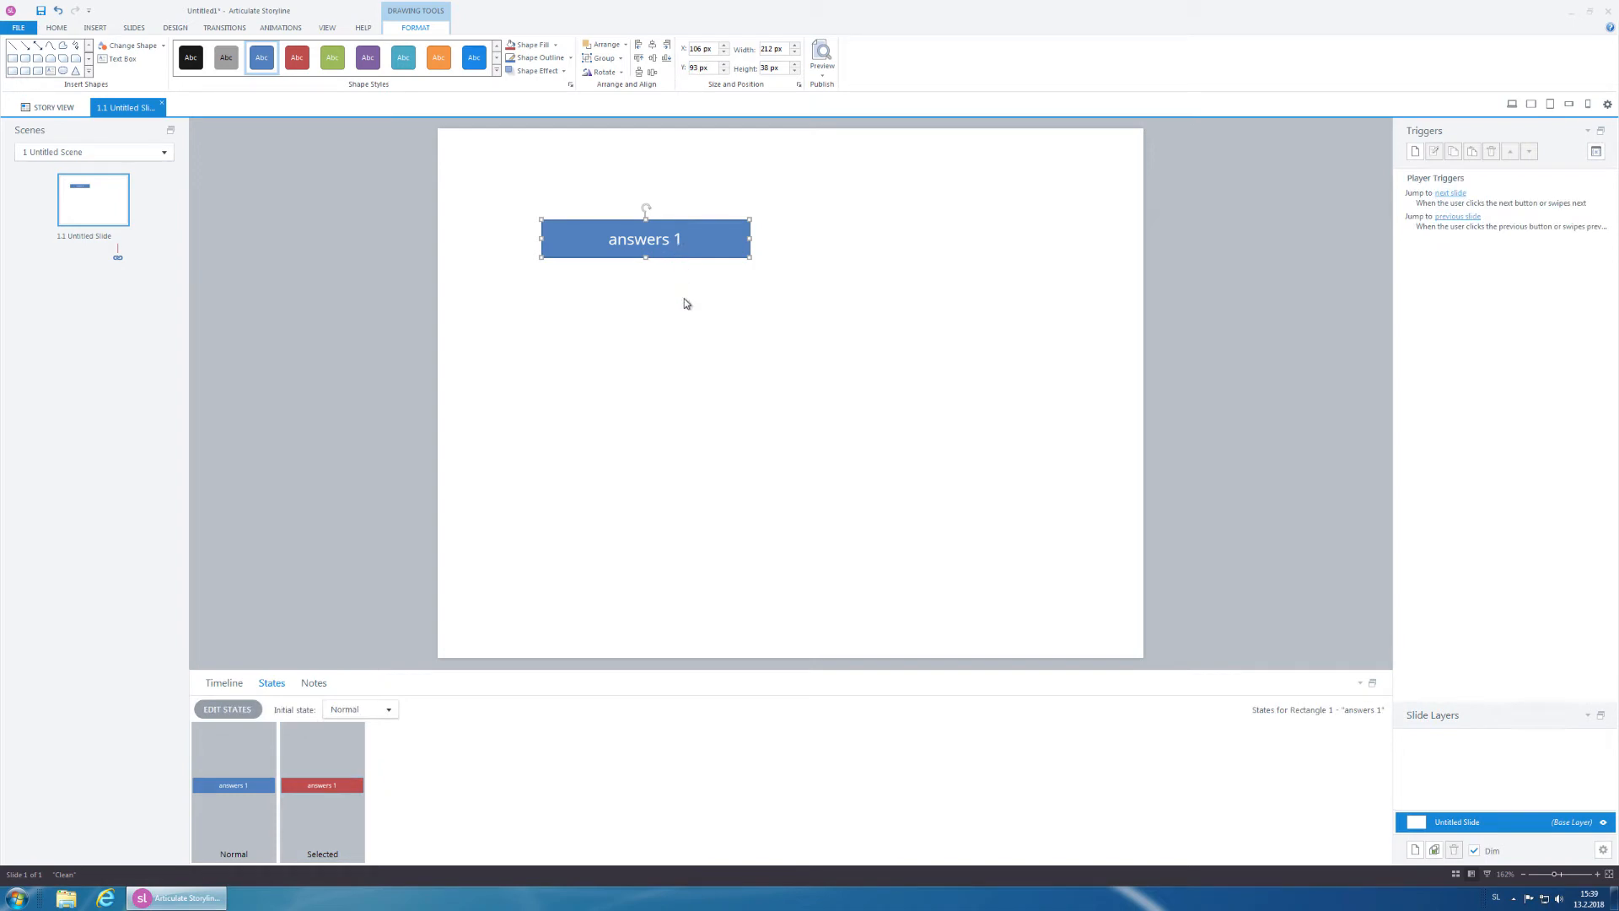
Step: Duplicate the "answers 1" rectangle three times and place the last copy well below the original, lined up with its left edge
{"action": "key", "text": "ctrl+d"}
{"action": "key", "text": "ctrl+d"}
{"action": "key", "text": "ctrl+d"}
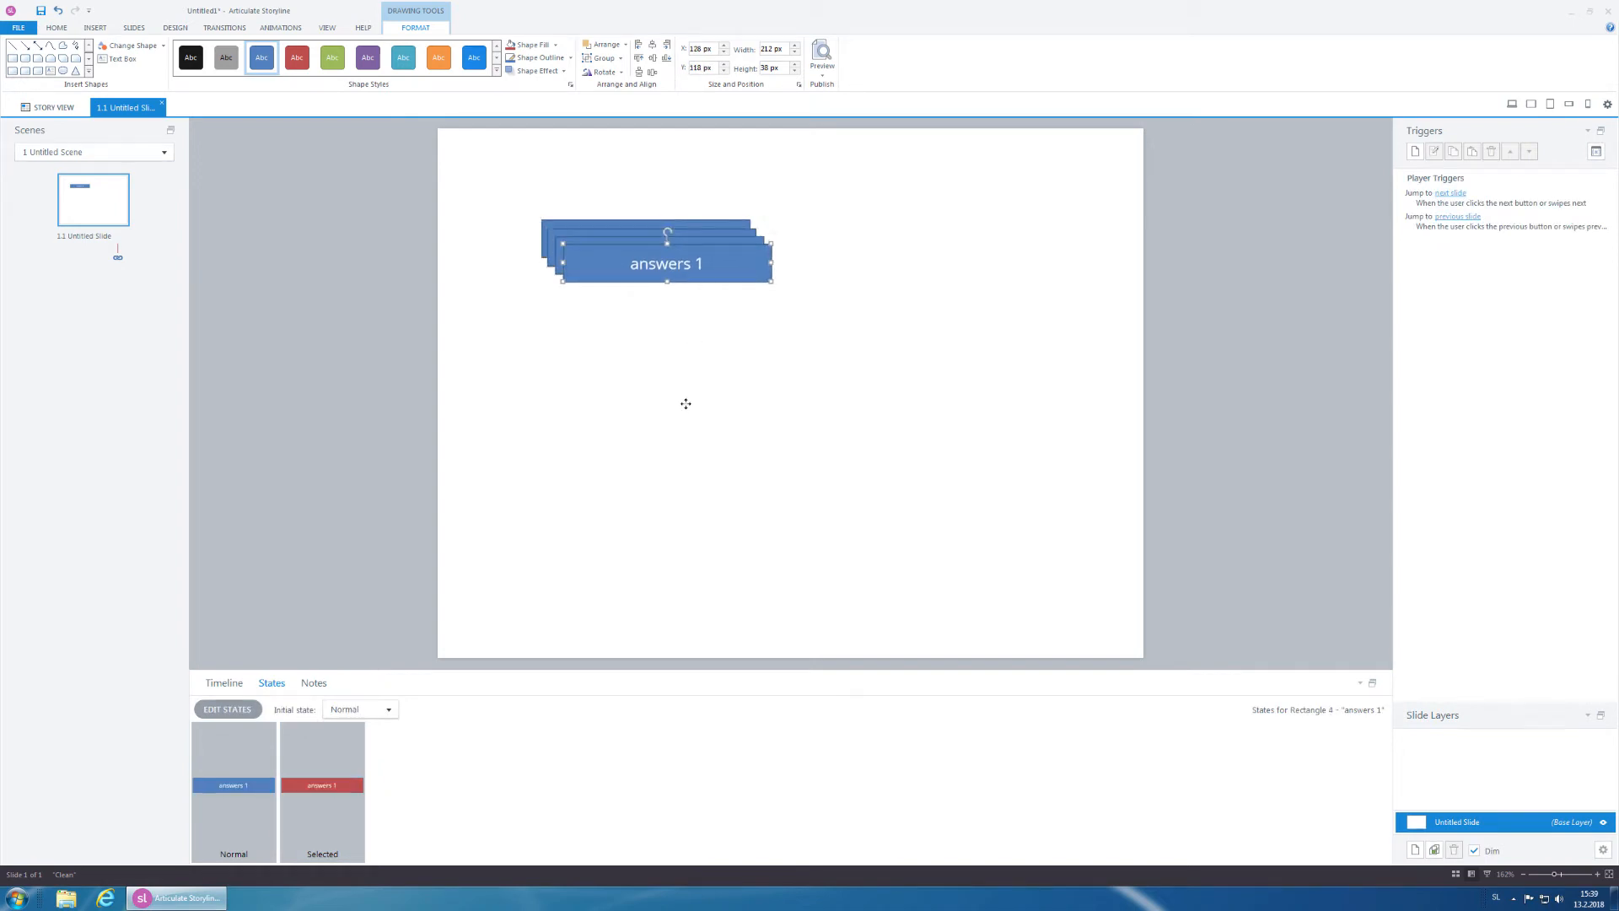
{"action": "left_click_drag", "start_coordinate": [686, 263], "coordinate": [665, 405]}
Step: Align all four rectangles to the left and distribute them evenly vertically
{"action": "left_click_drag", "start_coordinate": [864, 505], "coordinate": [499, 214]}
{"action": "left_click", "coordinate": [638, 43]}
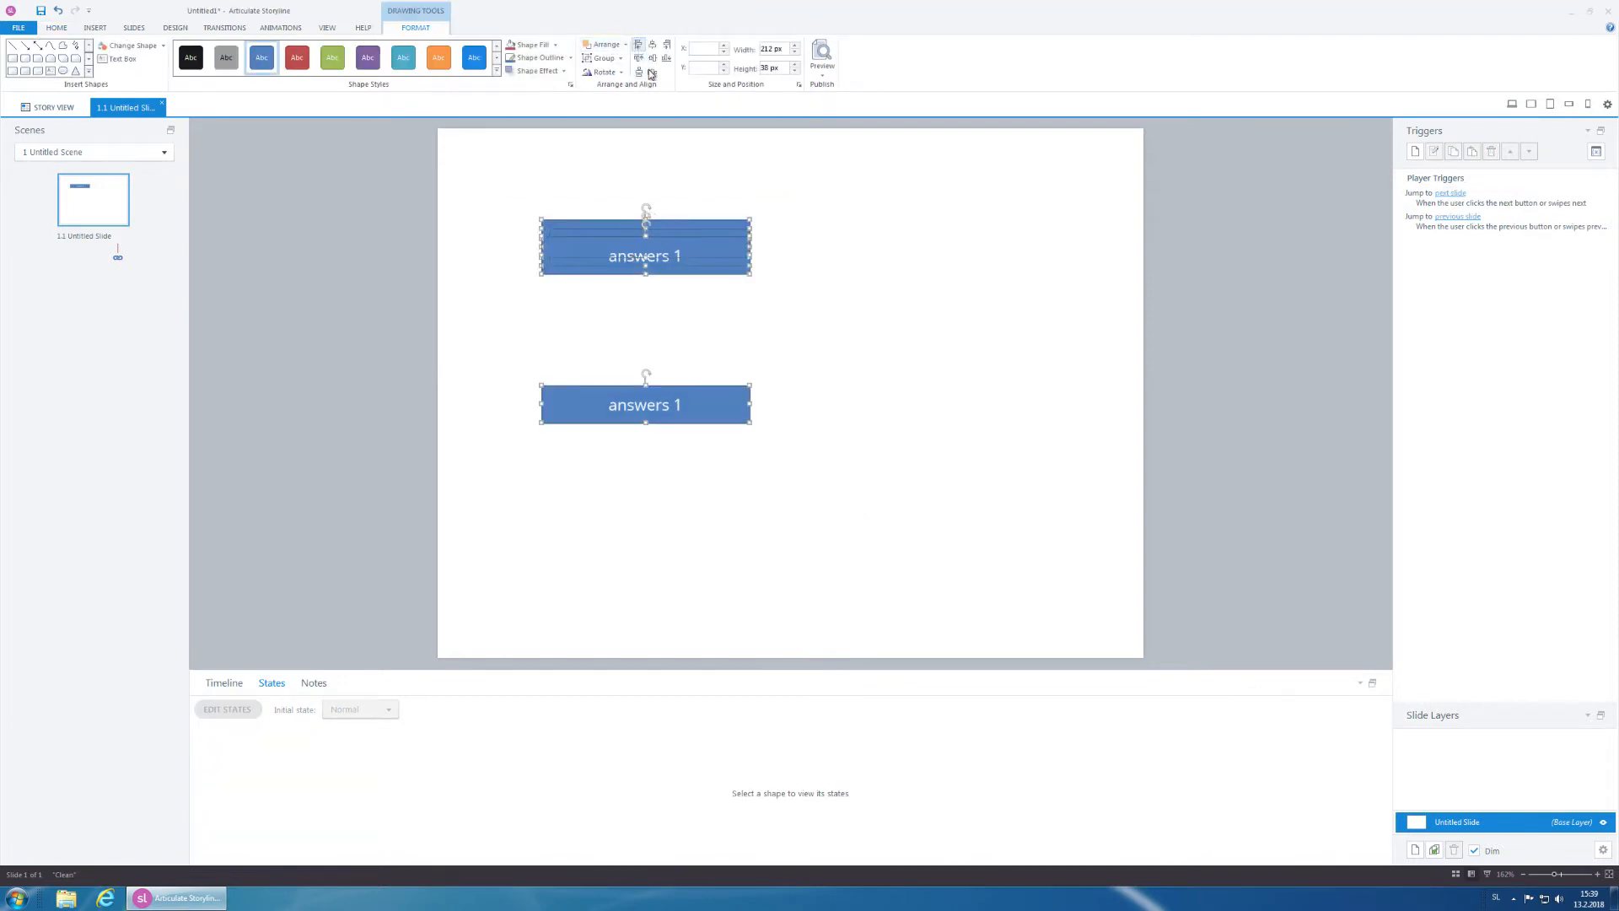
{"action": "left_click", "coordinate": [651, 73]}
Step: Relabel the three copied rectangles from top to bottom as "answers 2", "answers 3" and "answers 4"
{"action": "left_click", "coordinate": [702, 294]}
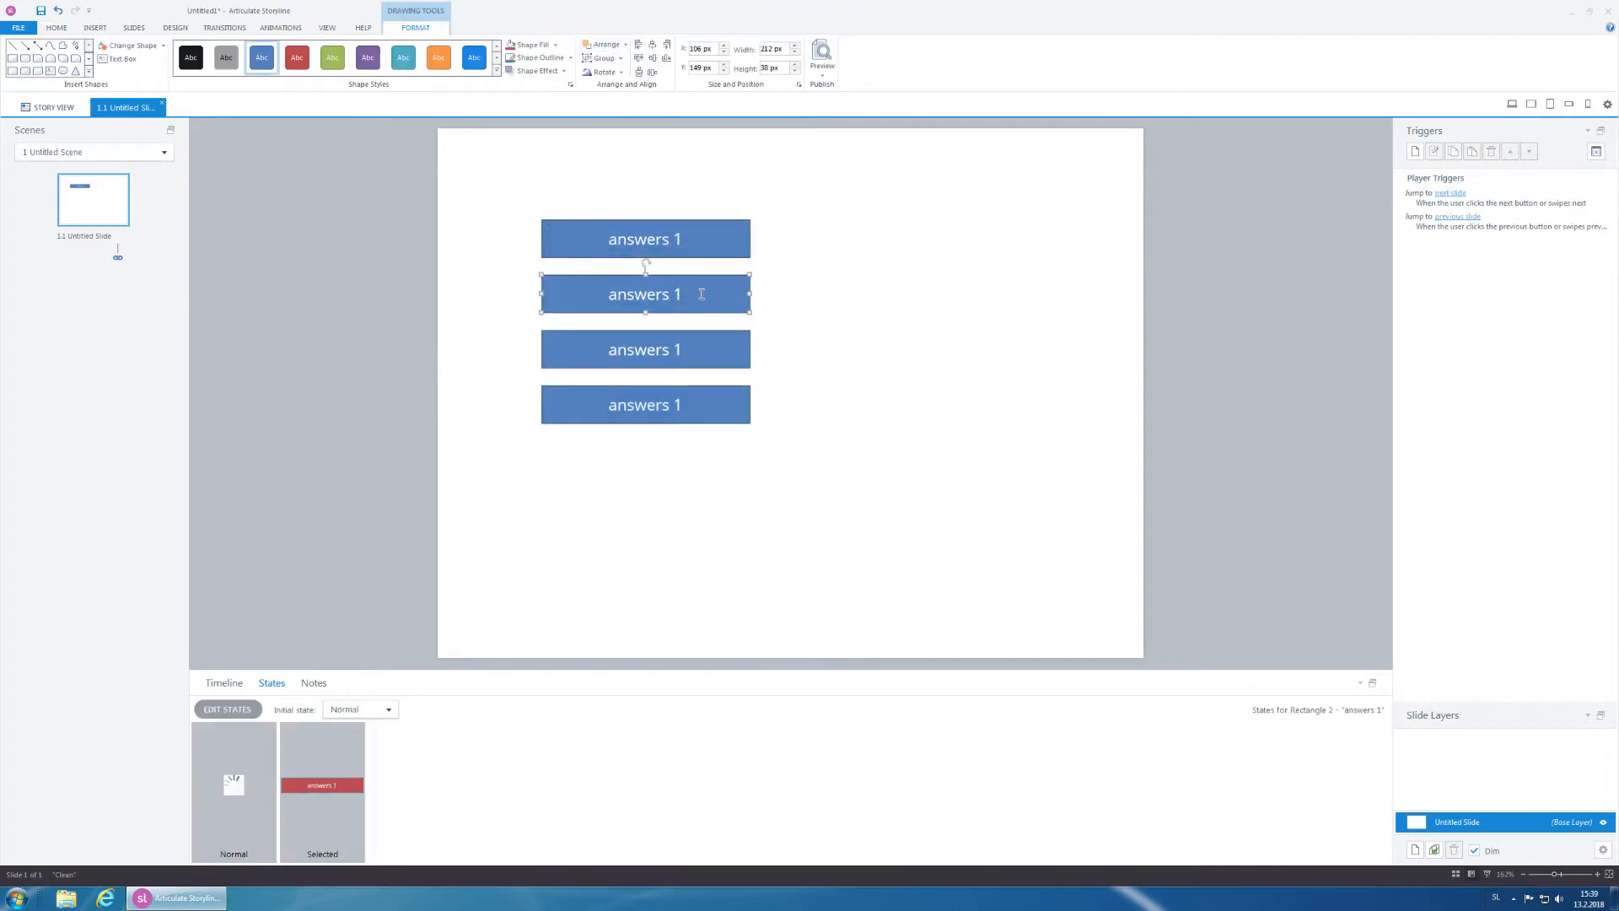
{"action": "key", "text": "BackSpace"}
{"action": "type", "text": "2"}
{"action": "left_click", "coordinate": [704, 351]}
{"action": "key", "text": "BackSpace"}
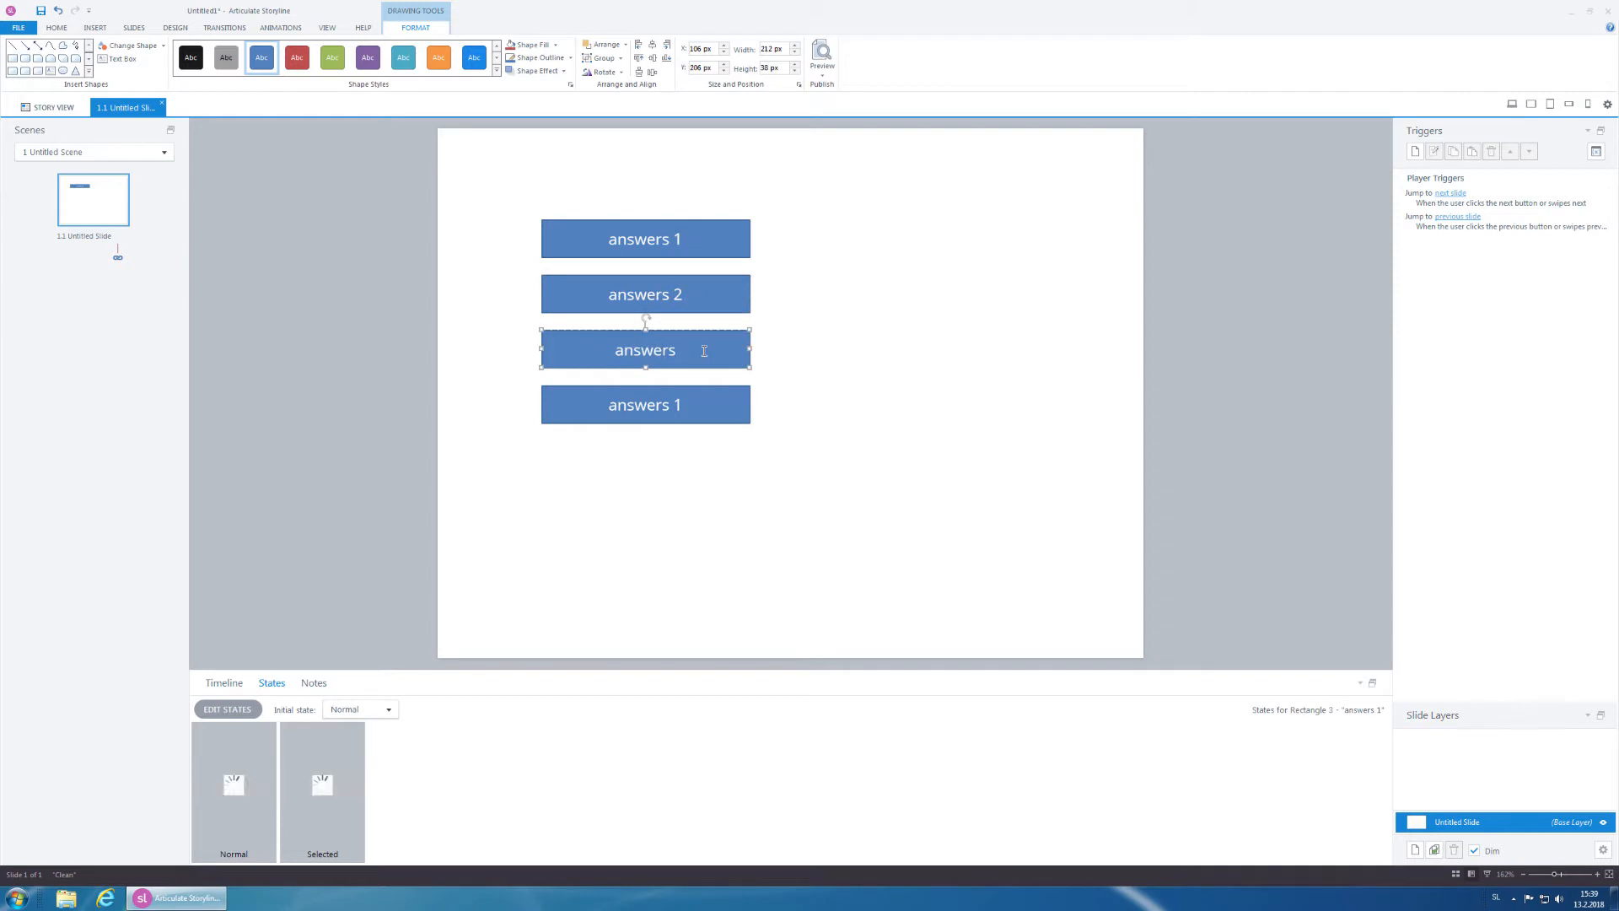
{"action": "type", "text": "3"}
{"action": "left_click", "coordinate": [690, 403]}
{"action": "key", "text": "BackSpace"}
{"action": "type", "text": "4"}
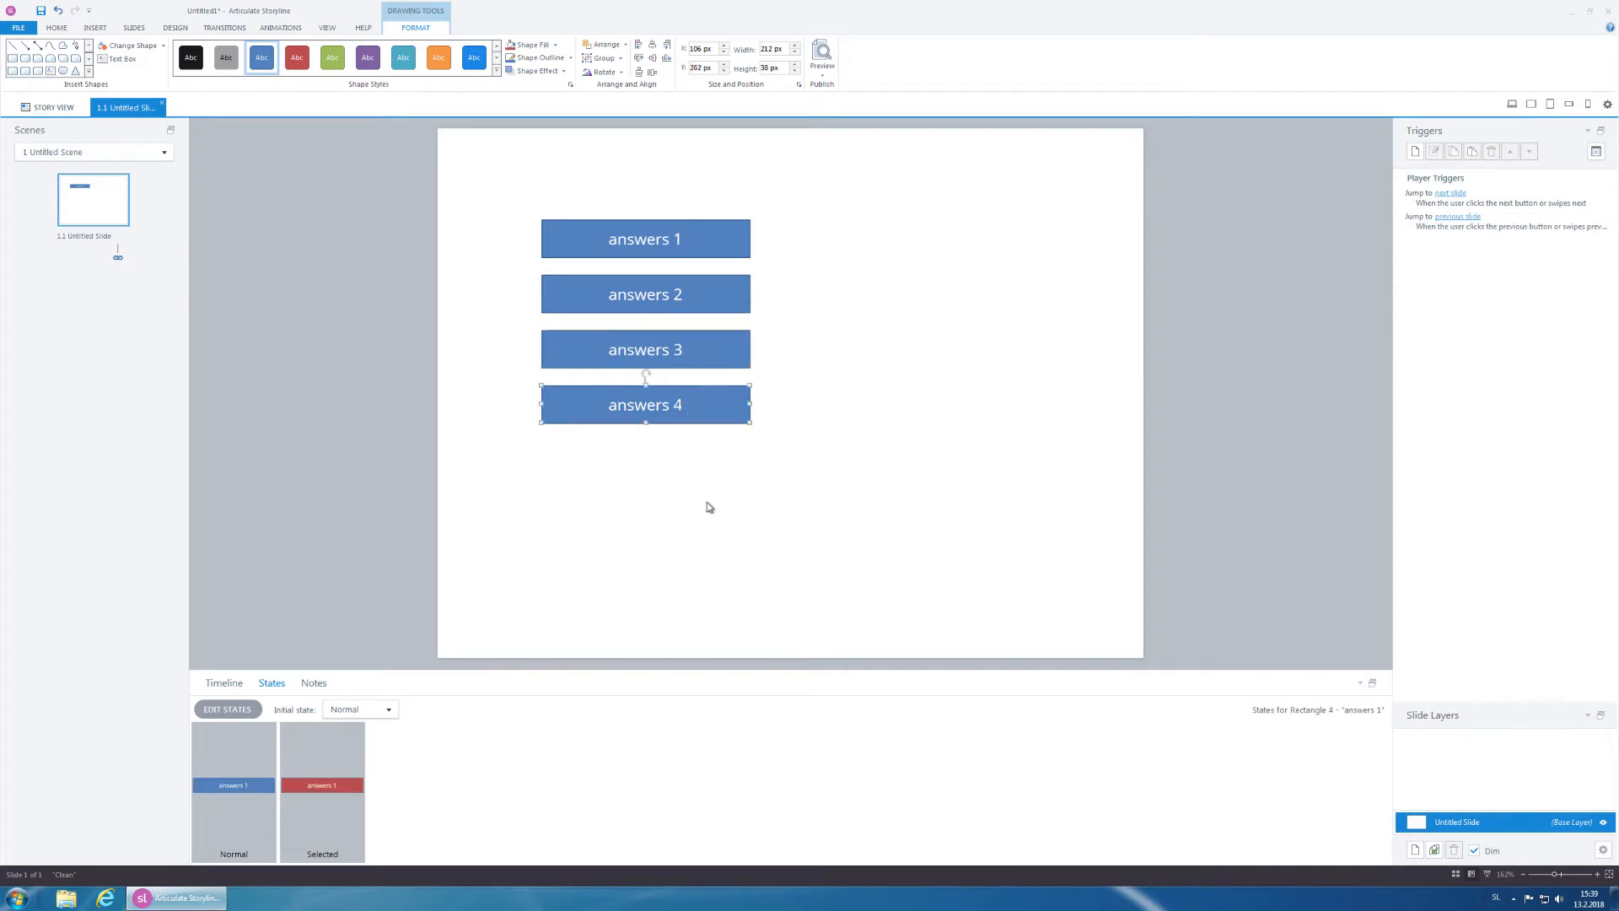
{"action": "left_click", "coordinate": [707, 503]}
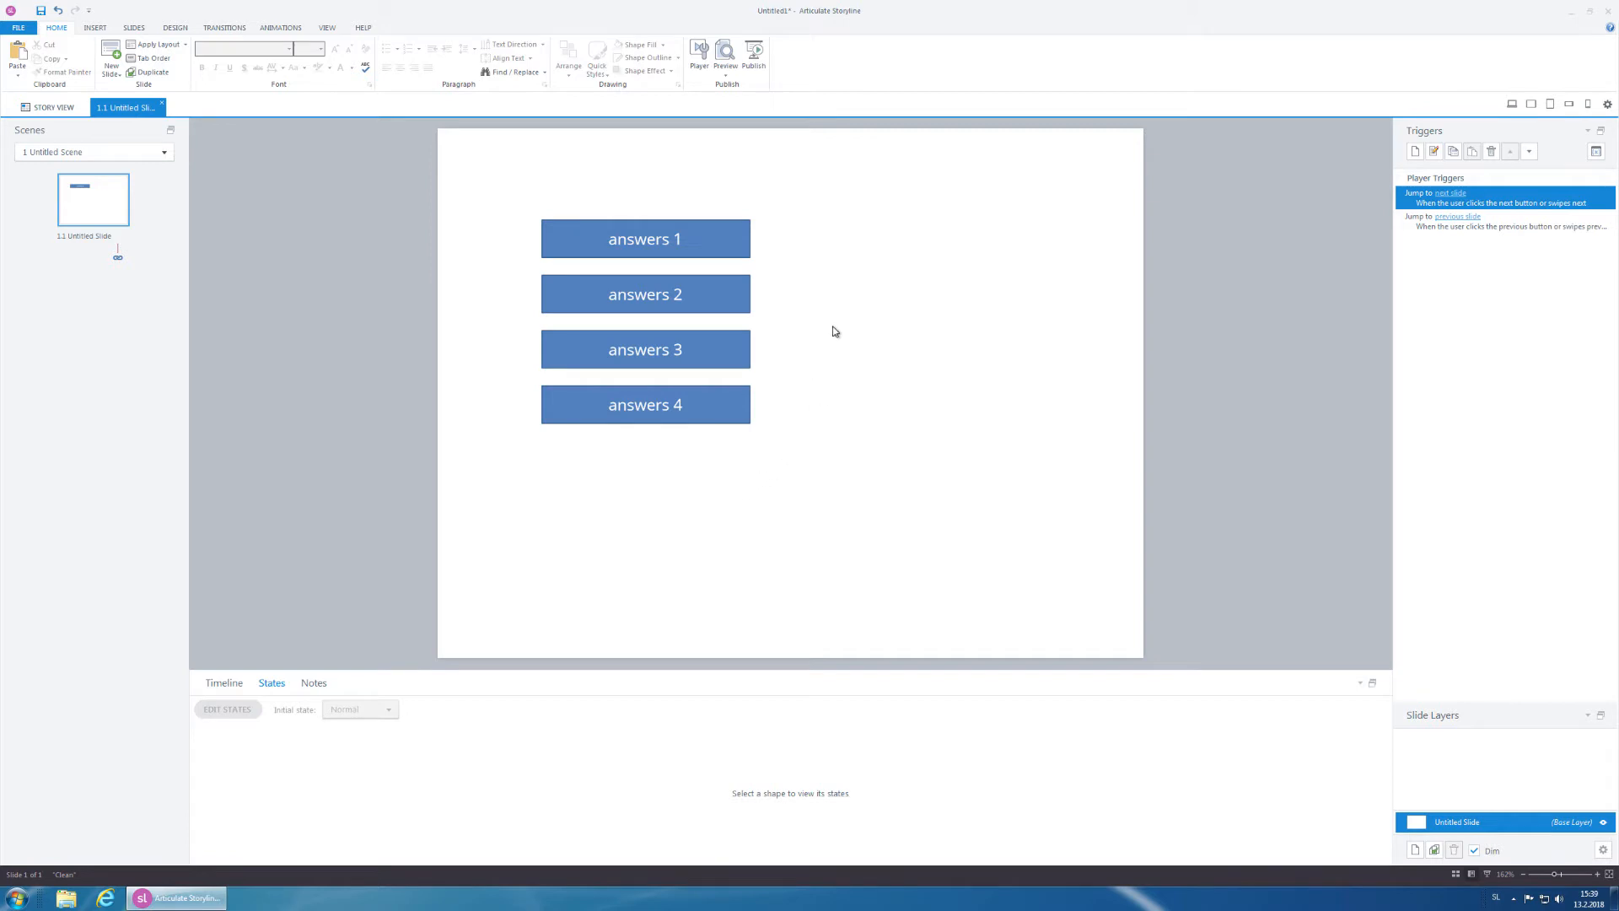
{"action": "left_click", "coordinate": [712, 289]}
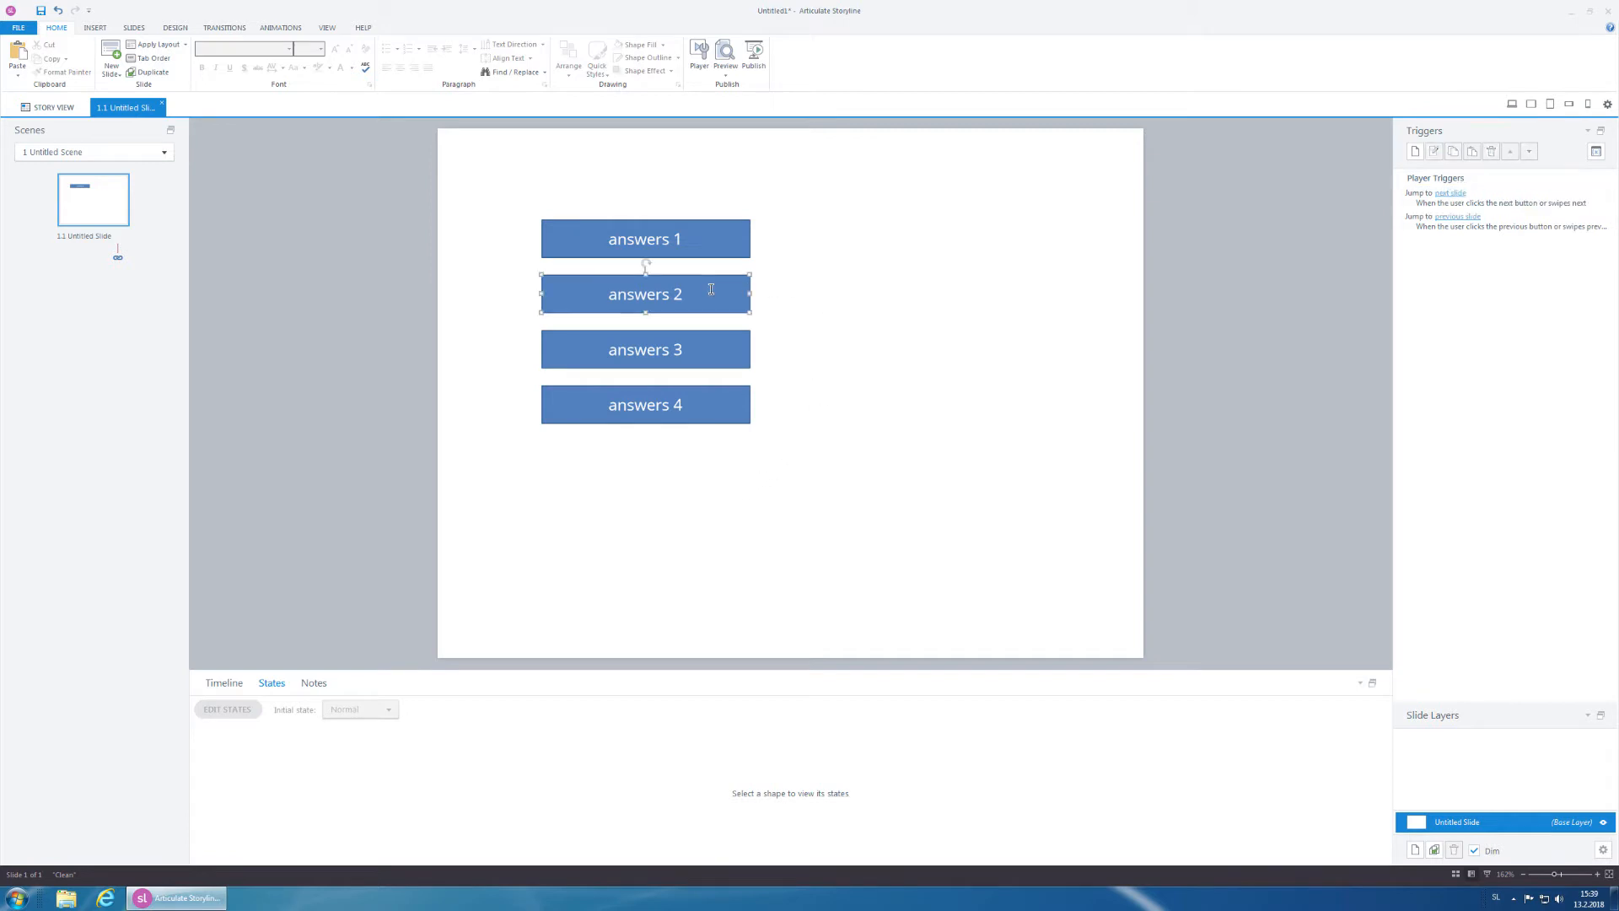
{"action": "left_click", "coordinate": [724, 348]}
{"action": "left_click", "coordinate": [701, 401]}
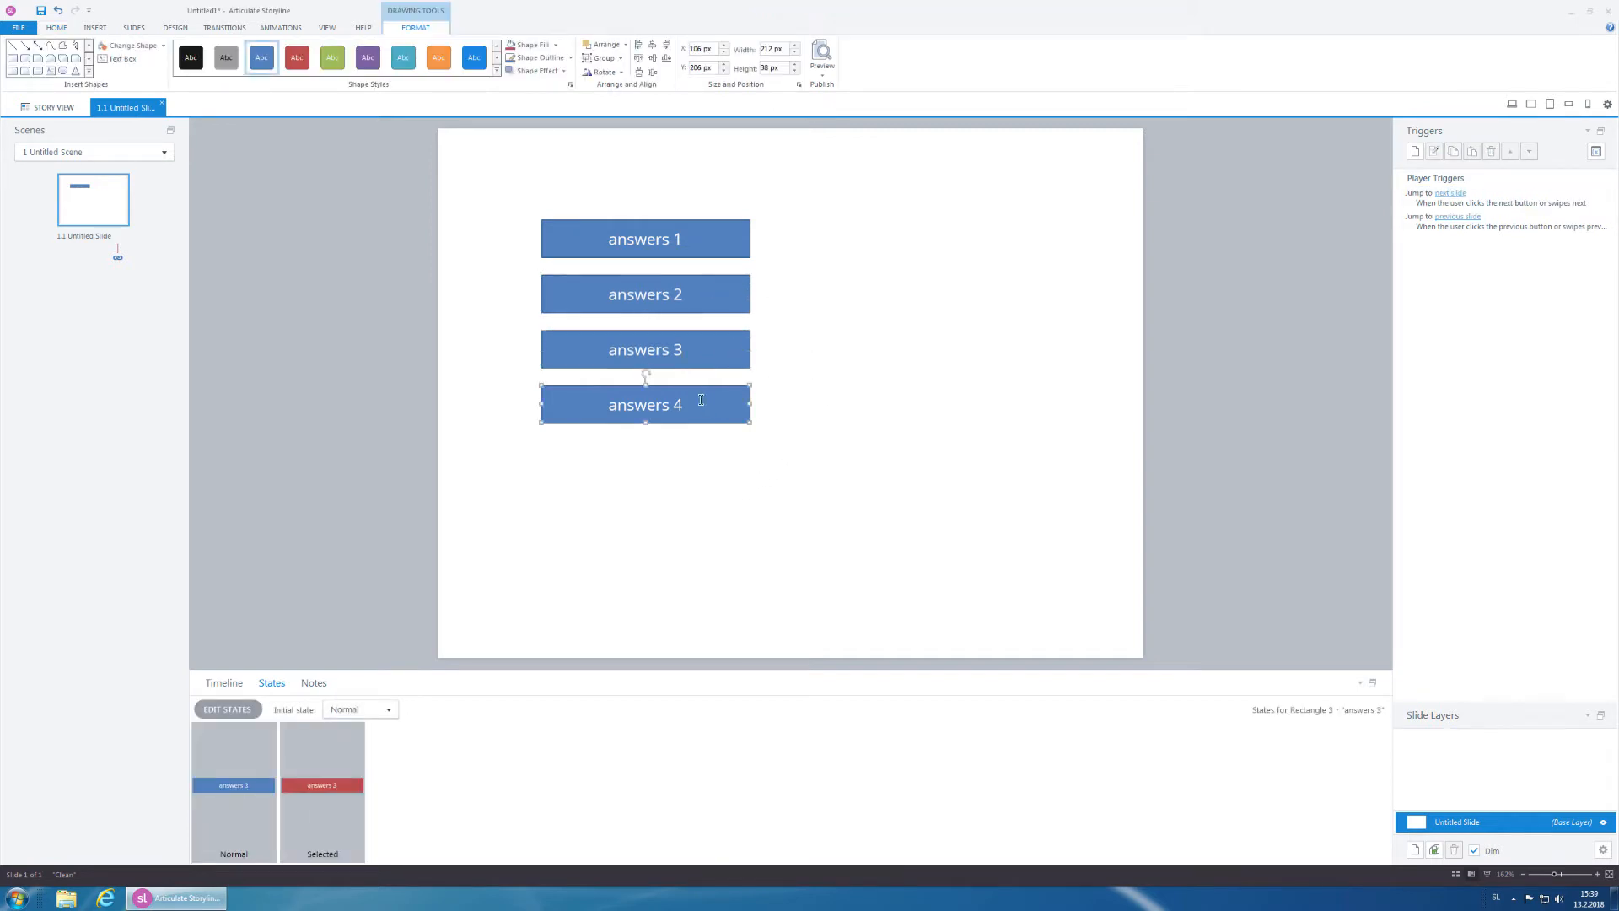
{"action": "left_click", "coordinate": [726, 242]}
{"action": "left_click", "coordinate": [776, 270]}
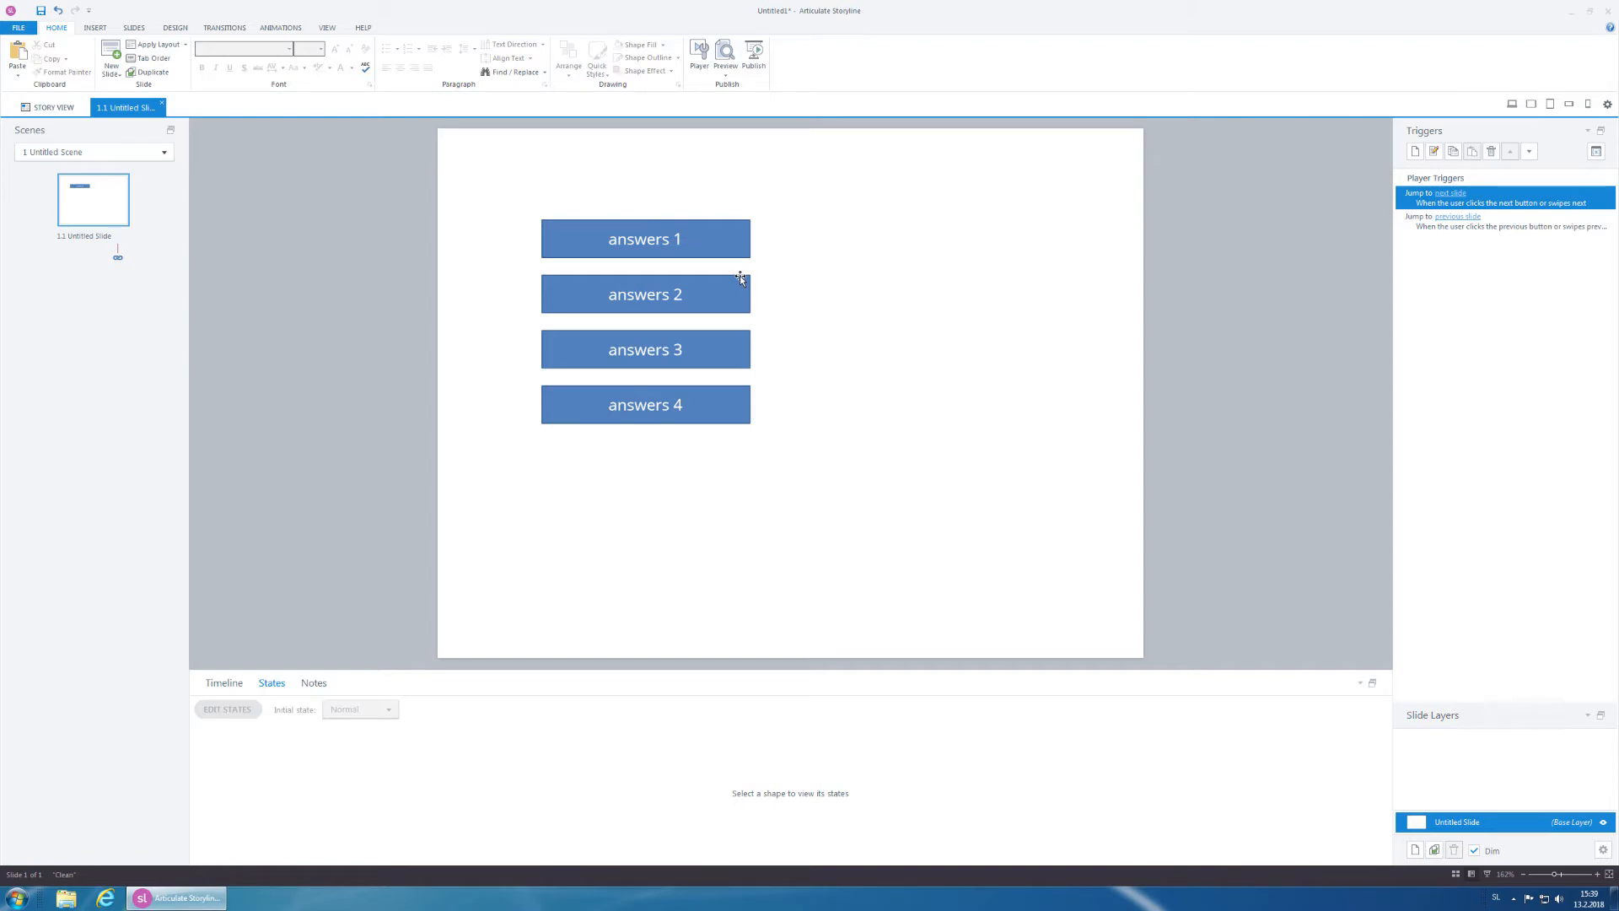
Step: Create a project variable named "score" of type Number
{"action": "left_click", "coordinate": [94, 28]}
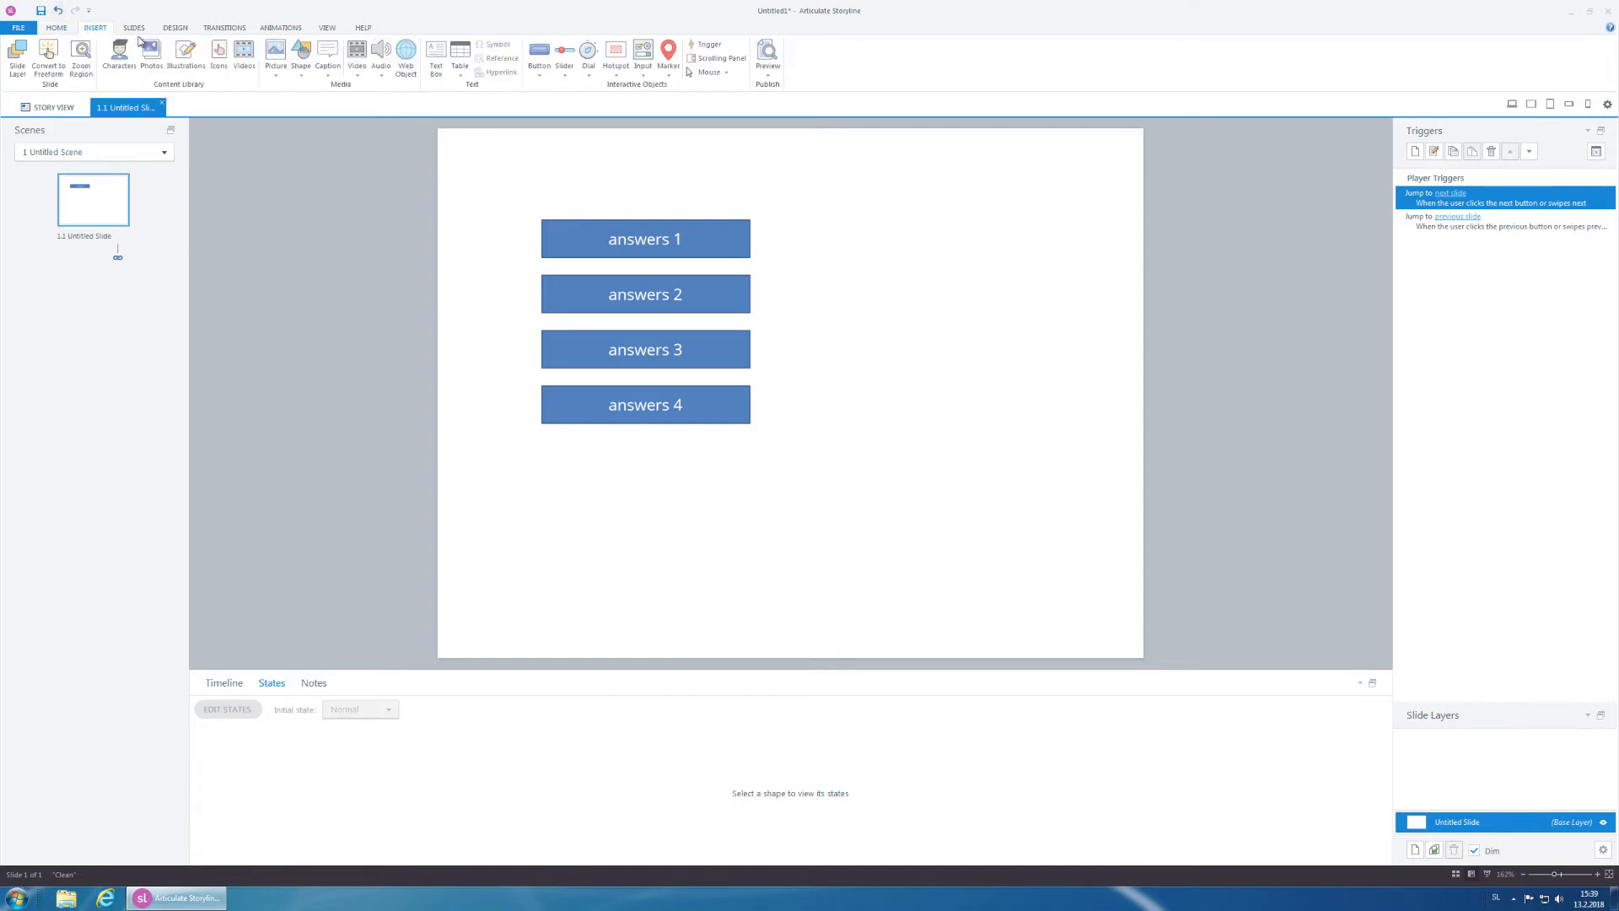
{"action": "left_click", "coordinate": [1596, 151]}
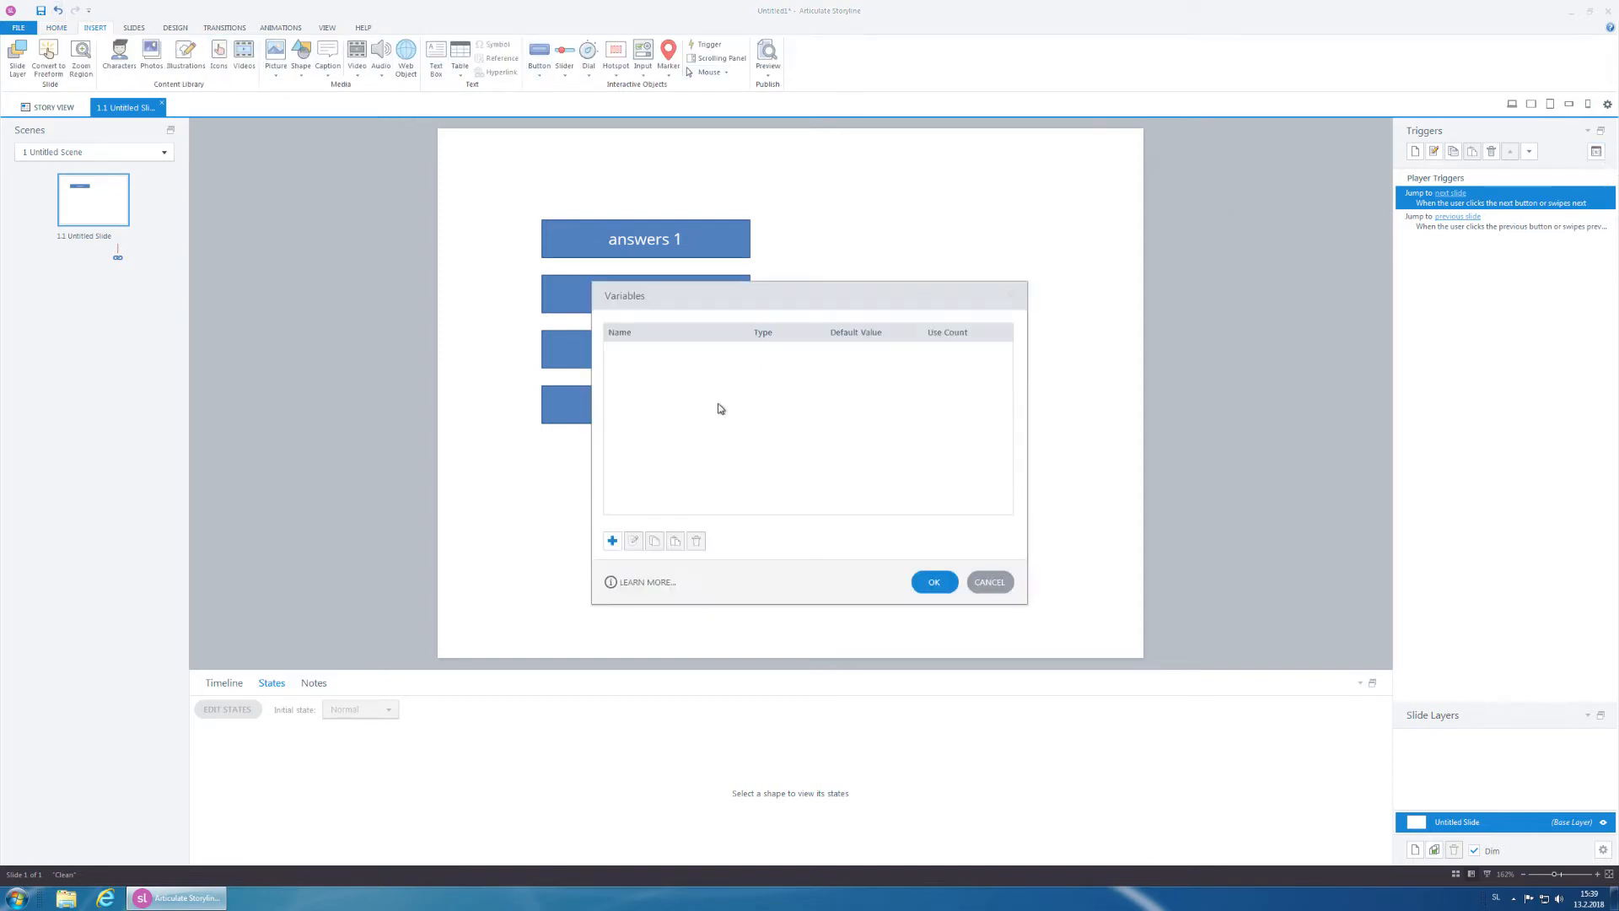
{"action": "left_click", "coordinate": [612, 540]}
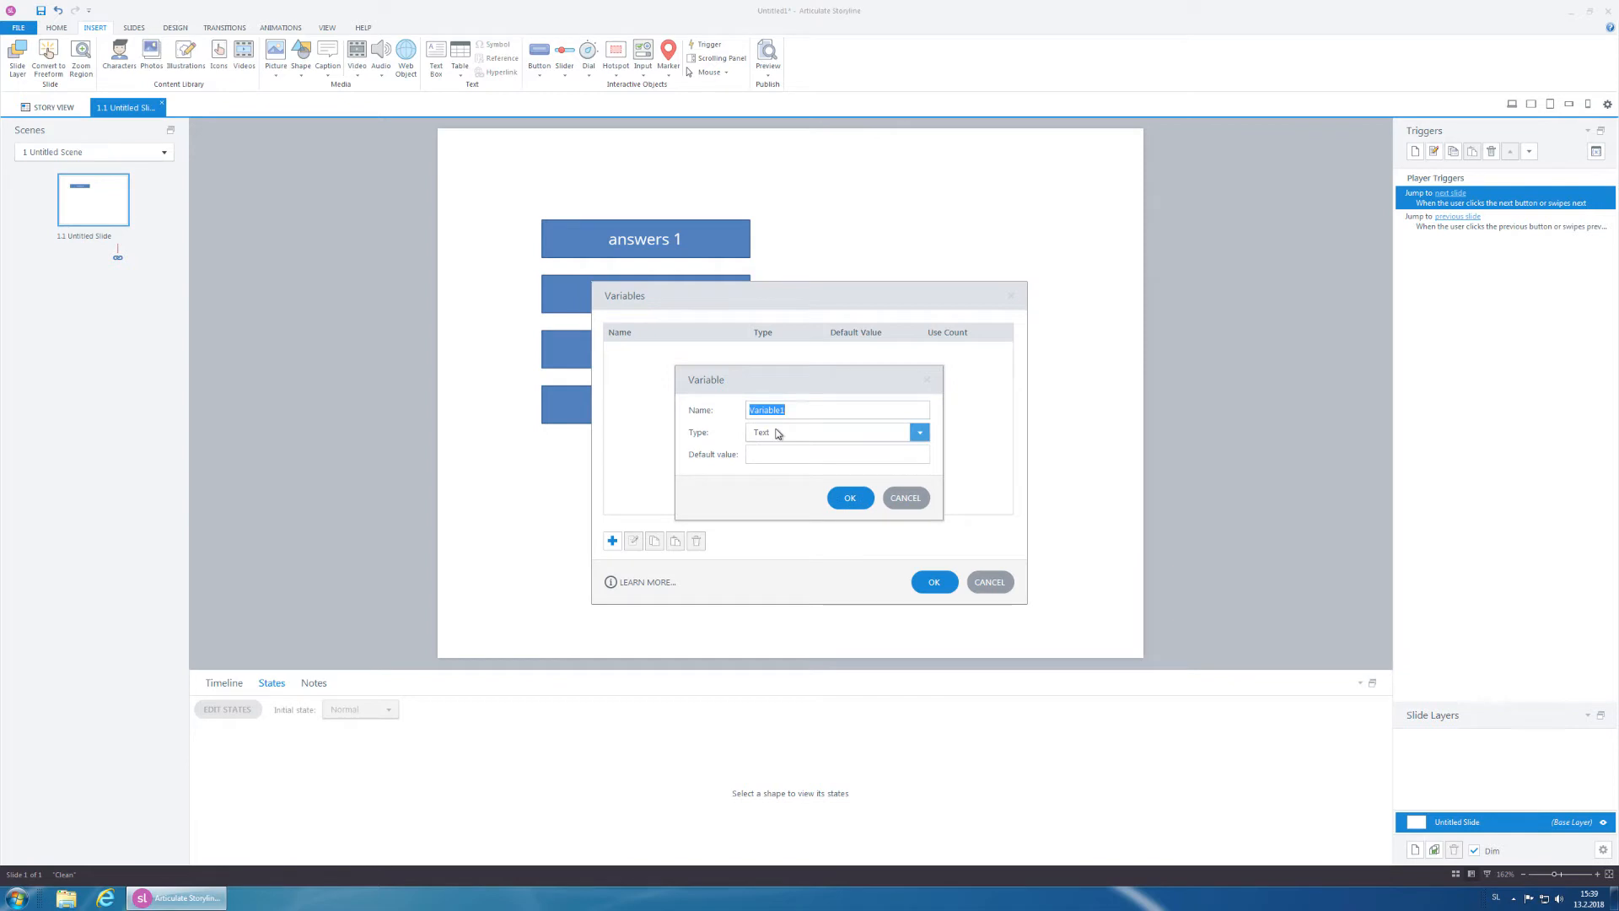
{"action": "type", "text": "score"}
{"action": "left_click", "coordinate": [822, 432]}
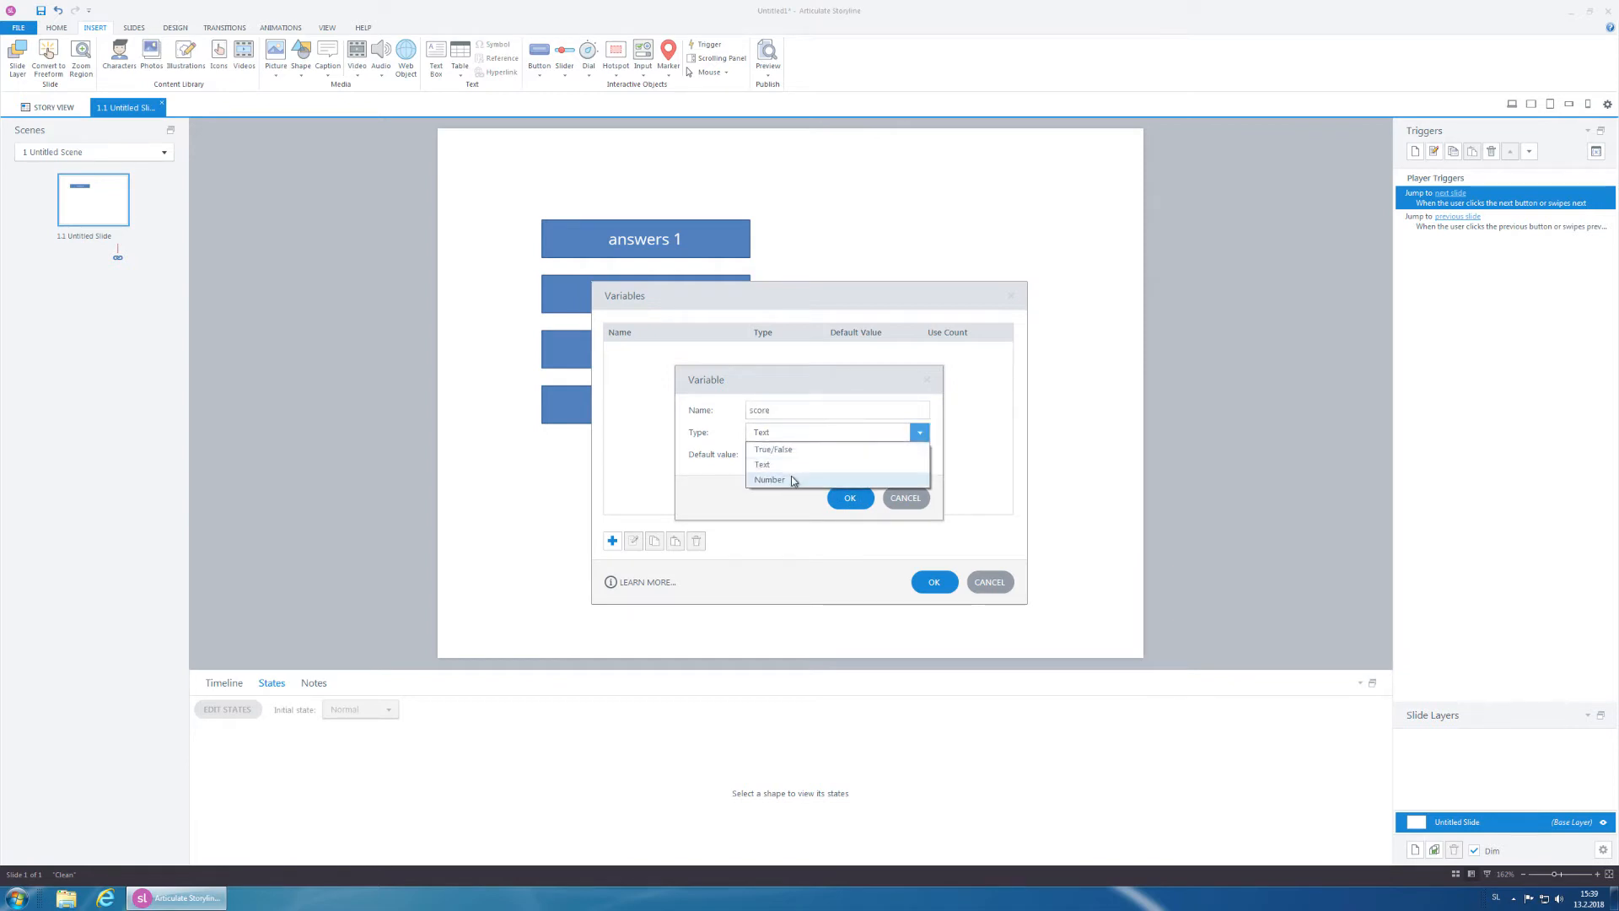
{"action": "left_click", "coordinate": [795, 476]}
{"action": "left_click", "coordinate": [849, 498]}
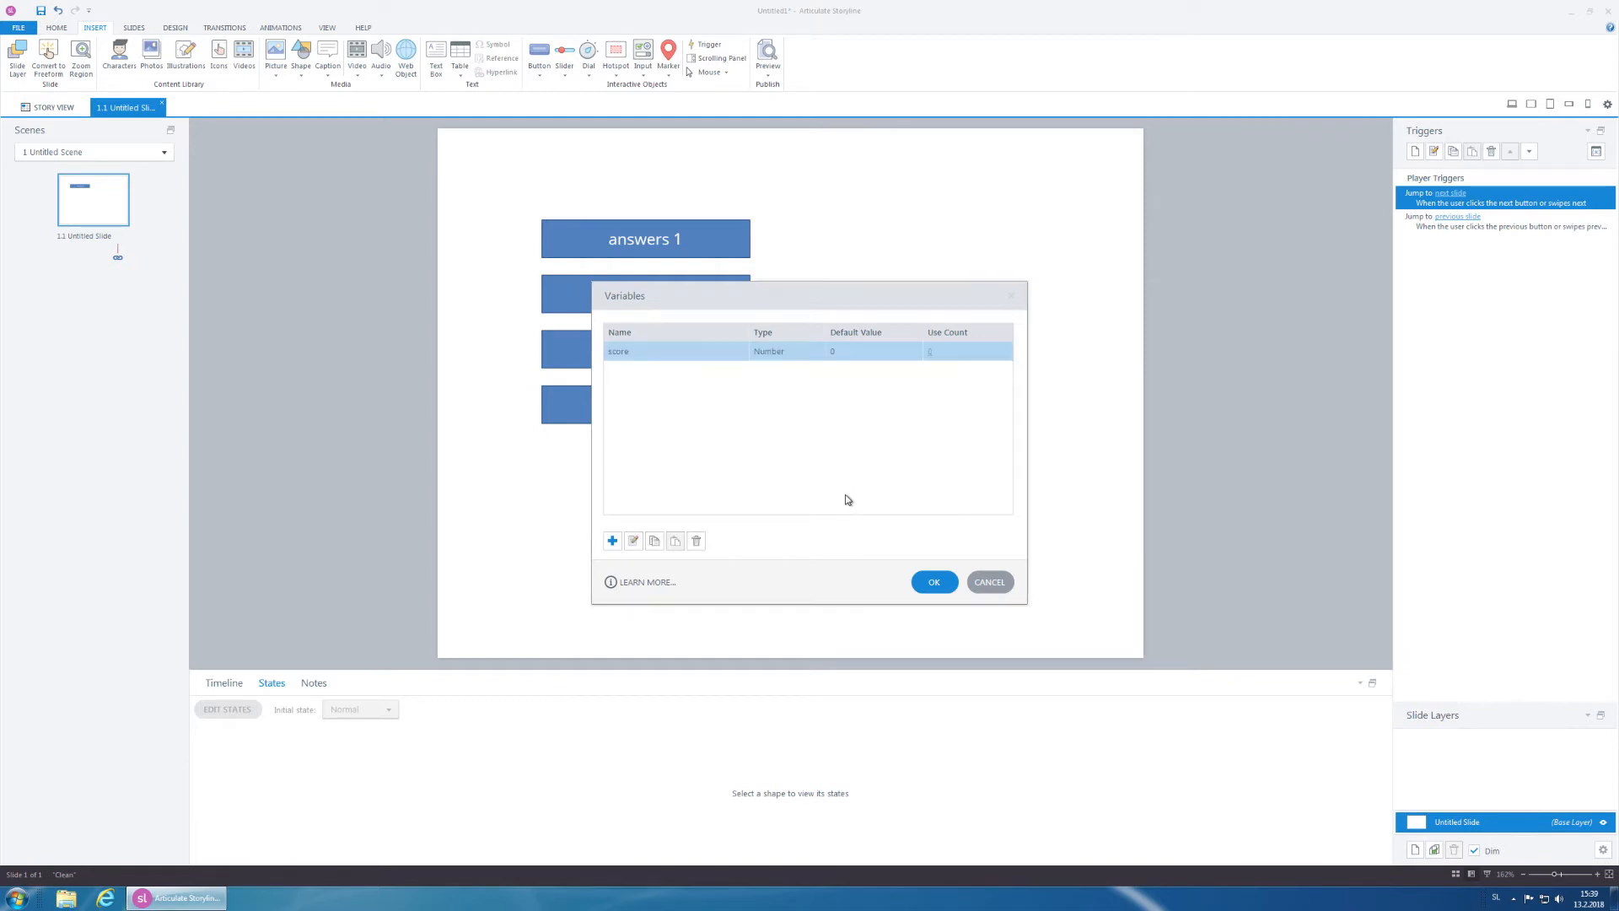
{"action": "left_click", "coordinate": [933, 581]}
Step: Insert a text box above the answer rectangles containing the variable reference "%score%"
{"action": "left_click", "coordinate": [436, 57]}
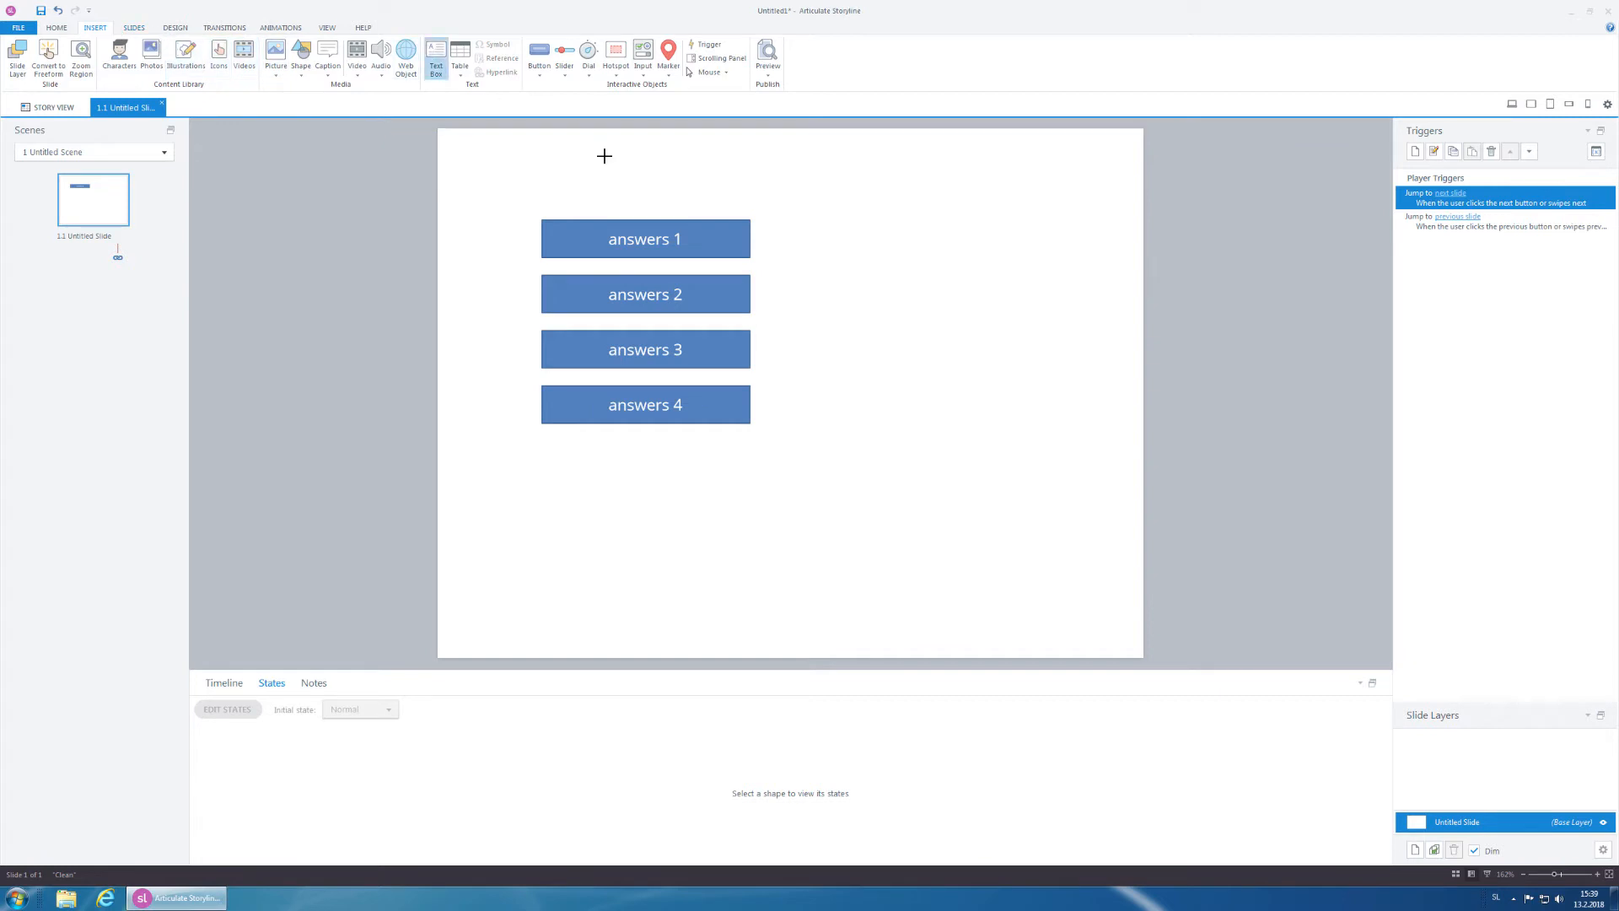
{"action": "left_click_drag", "start_coordinate": [603, 155], "coordinate": [742, 166]}
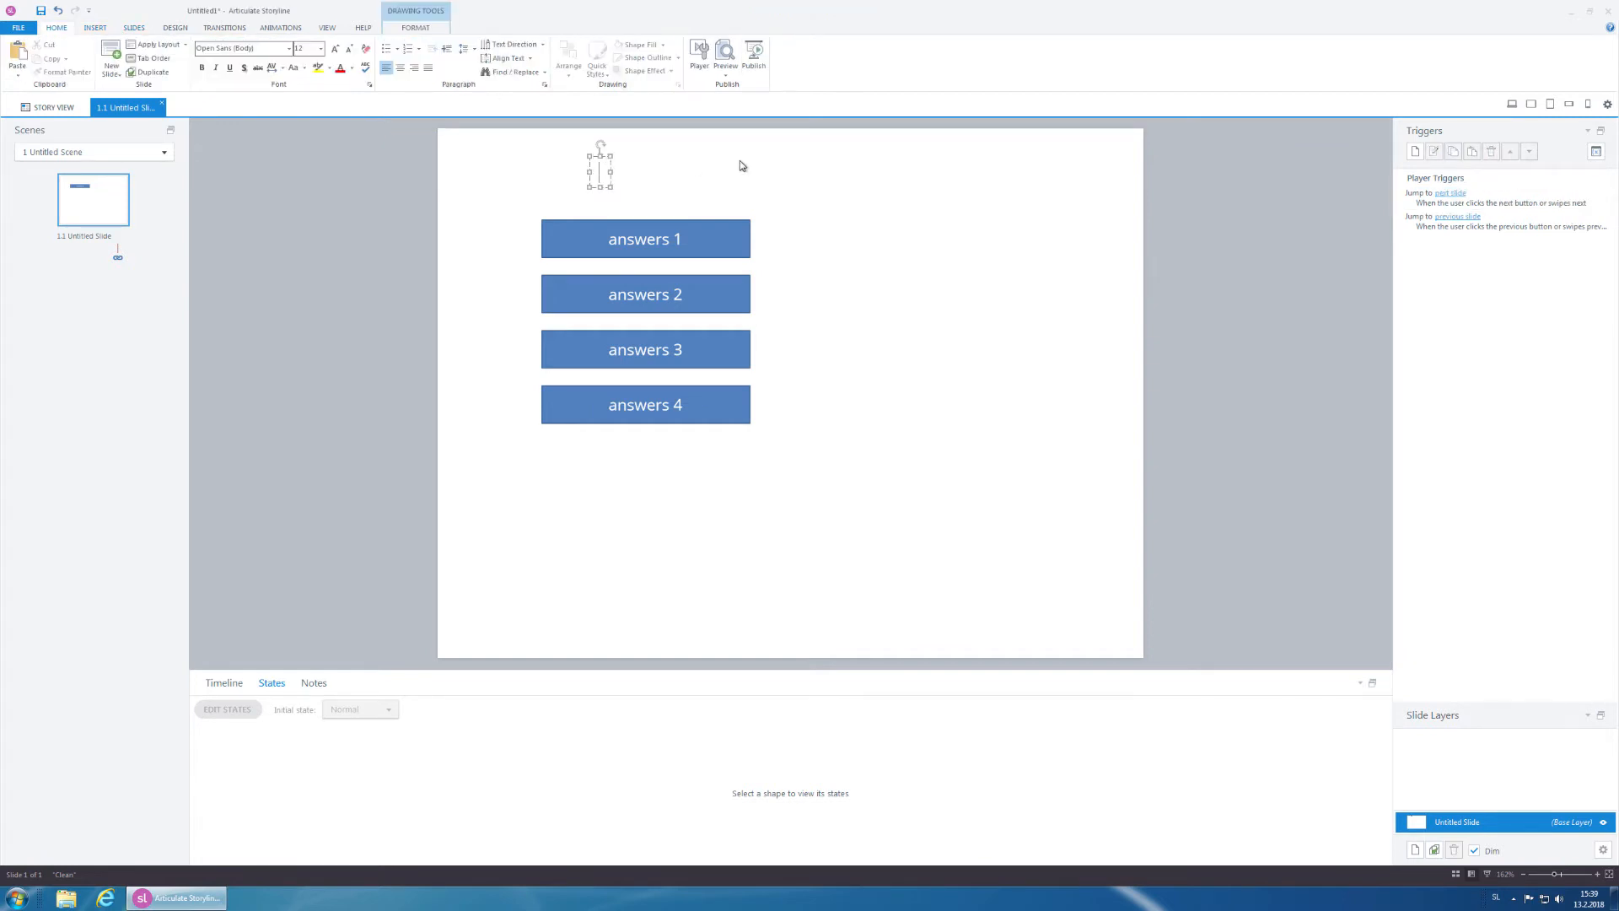
{"action": "type", "text": "%scroe"}
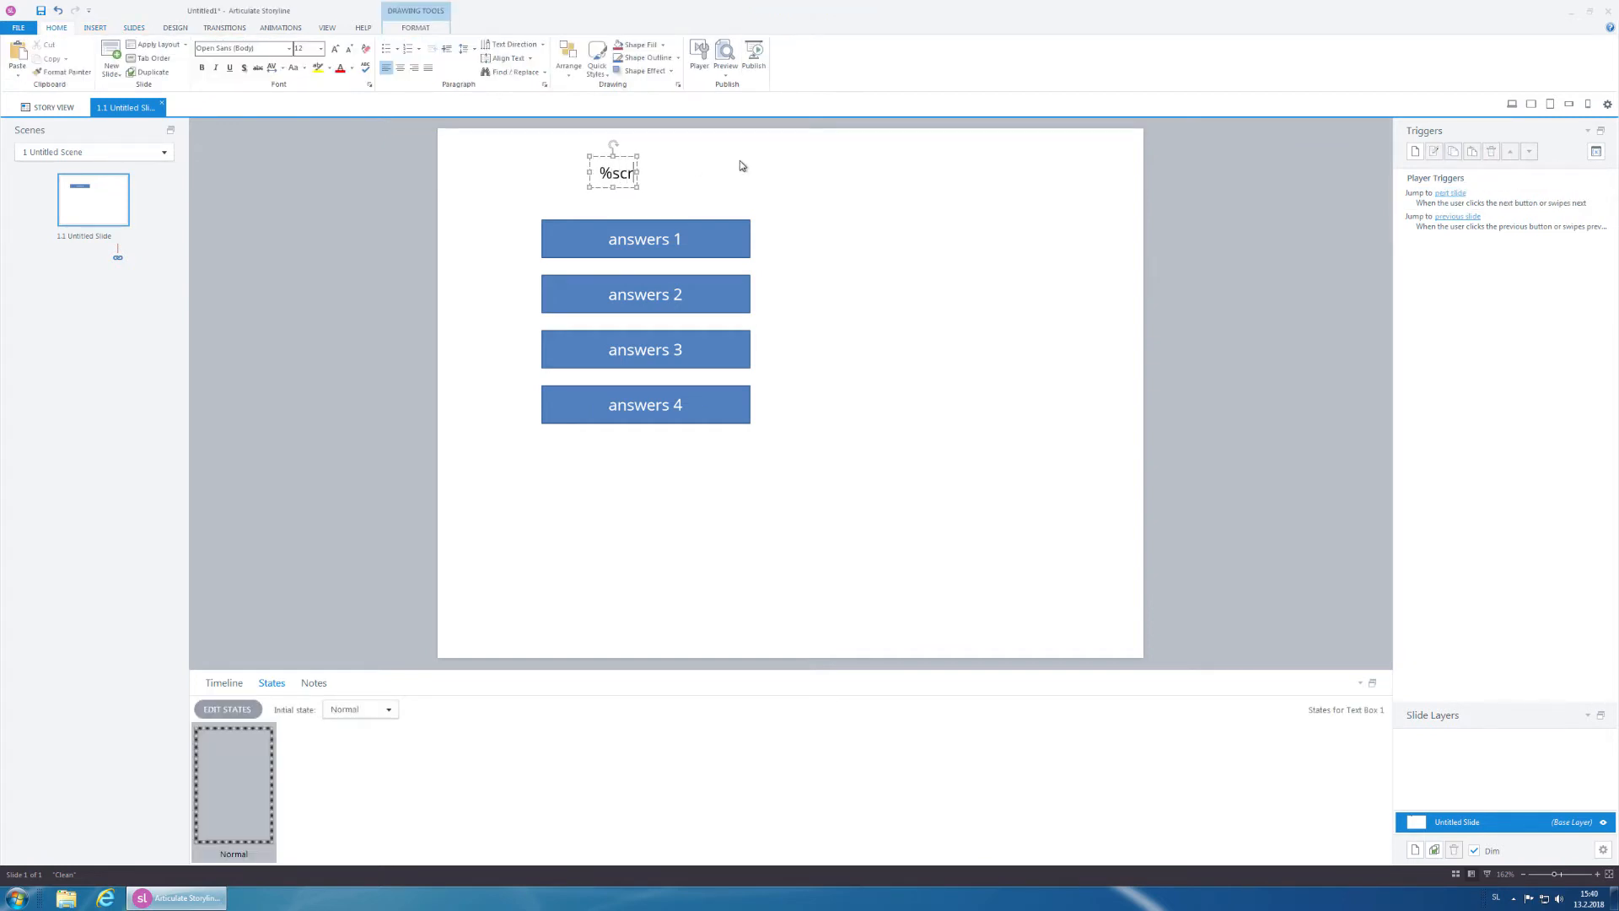
{"action": "key", "text": "BackSpace"}
{"action": "key", "text": "BackSpace"}
{"action": "key", "text": "BackSpace"}
{"action": "type", "text": "ore%"}
{"action": "left_click", "coordinate": [751, 166]}
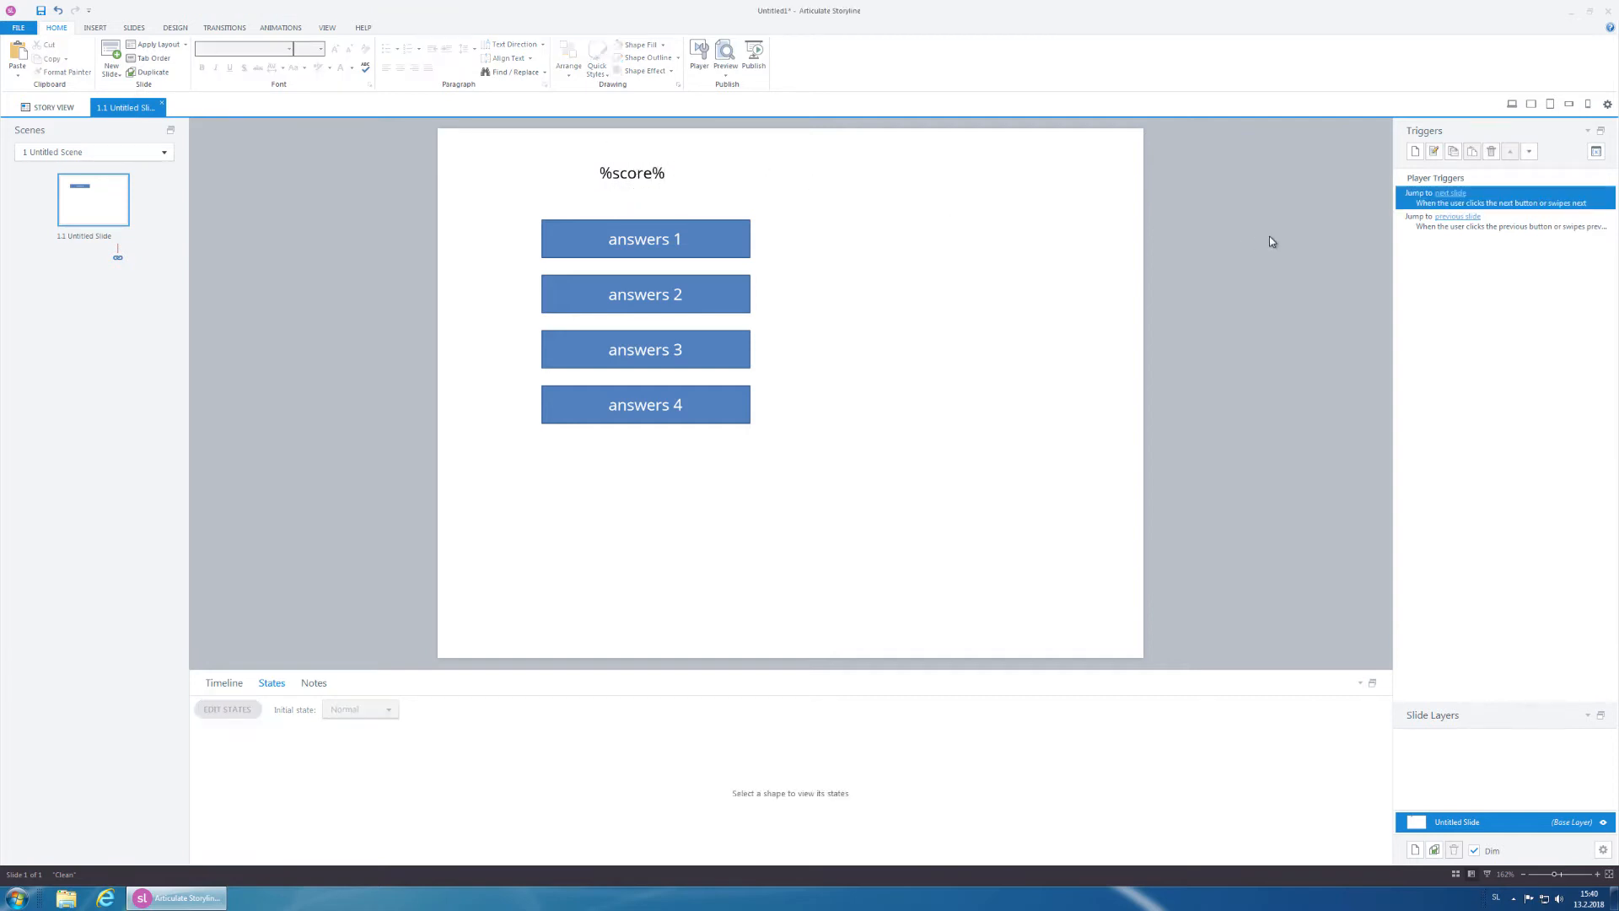
Step: Start a new trigger with the action Adjust variable
{"action": "left_click", "coordinate": [1415, 151]}
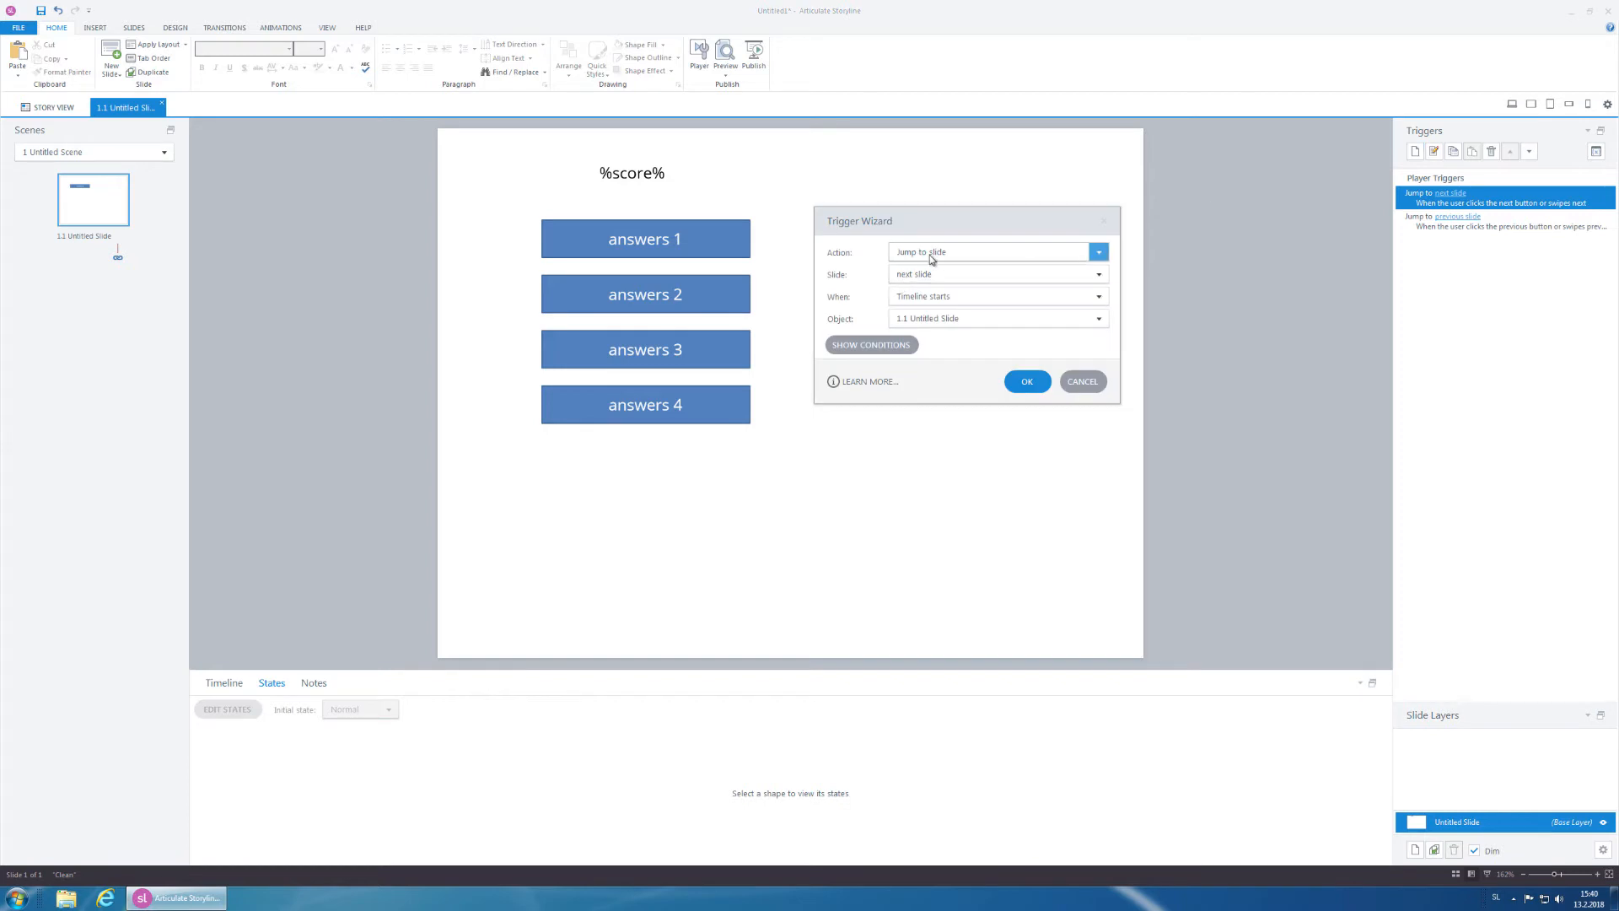
{"action": "left_click", "coordinate": [944, 253]}
{"action": "left_click", "coordinate": [961, 284]}
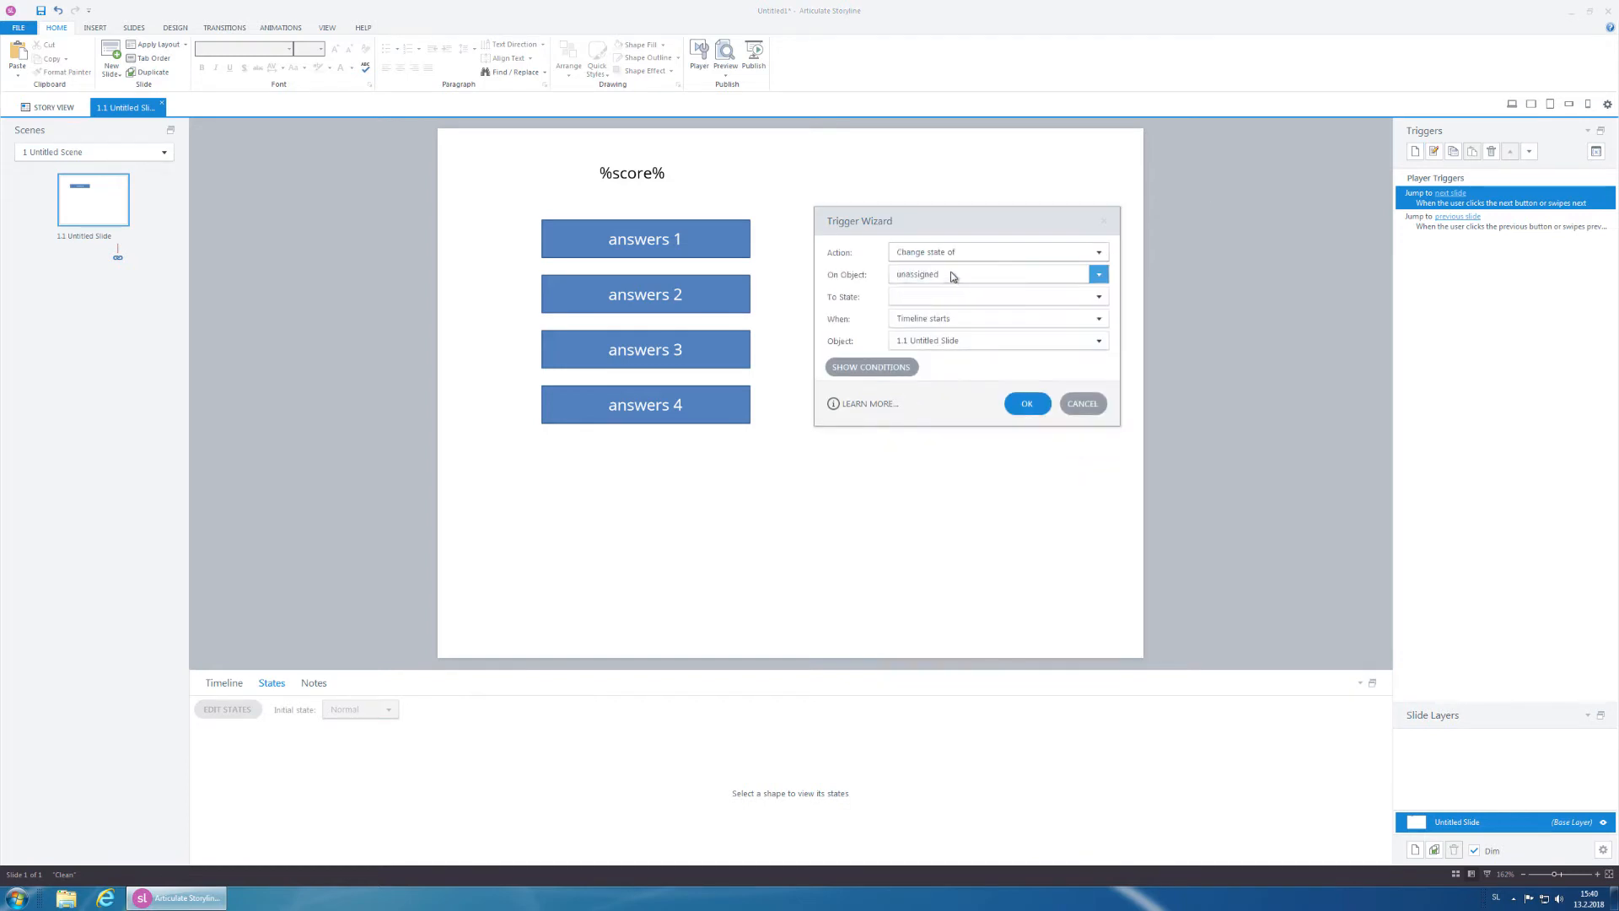
{"action": "left_click", "coordinate": [953, 275]}
{"action": "left_click", "coordinate": [961, 253]}
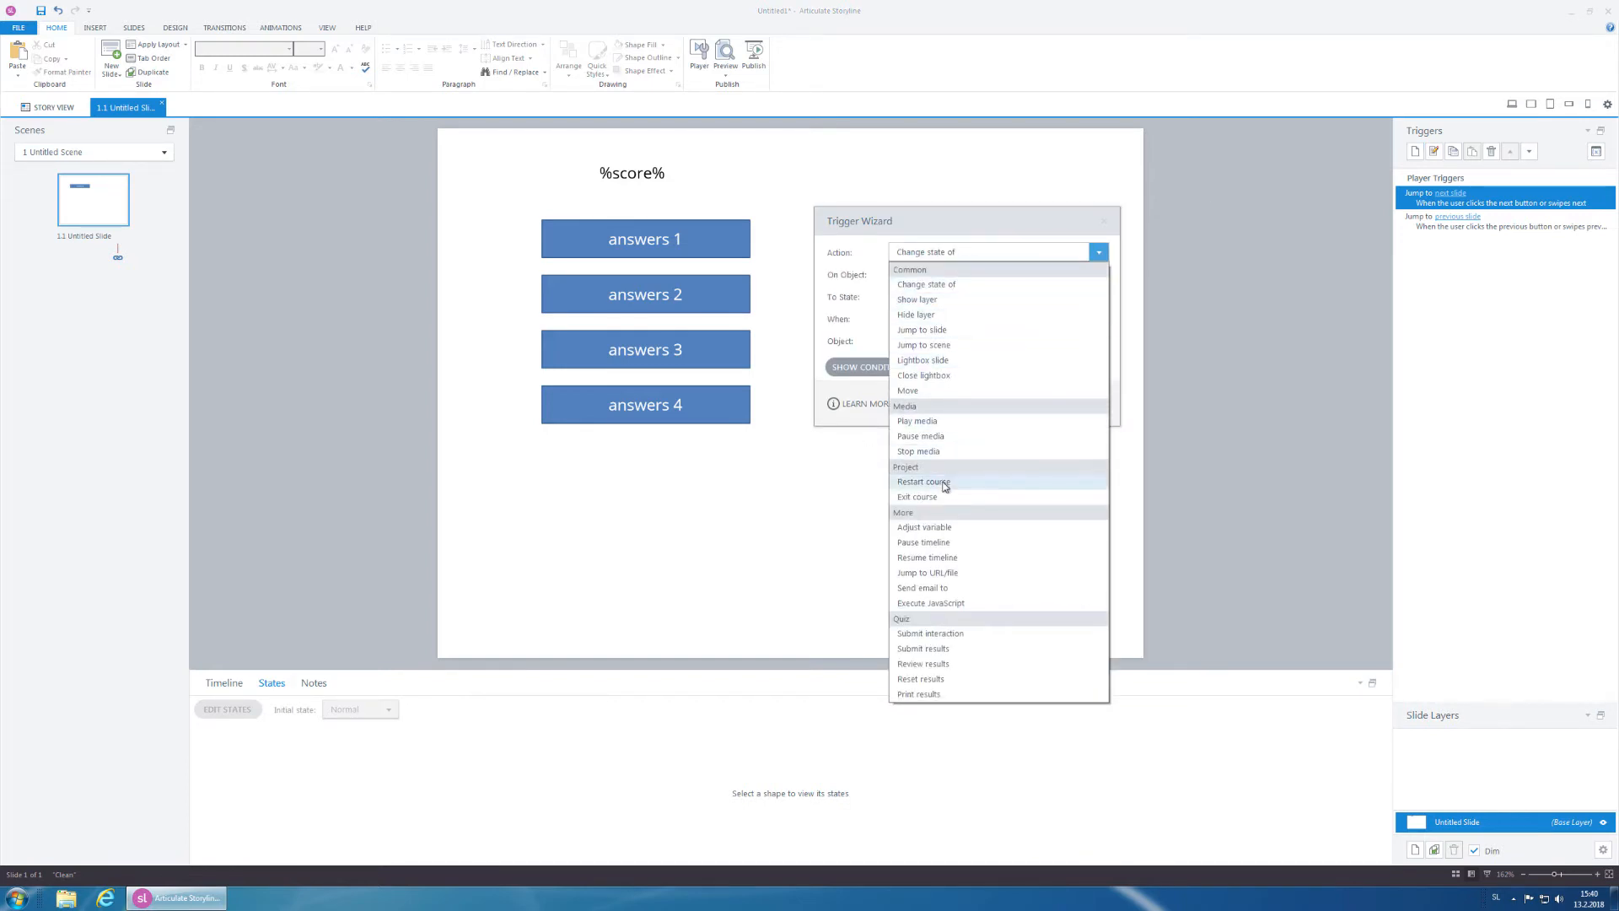
{"action": "left_click", "coordinate": [936, 527]}
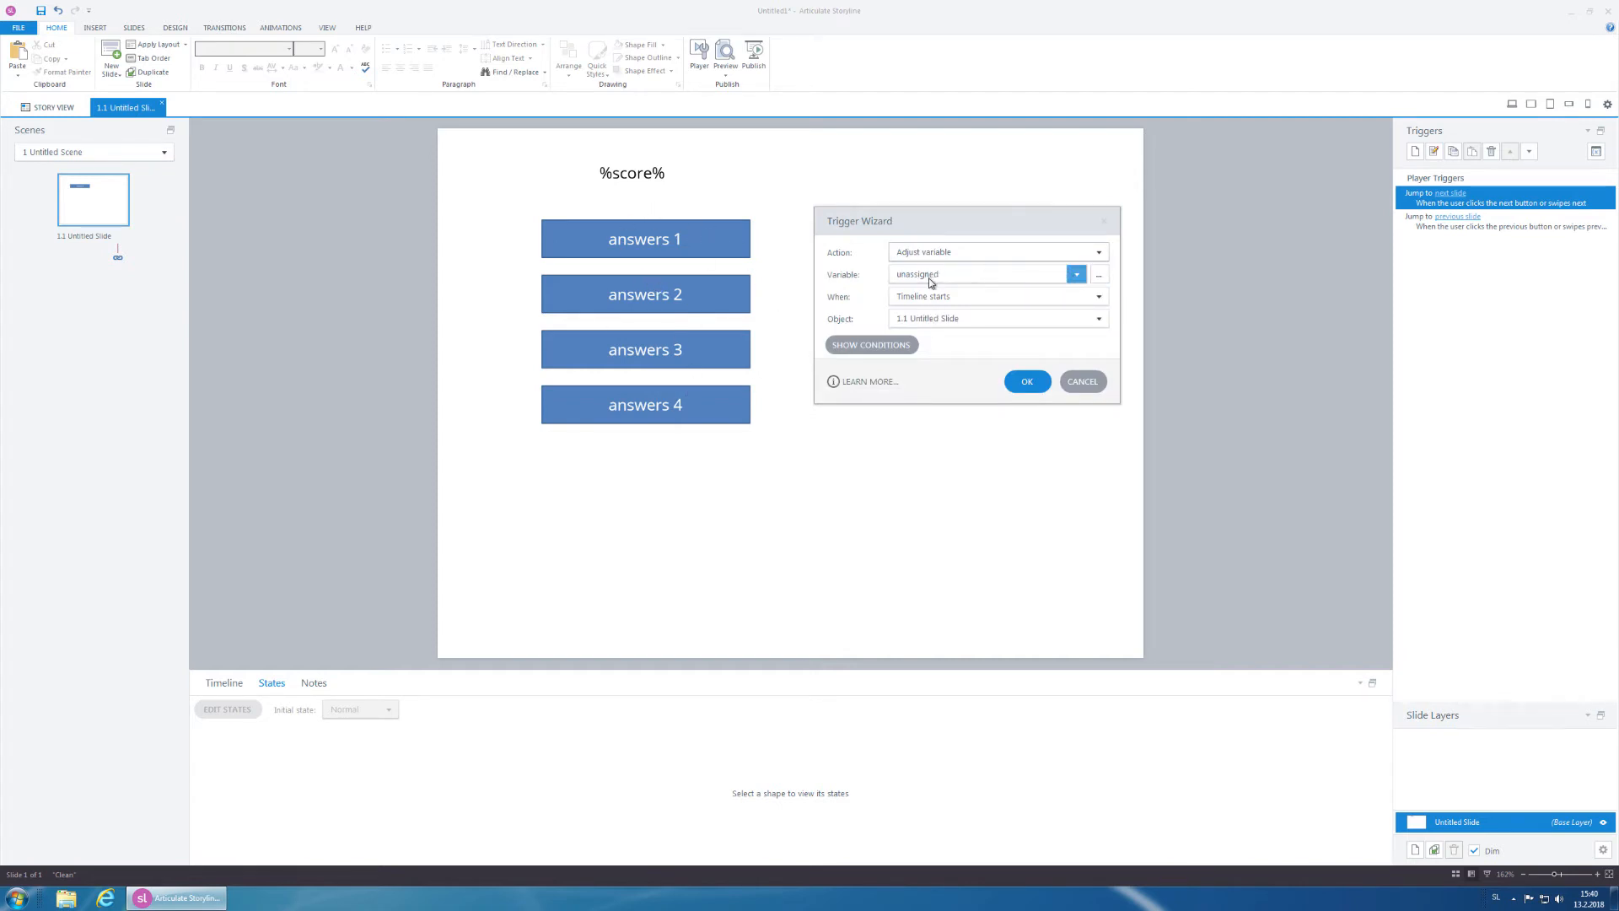
Step: Make the trigger add the value 1 to the score variable
{"action": "left_click", "coordinate": [956, 273]}
{"action": "left_click", "coordinate": [926, 308]}
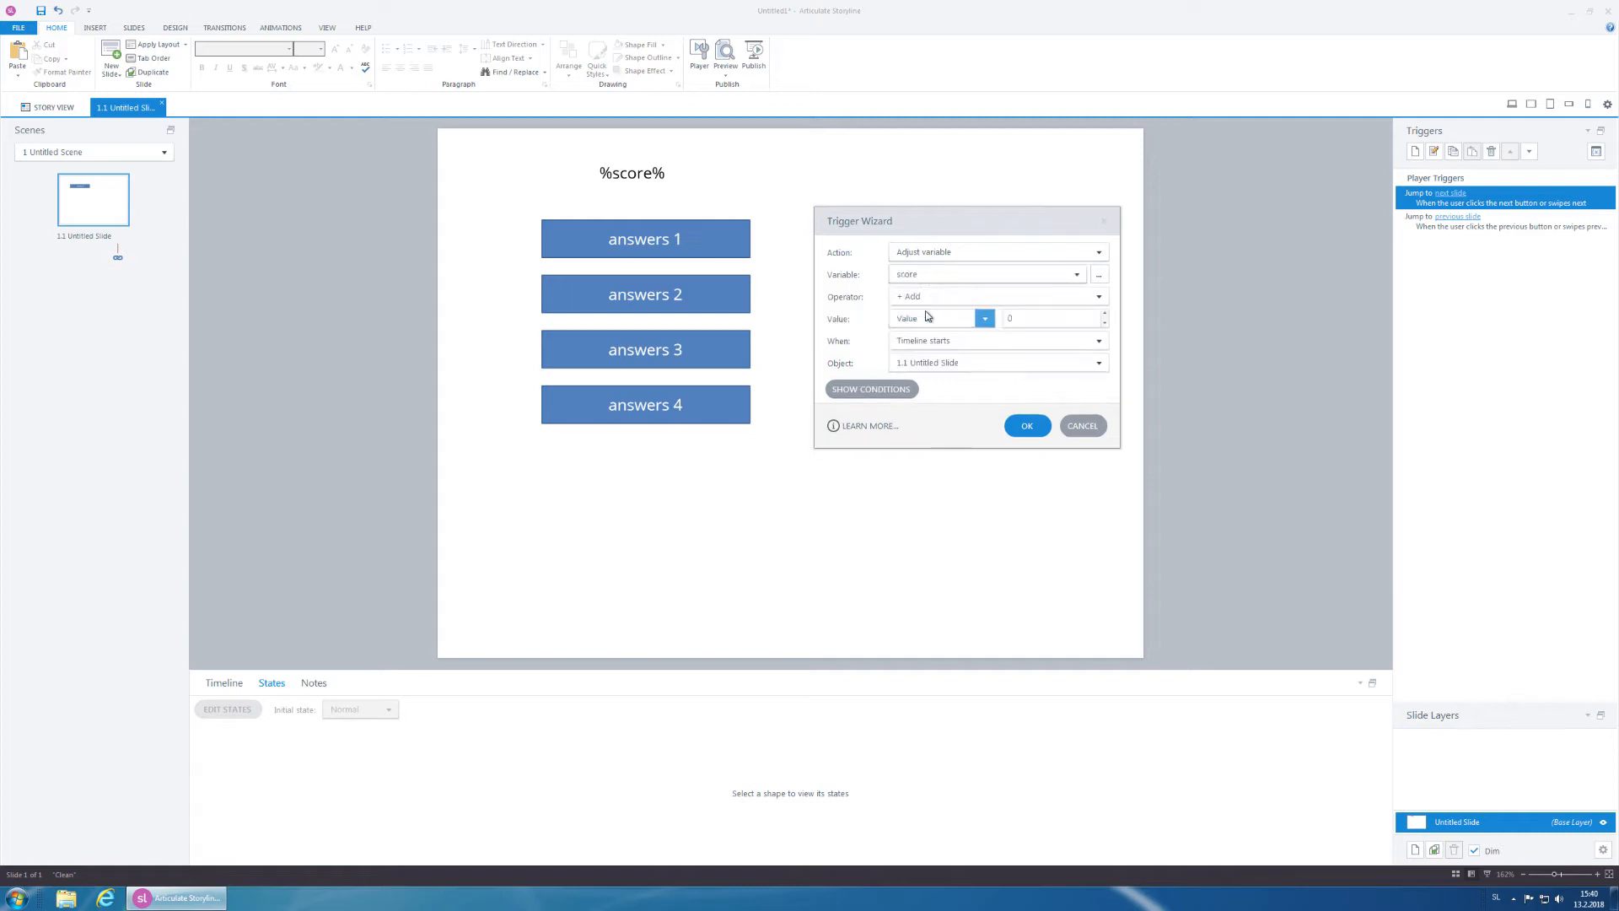
{"action": "left_click", "coordinate": [927, 319]}
{"action": "left_click", "coordinate": [926, 336]}
{"action": "left_click", "coordinate": [1037, 318]}
{"action": "type", "text": "1"}
Step: Make the score trigger fire when the state of Rectangle 2 is Selected, and save the trigger
{"action": "left_click", "coordinate": [1005, 340]}
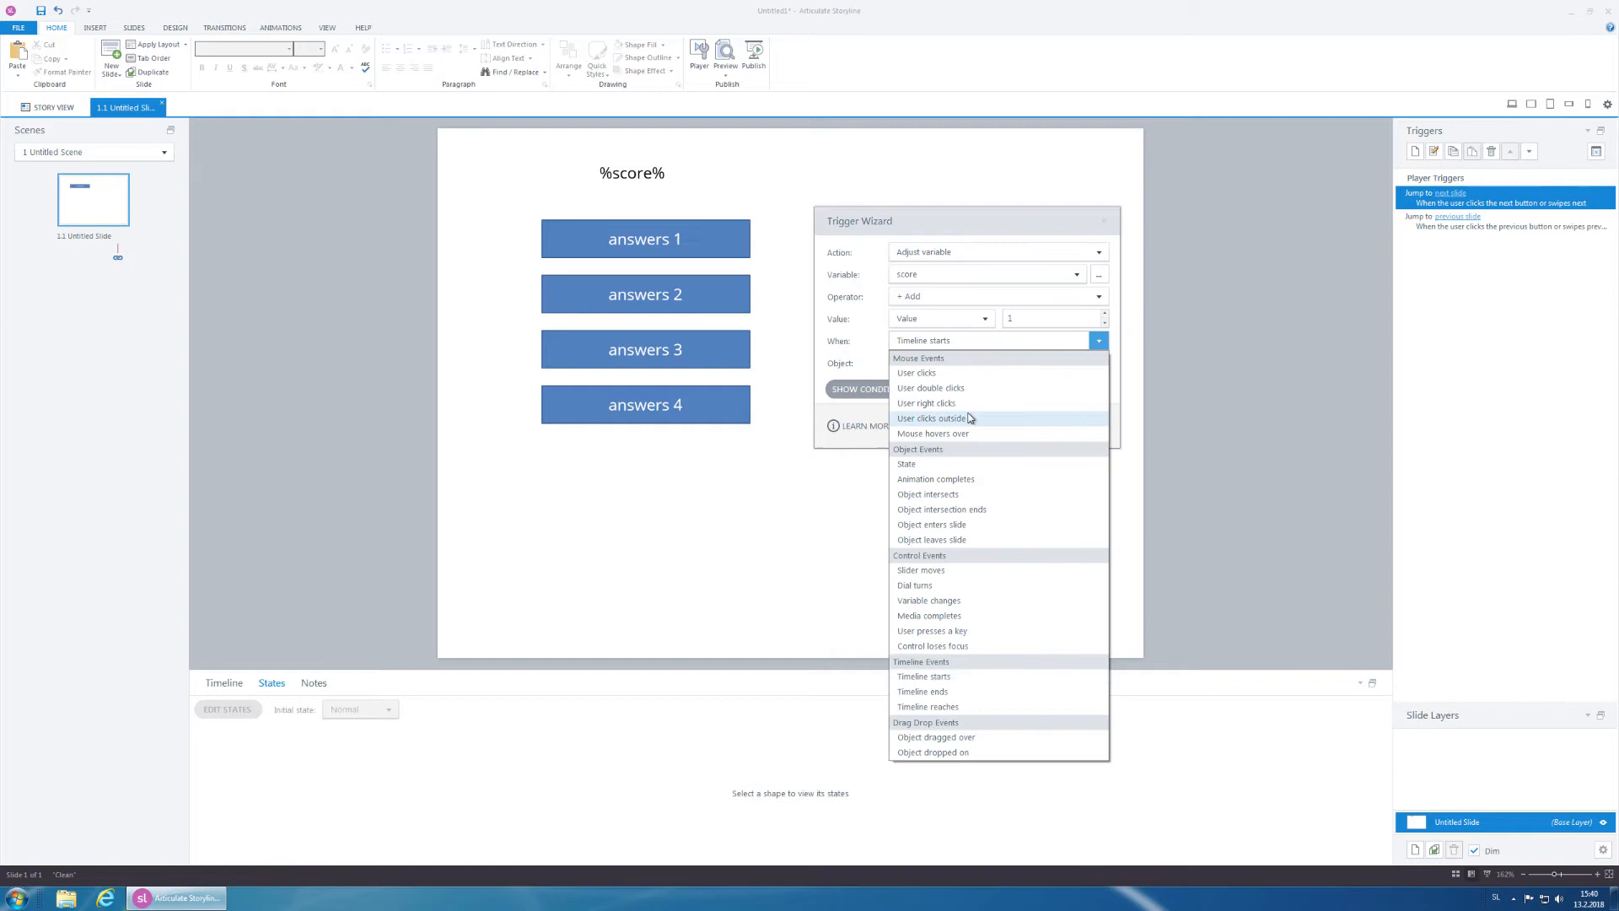
{"action": "left_click", "coordinate": [927, 465]}
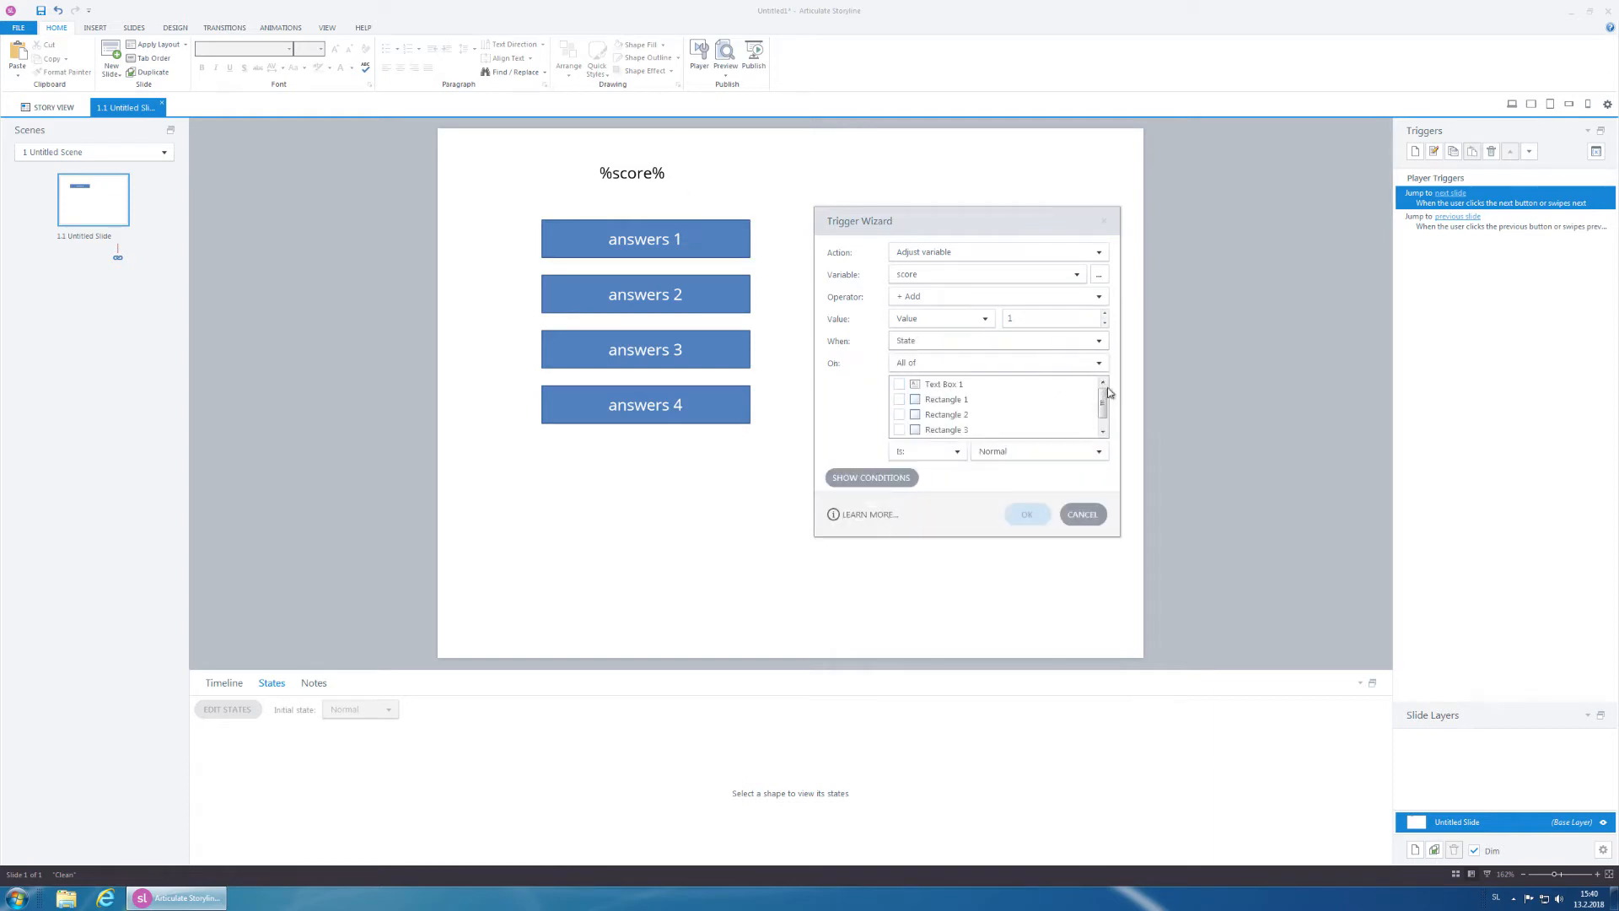
{"action": "left_click", "coordinate": [944, 414]}
{"action": "left_click", "coordinate": [990, 451]}
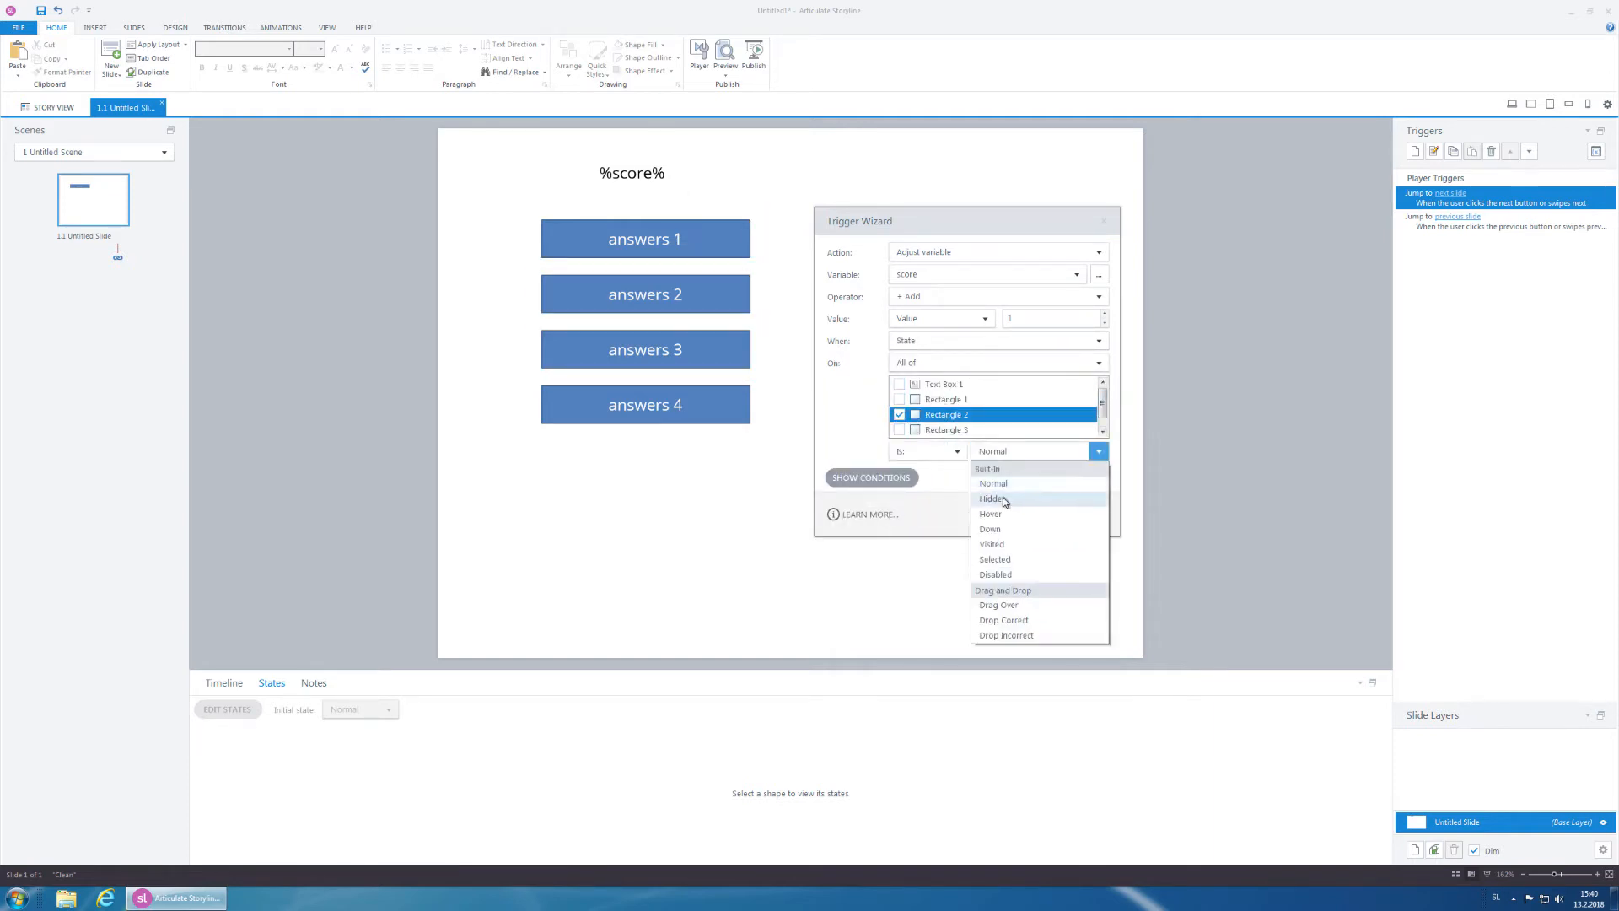
{"action": "left_click", "coordinate": [995, 559]}
{"action": "left_click", "coordinate": [1022, 514]}
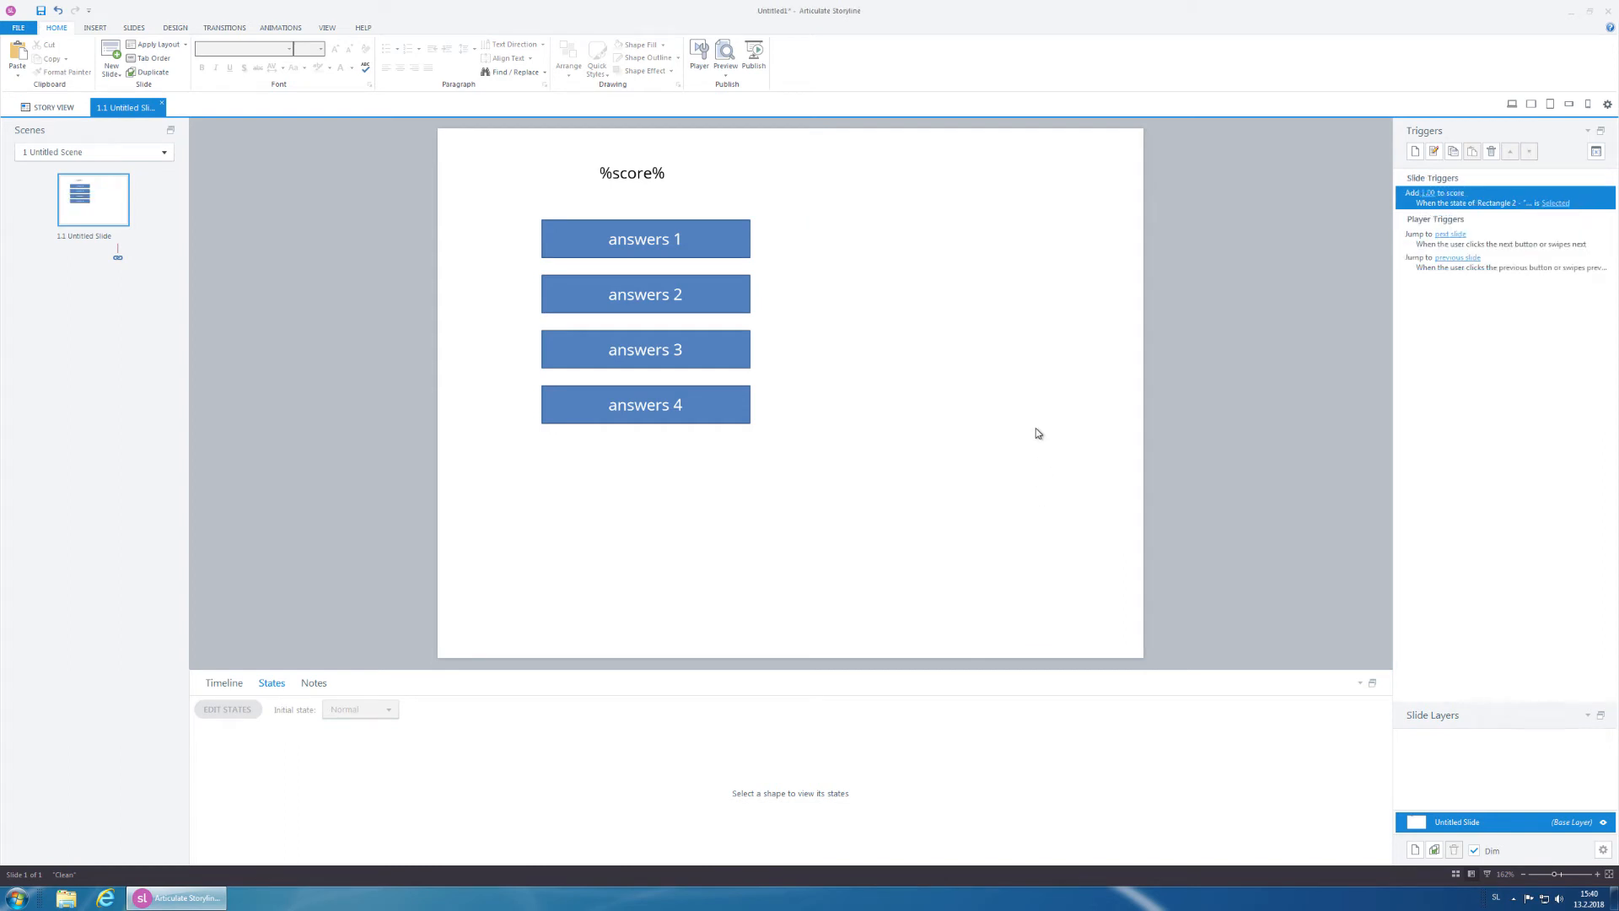
Step: Duplicate the Rectangle 2 score trigger twice and make the first copy watch Rectangle 3 instead
{"action": "left_click", "coordinate": [1452, 152]}
{"action": "left_click", "coordinate": [1472, 152]}
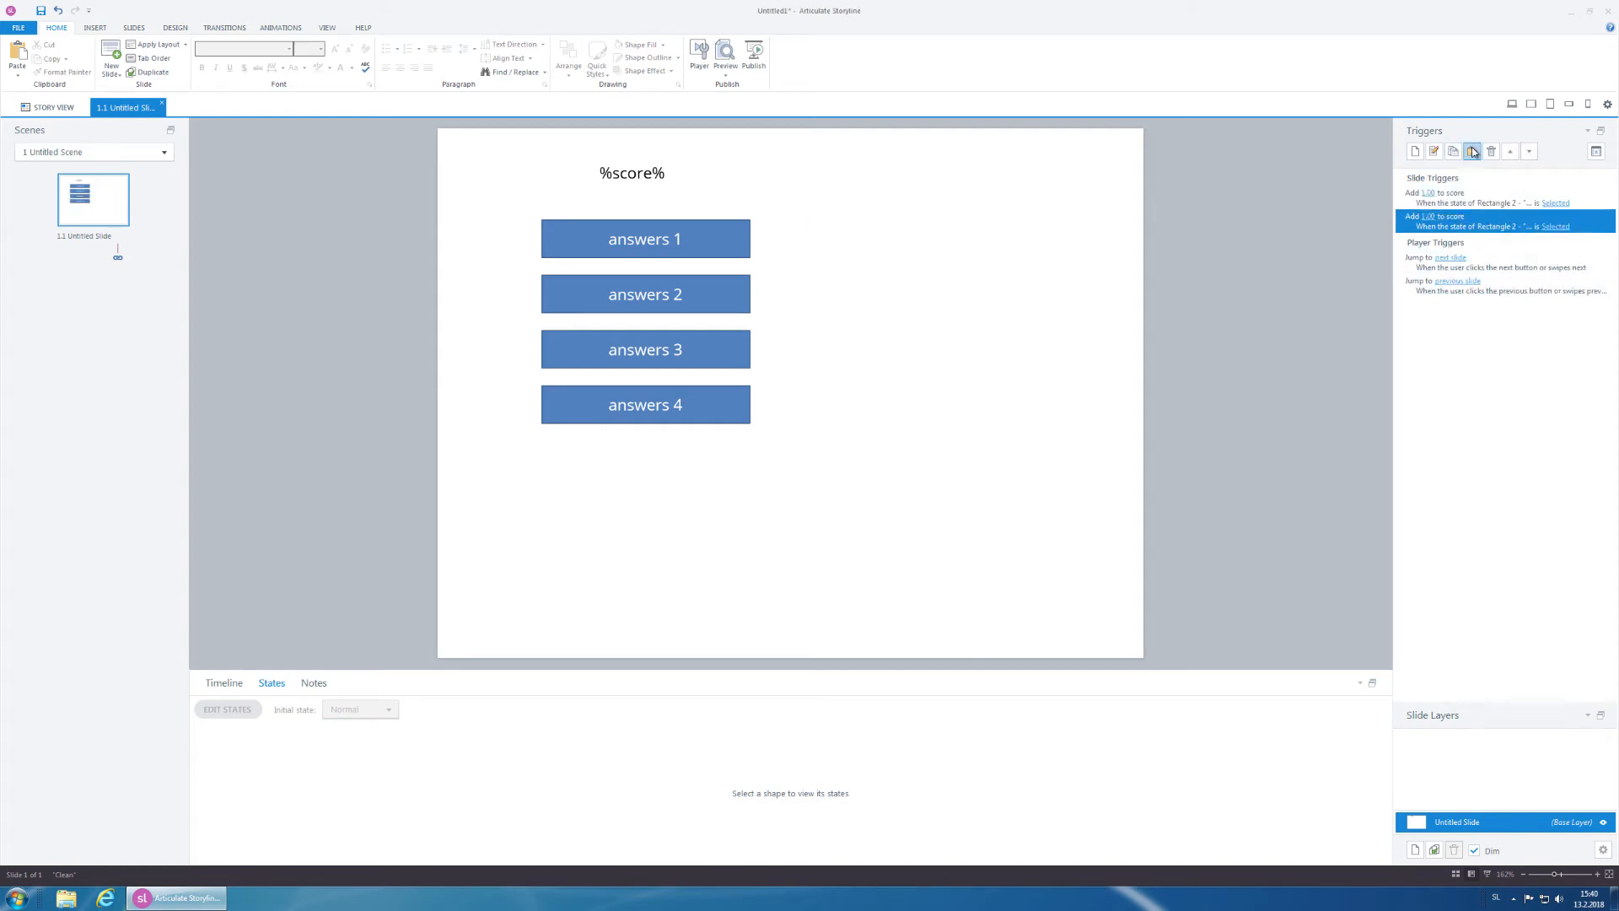
{"action": "left_click", "coordinate": [1472, 152]}
{"action": "left_click", "coordinate": [1473, 223]}
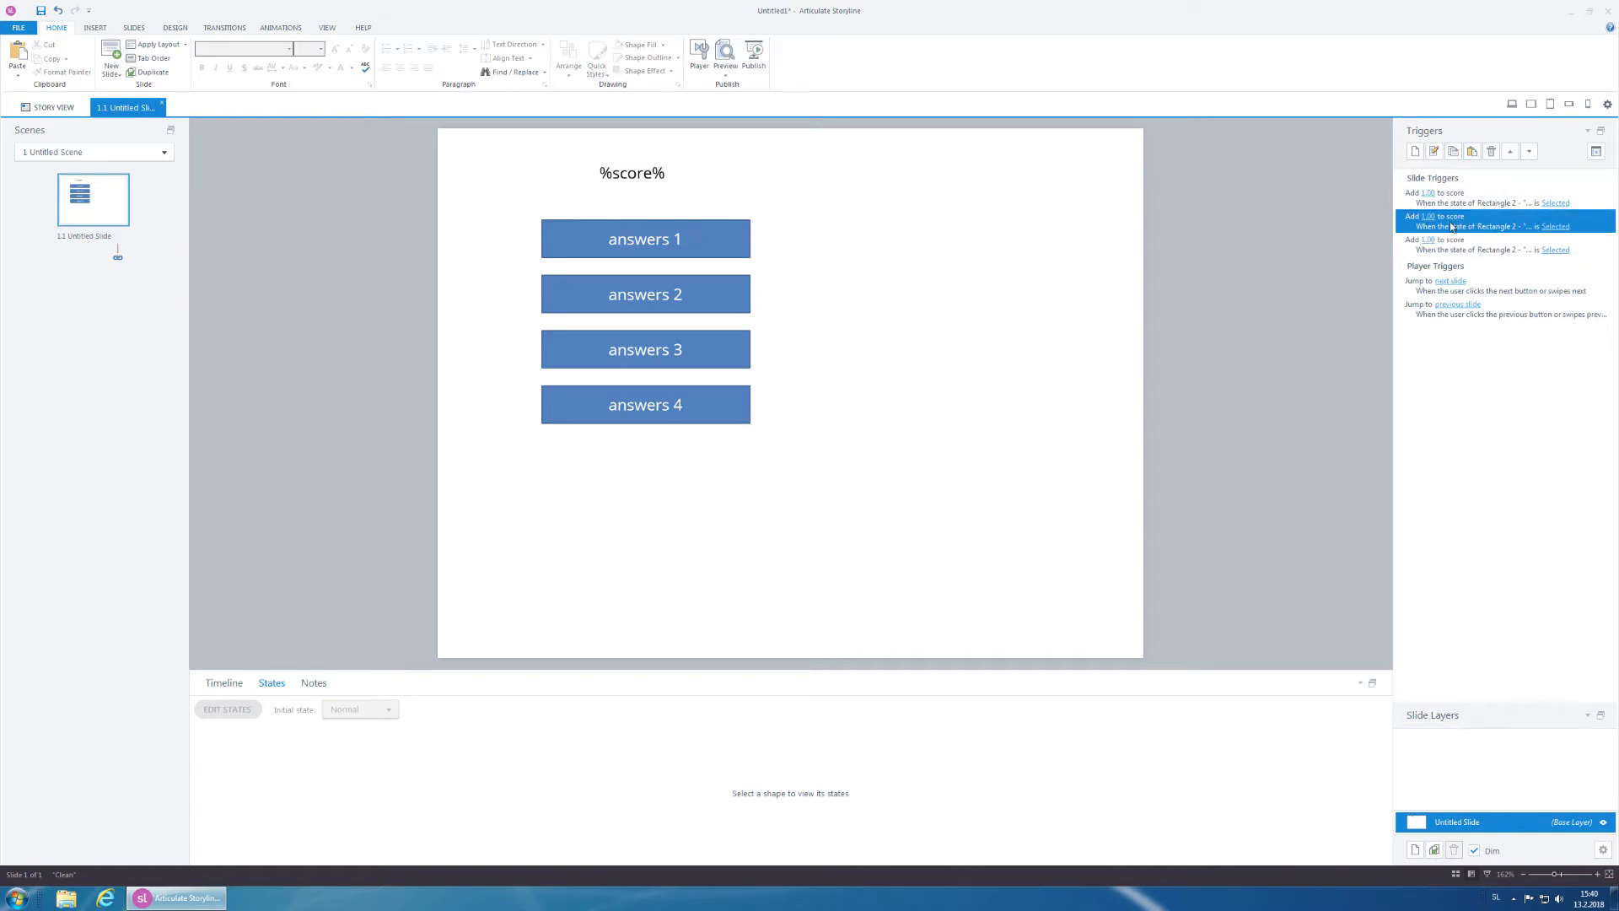
{"action": "double_click", "coordinate": [1451, 226]}
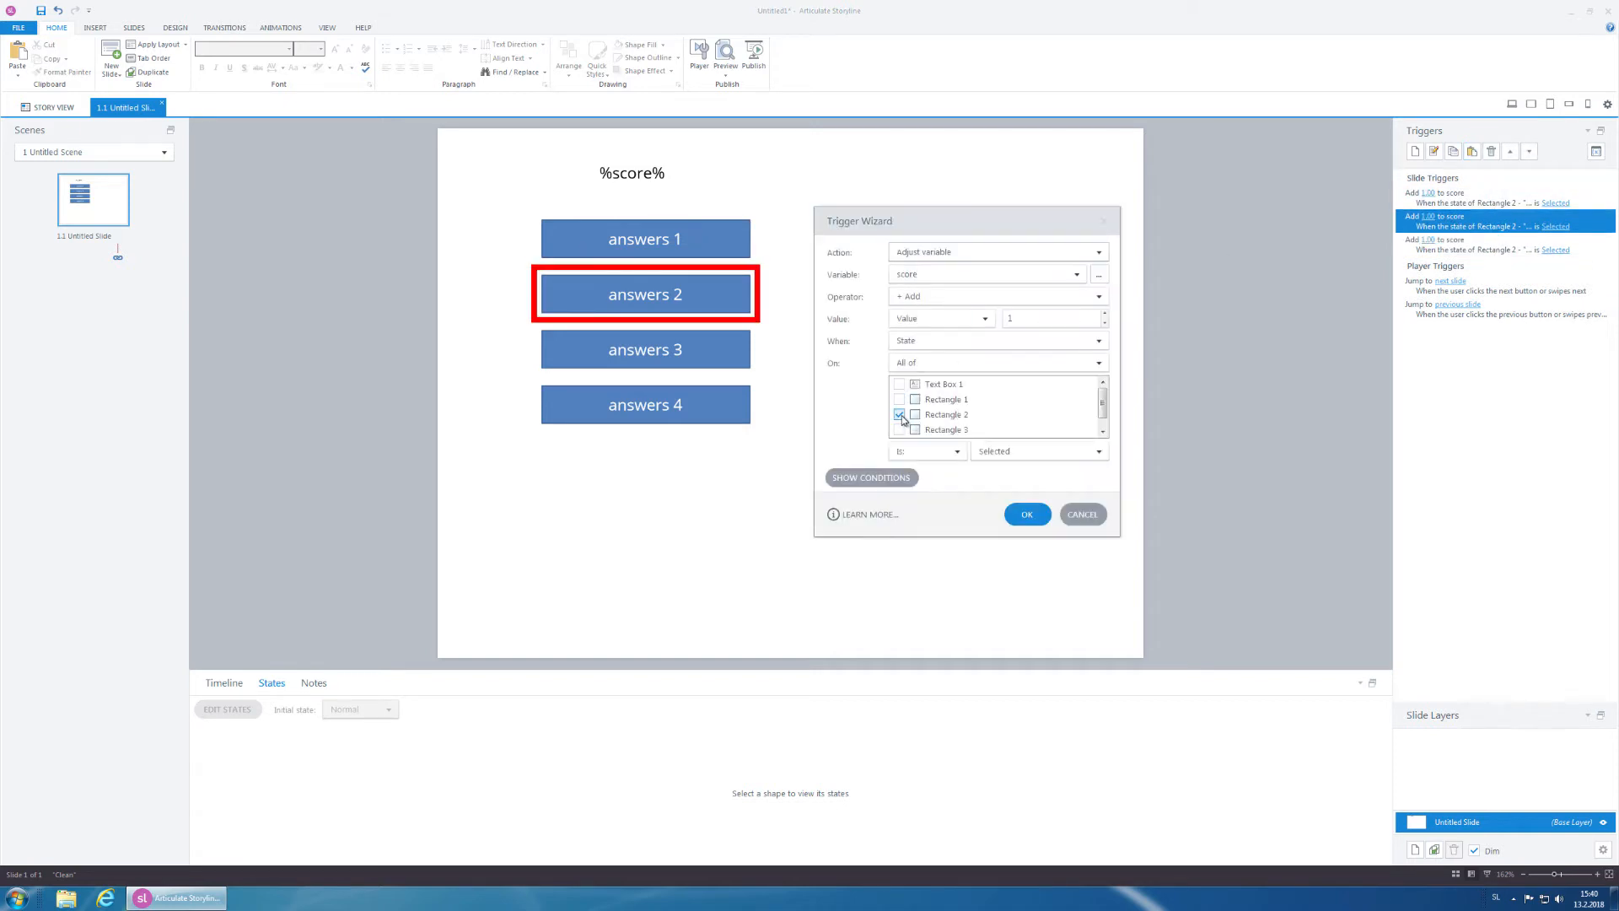
{"action": "left_click", "coordinate": [899, 429]}
{"action": "left_click", "coordinate": [1026, 514]}
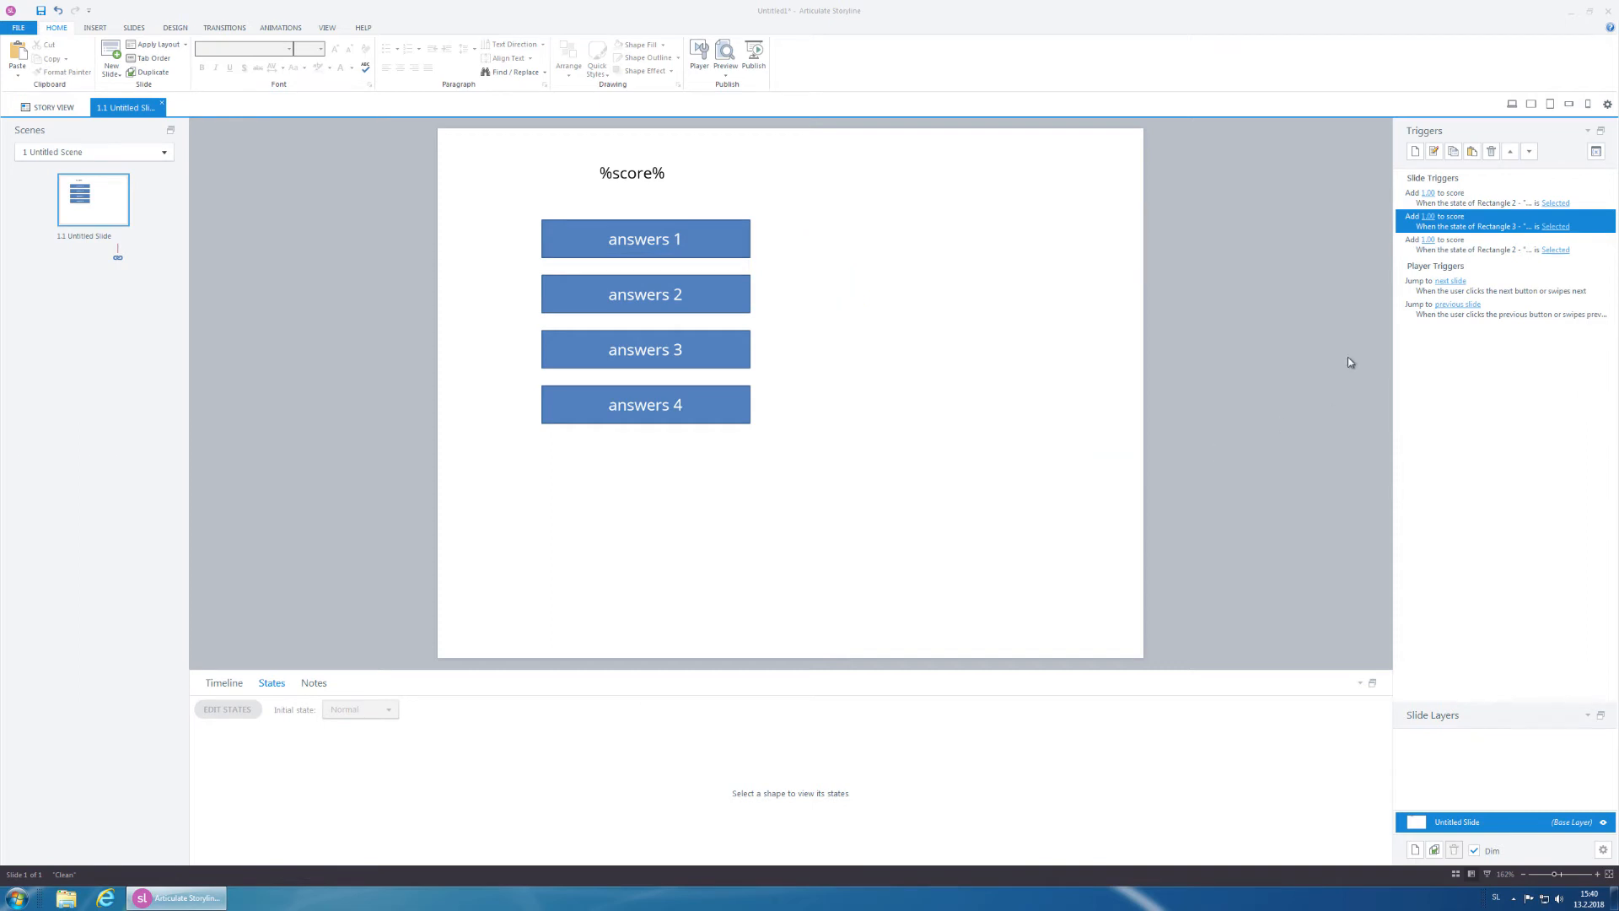
Step: Make the third add-to-score trigger watch Rectangle 3 instead of Rectangle 2
{"action": "double_click", "coordinate": [1453, 250]}
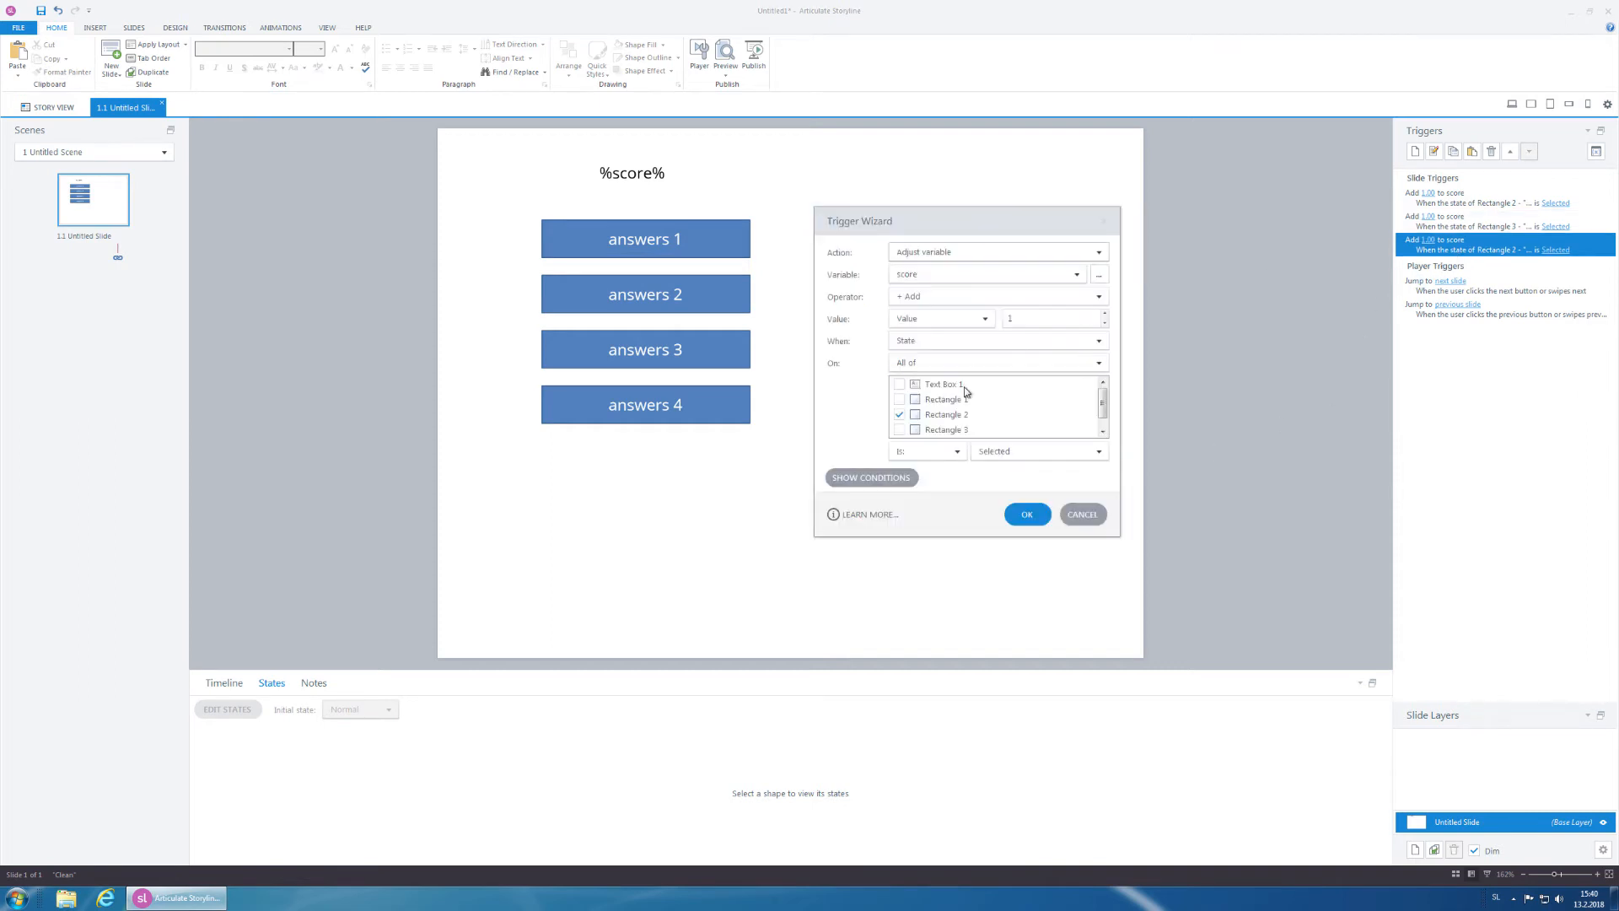
{"action": "left_click", "coordinate": [899, 429]}
{"action": "left_click", "coordinate": [1026, 514]}
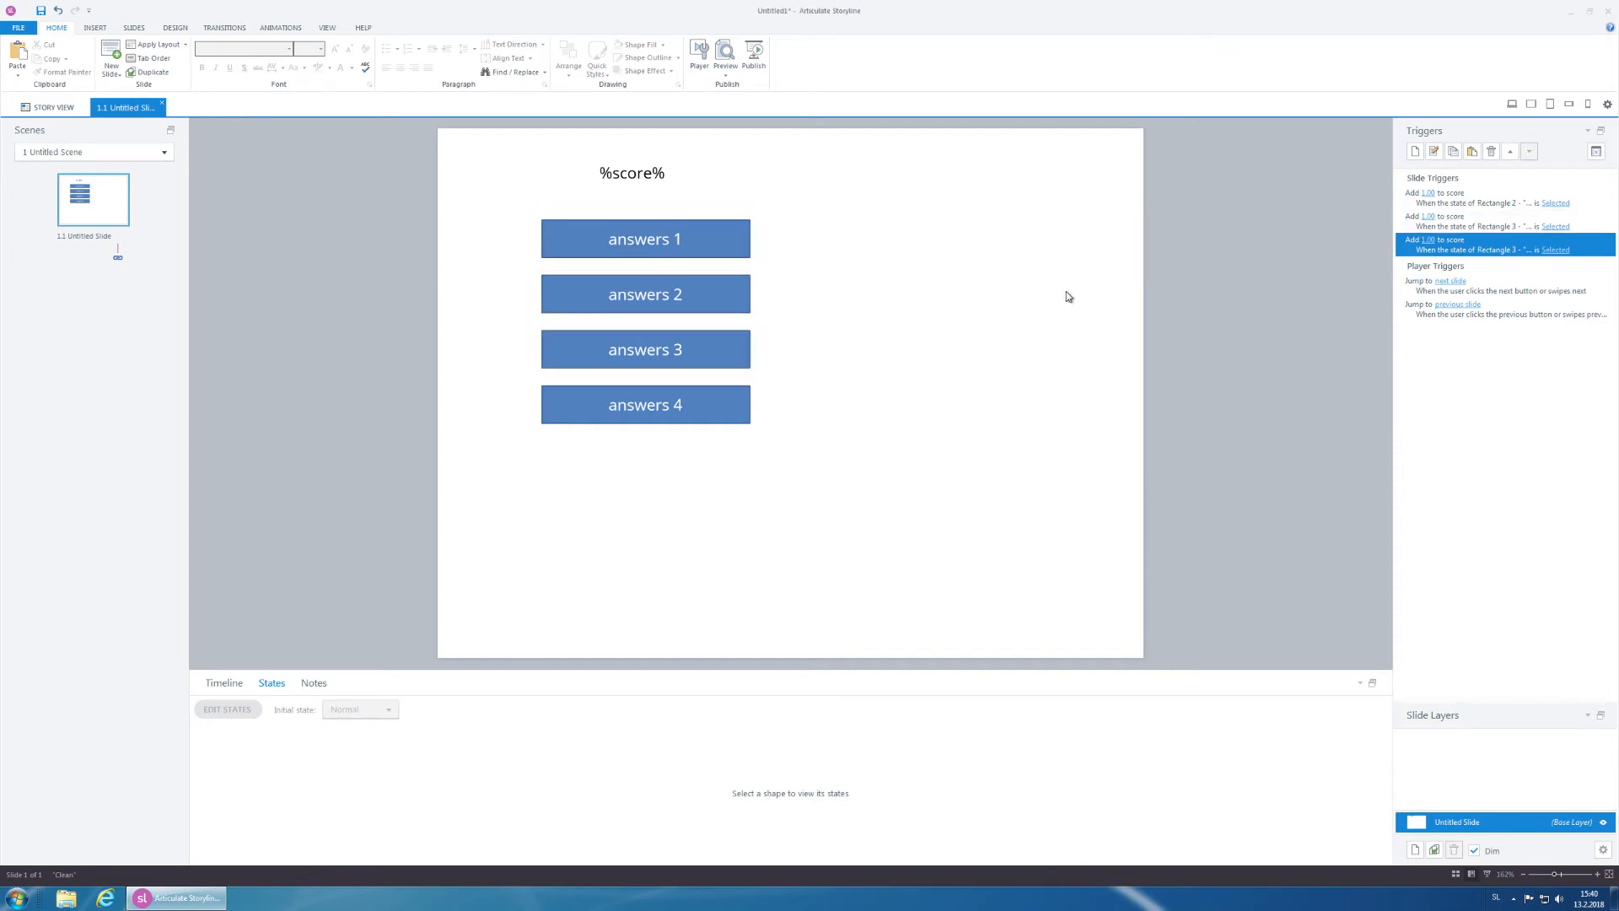
Step: Preview the slide, test the score by repeatedly selecting and deselecting answers 2, 3 and 4, and close the preview
{"action": "left_click", "coordinate": [726, 73]}
{"action": "left_click", "coordinate": [730, 89]}
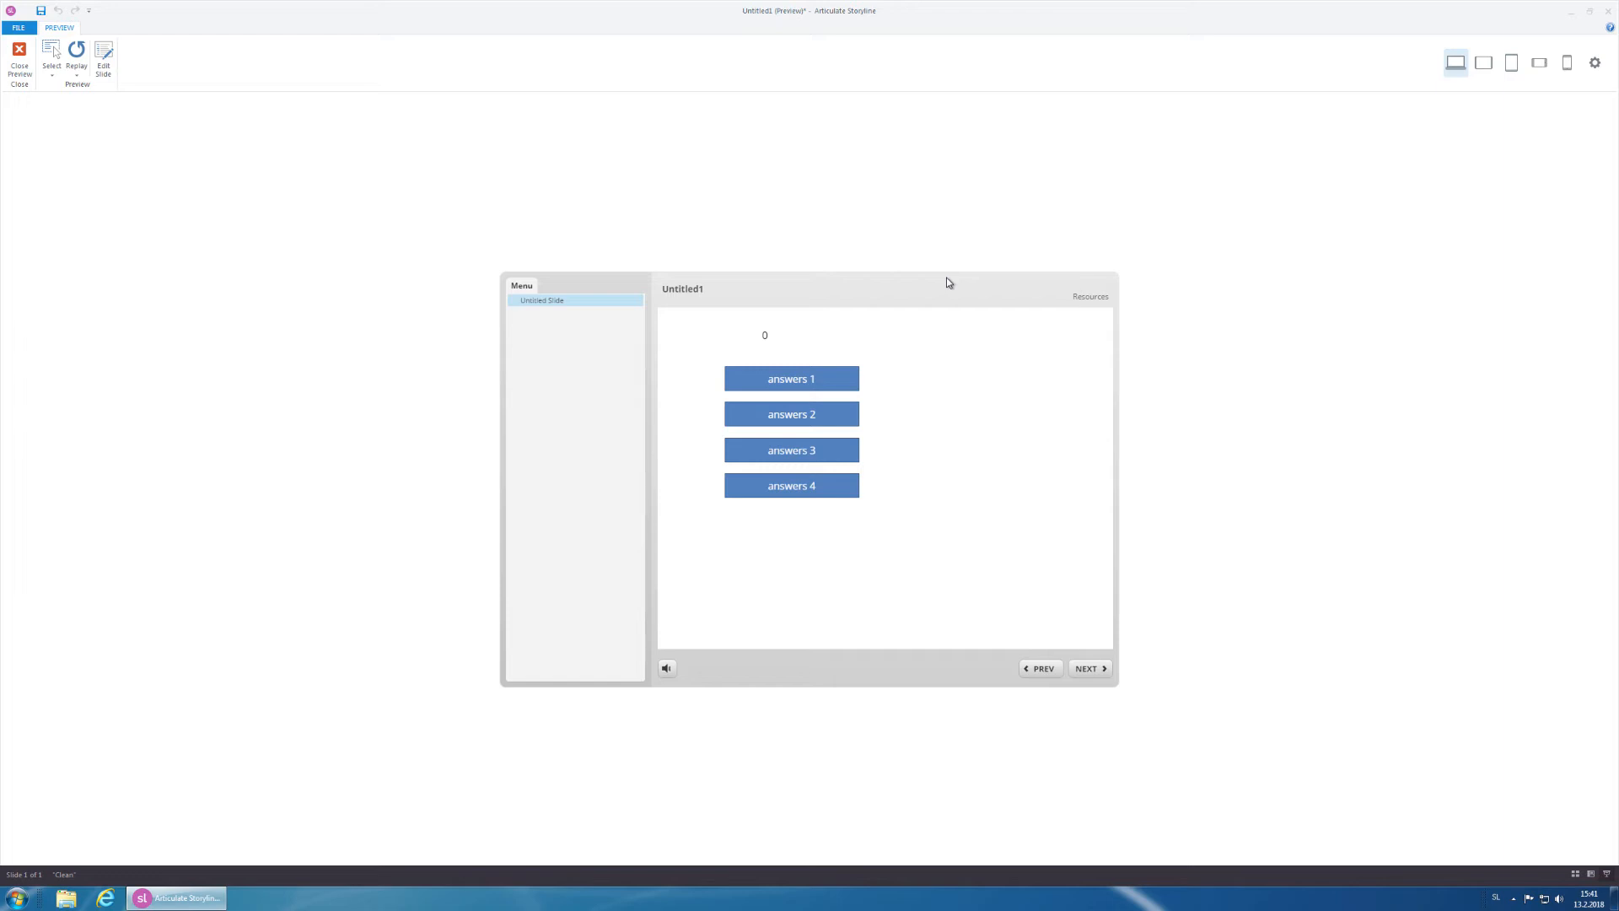
{"action": "left_click", "coordinate": [830, 414]}
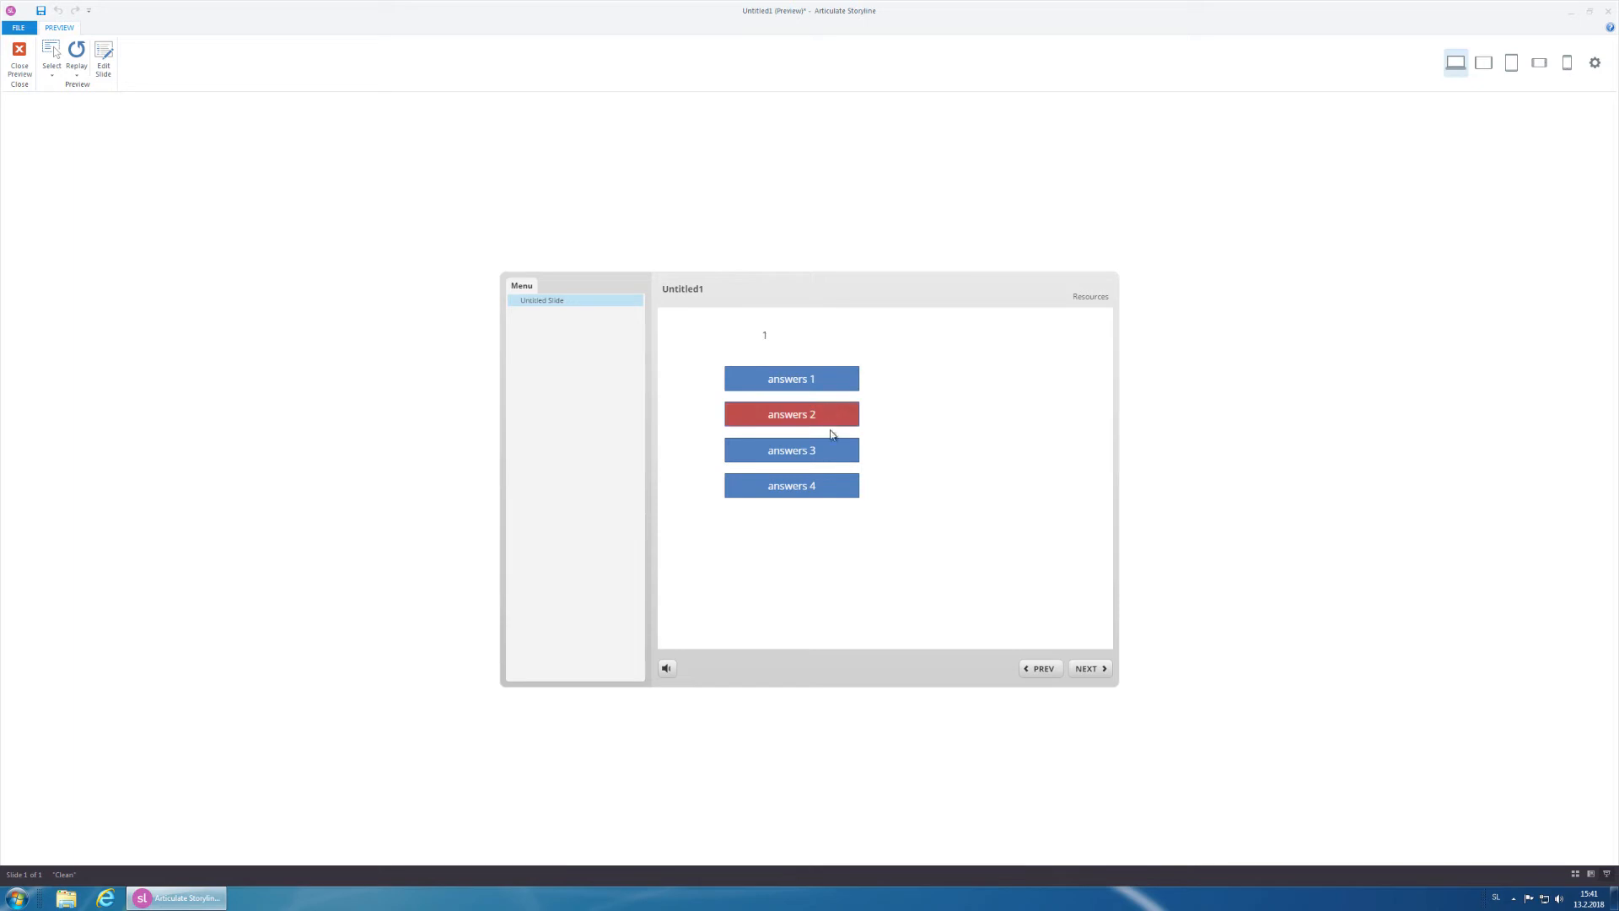
{"action": "left_click", "coordinate": [824, 453]}
{"action": "left_click", "coordinate": [830, 487]}
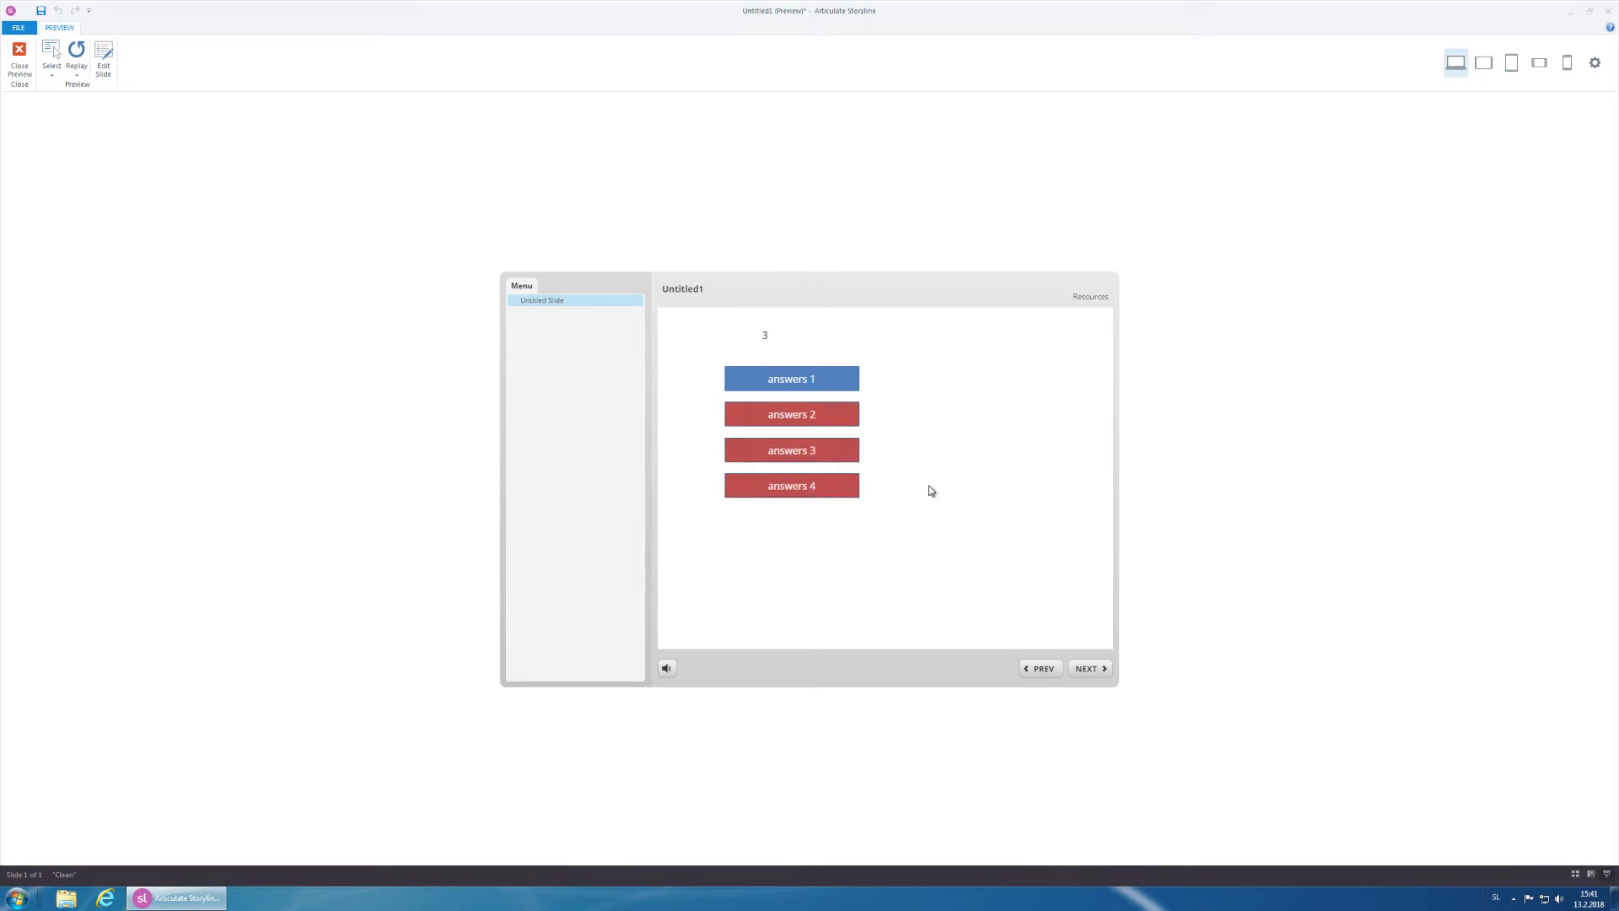
{"action": "left_click", "coordinate": [830, 488]}
{"action": "left_click", "coordinate": [821, 455]}
{"action": "left_click", "coordinate": [823, 419]}
{"action": "left_click", "coordinate": [823, 449]}
{"action": "left_click", "coordinate": [823, 417]}
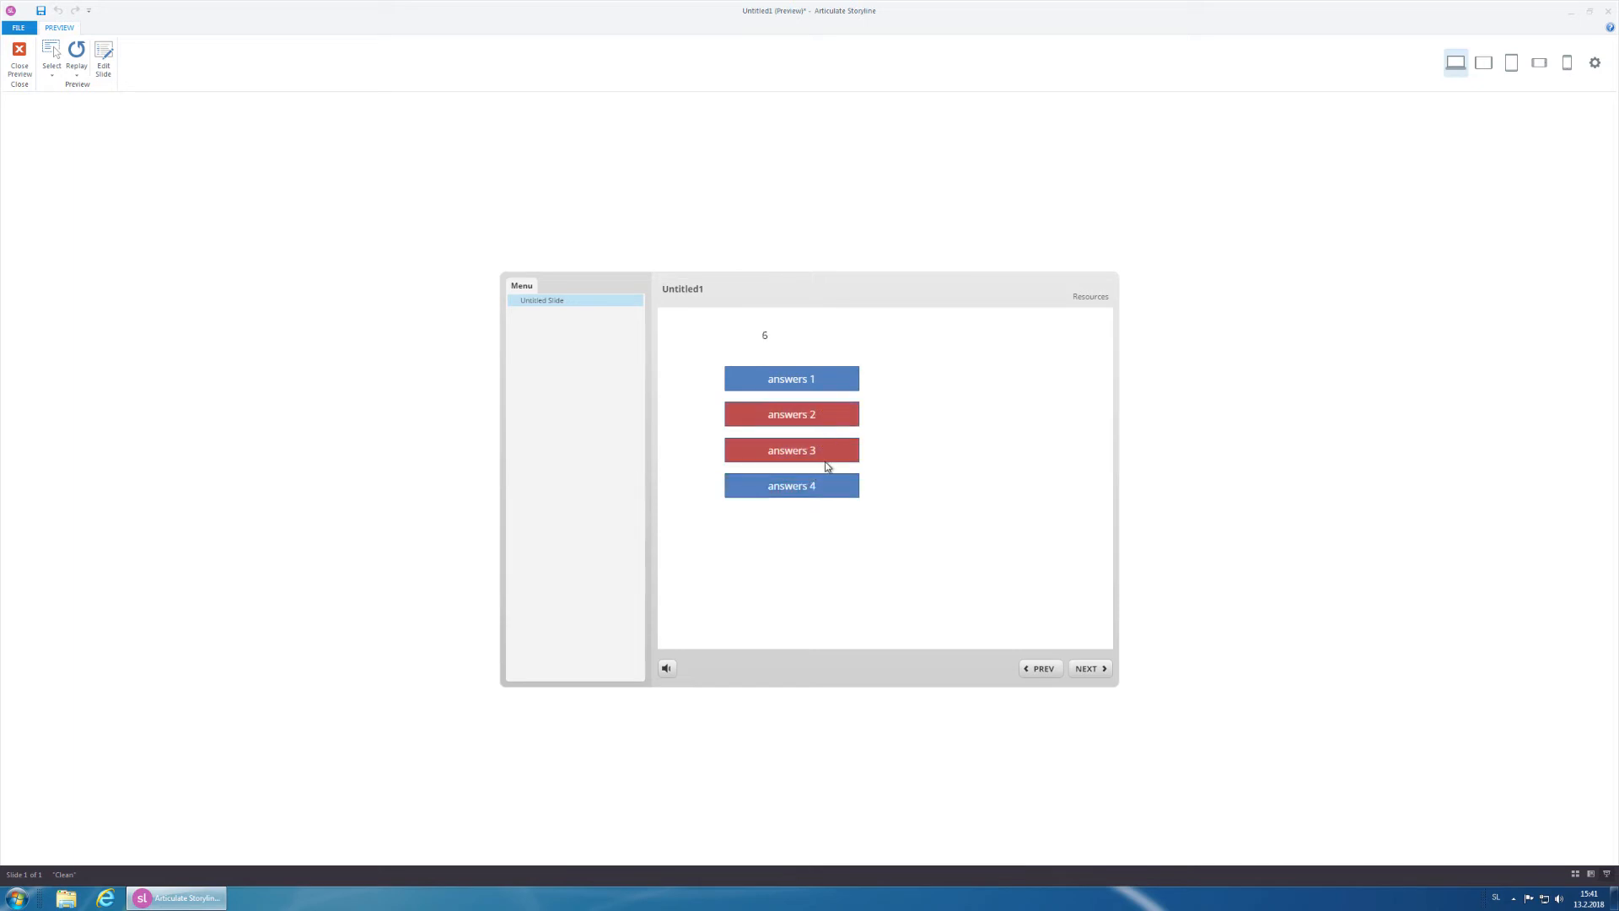
{"action": "left_click", "coordinate": [827, 487]}
{"action": "left_click", "coordinate": [823, 453]}
{"action": "left_click", "coordinate": [822, 417]}
{"action": "left_click", "coordinate": [814, 487]}
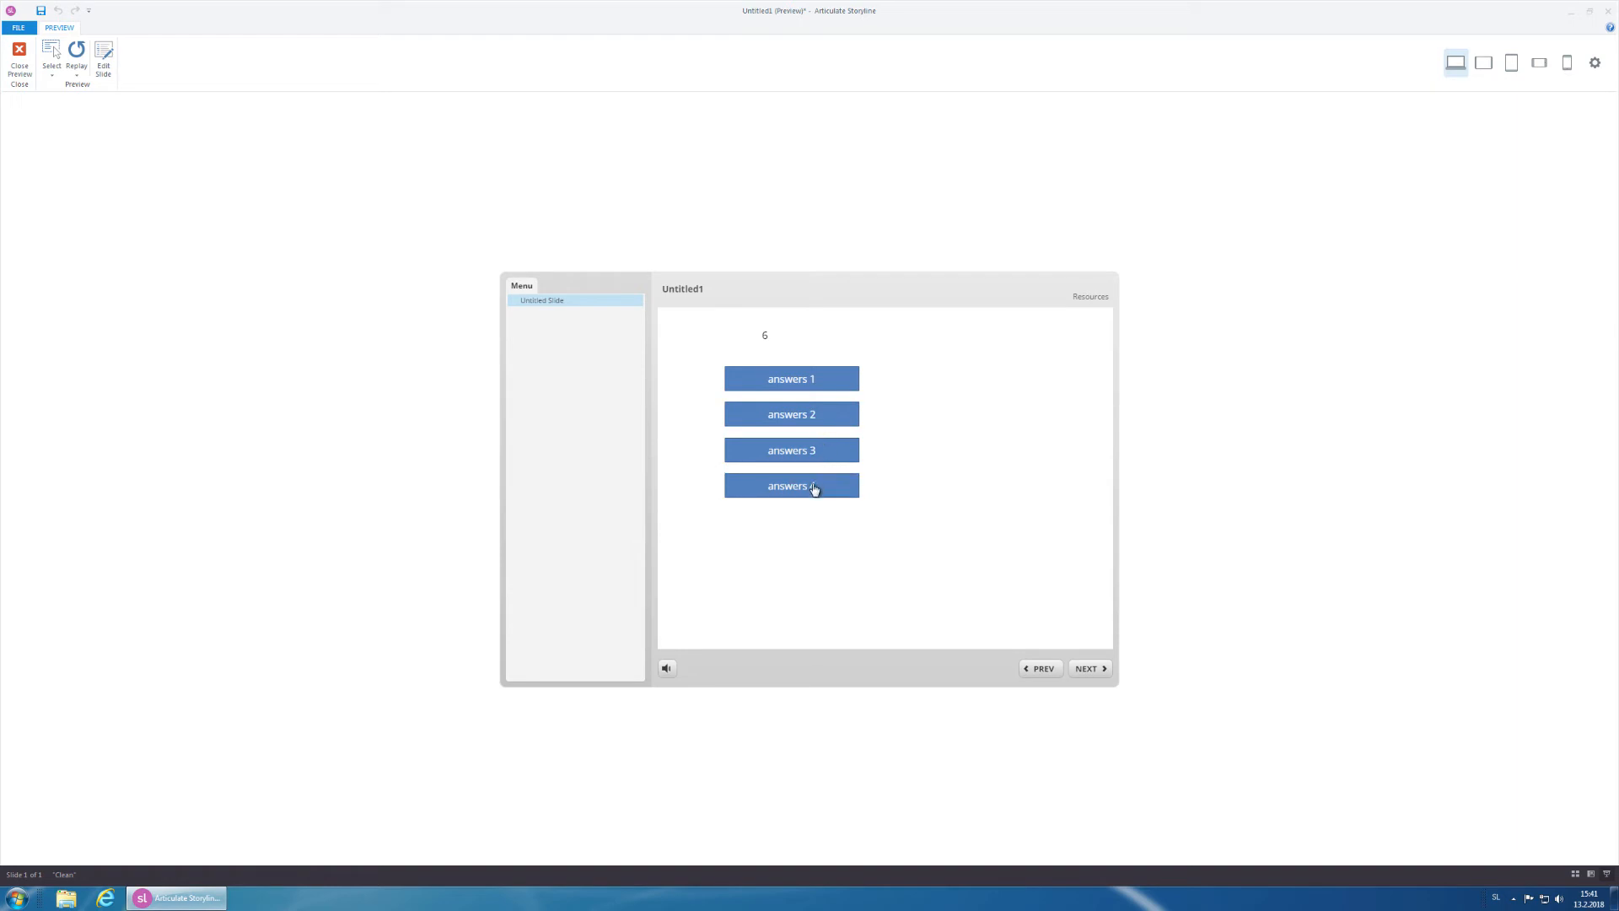
{"action": "left_click", "coordinate": [814, 487]}
{"action": "left_click", "coordinate": [815, 489]}
{"action": "left_click", "coordinate": [814, 488]}
{"action": "left_click", "coordinate": [813, 455]}
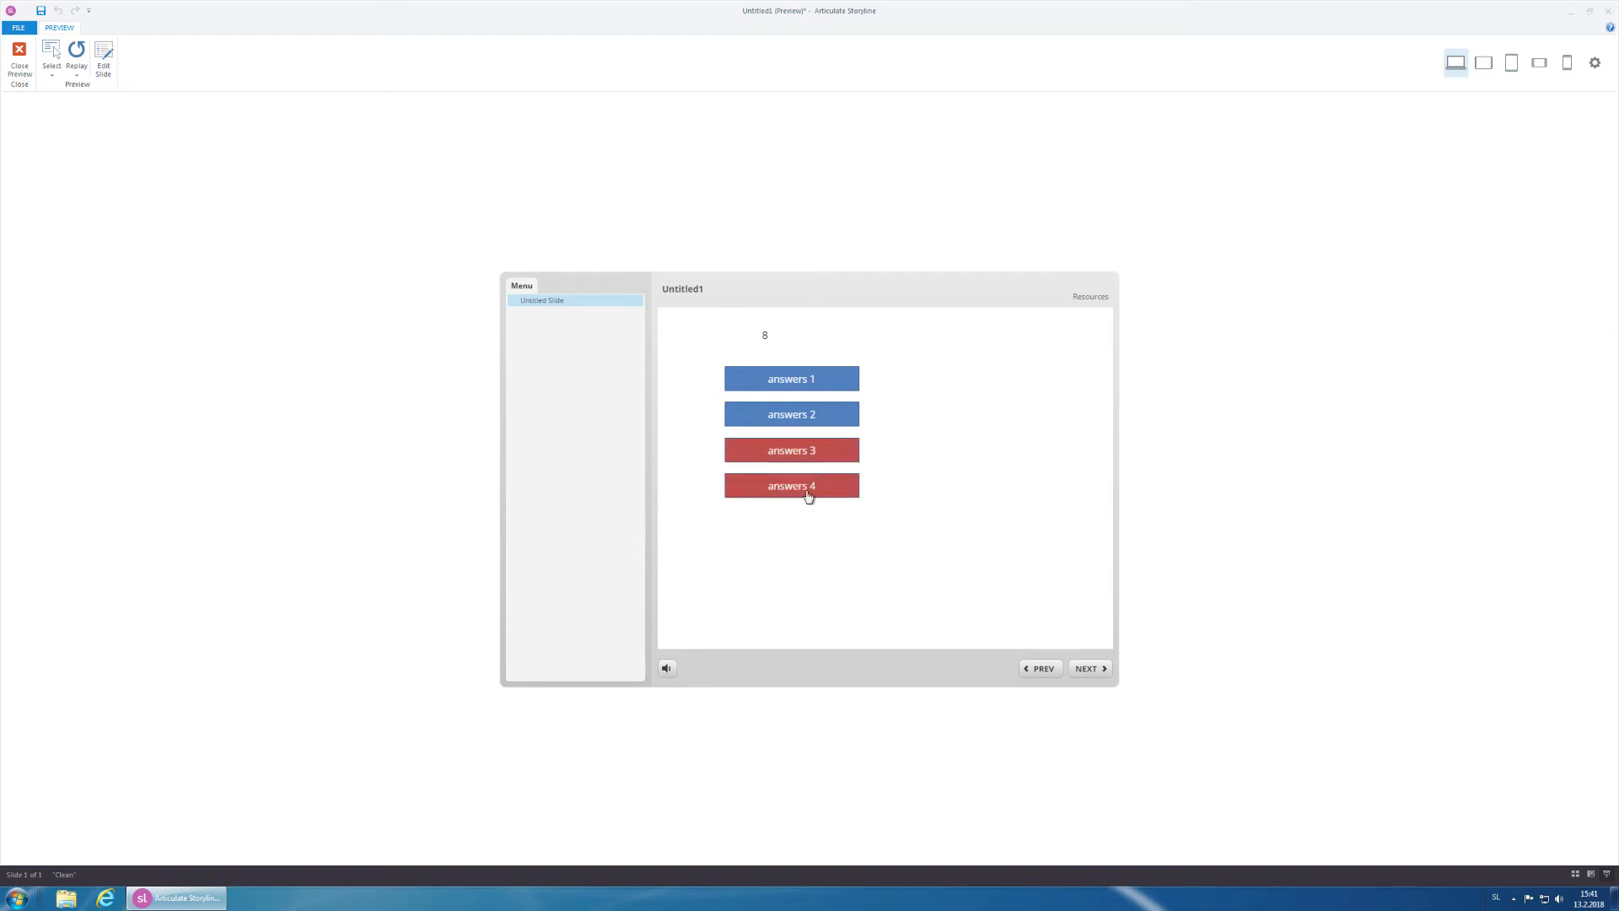
{"action": "left_click", "coordinate": [808, 489]}
{"action": "left_click", "coordinate": [813, 417]}
{"action": "left_click", "coordinate": [812, 453]}
{"action": "left_click", "coordinate": [811, 482]}
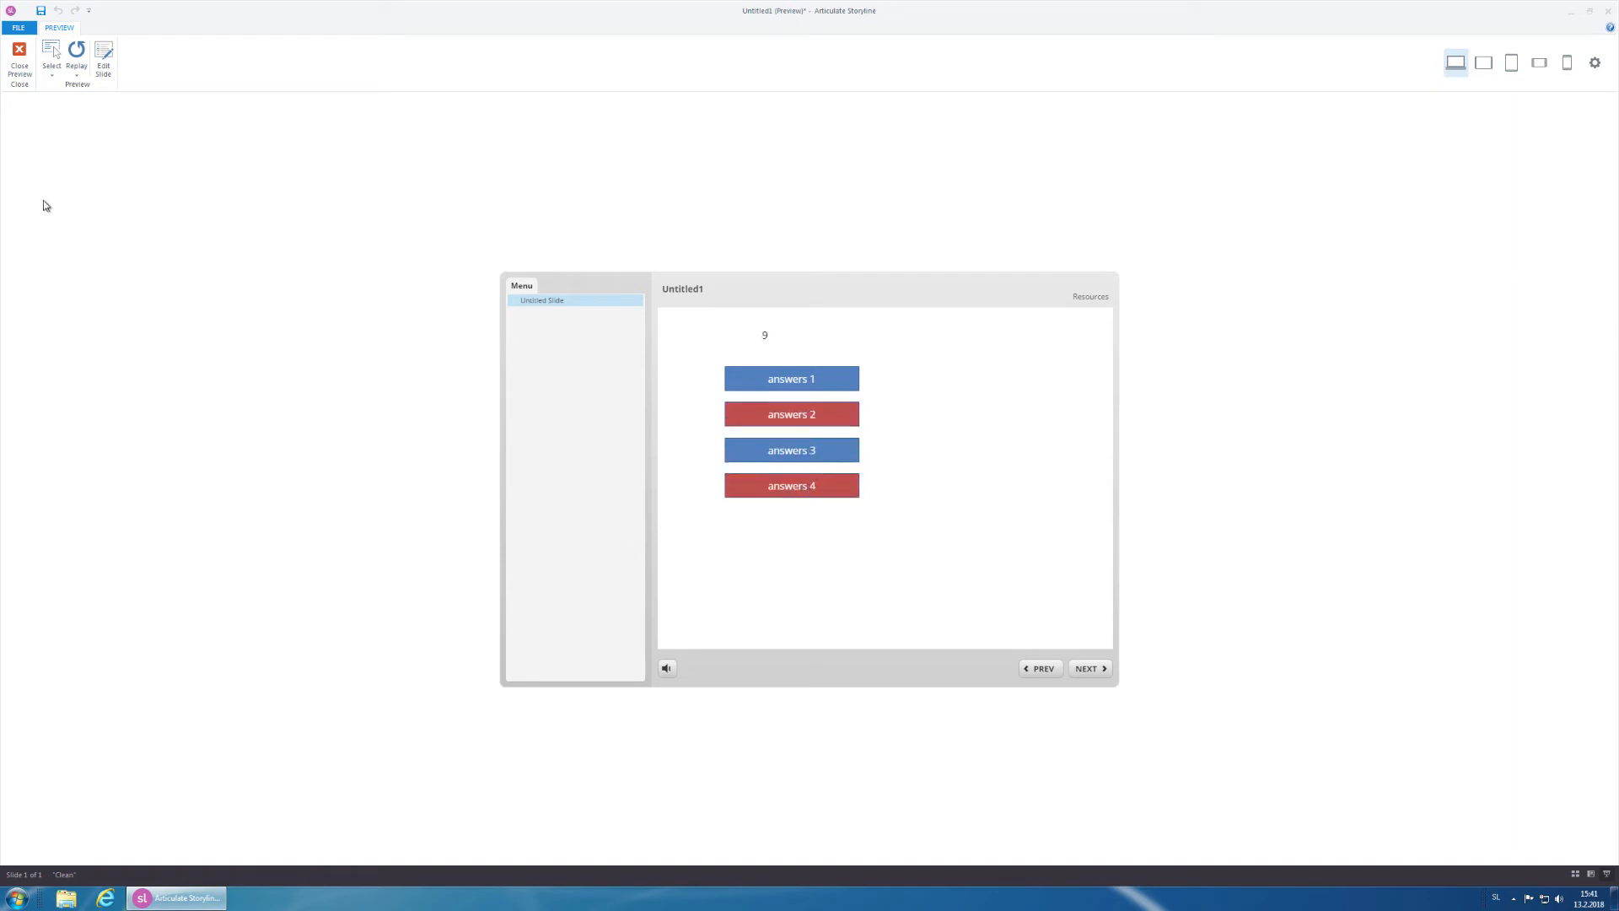
{"action": "left_click", "coordinate": [20, 58]}
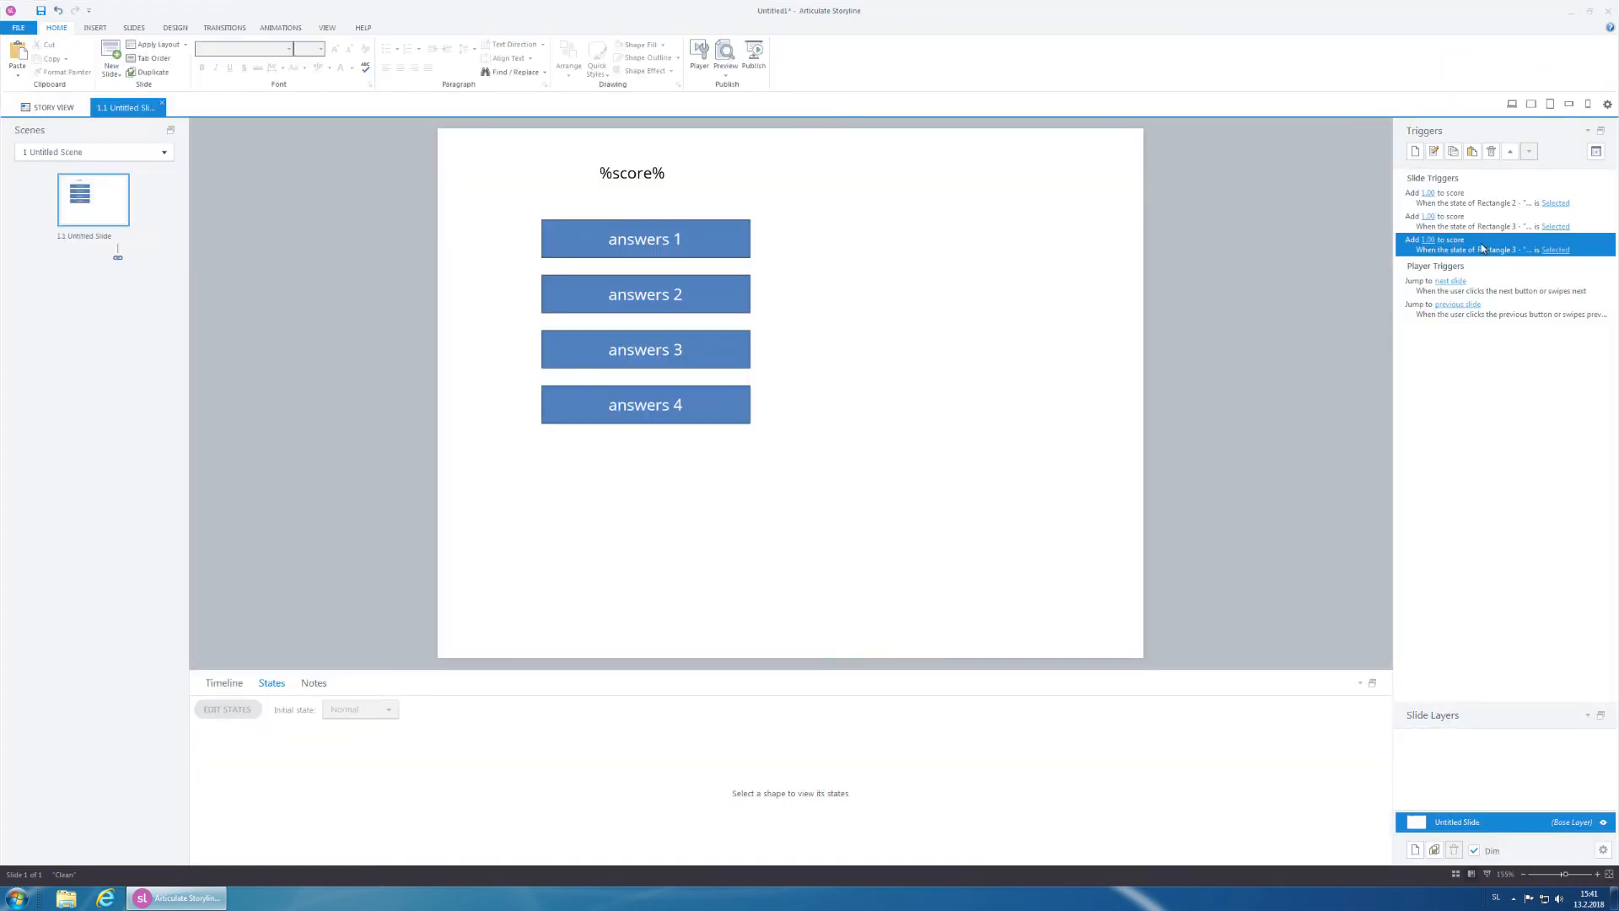
Step: Change the third add-to-score trigger so that it watches Rectangle 4
{"action": "double_click", "coordinate": [1482, 248]}
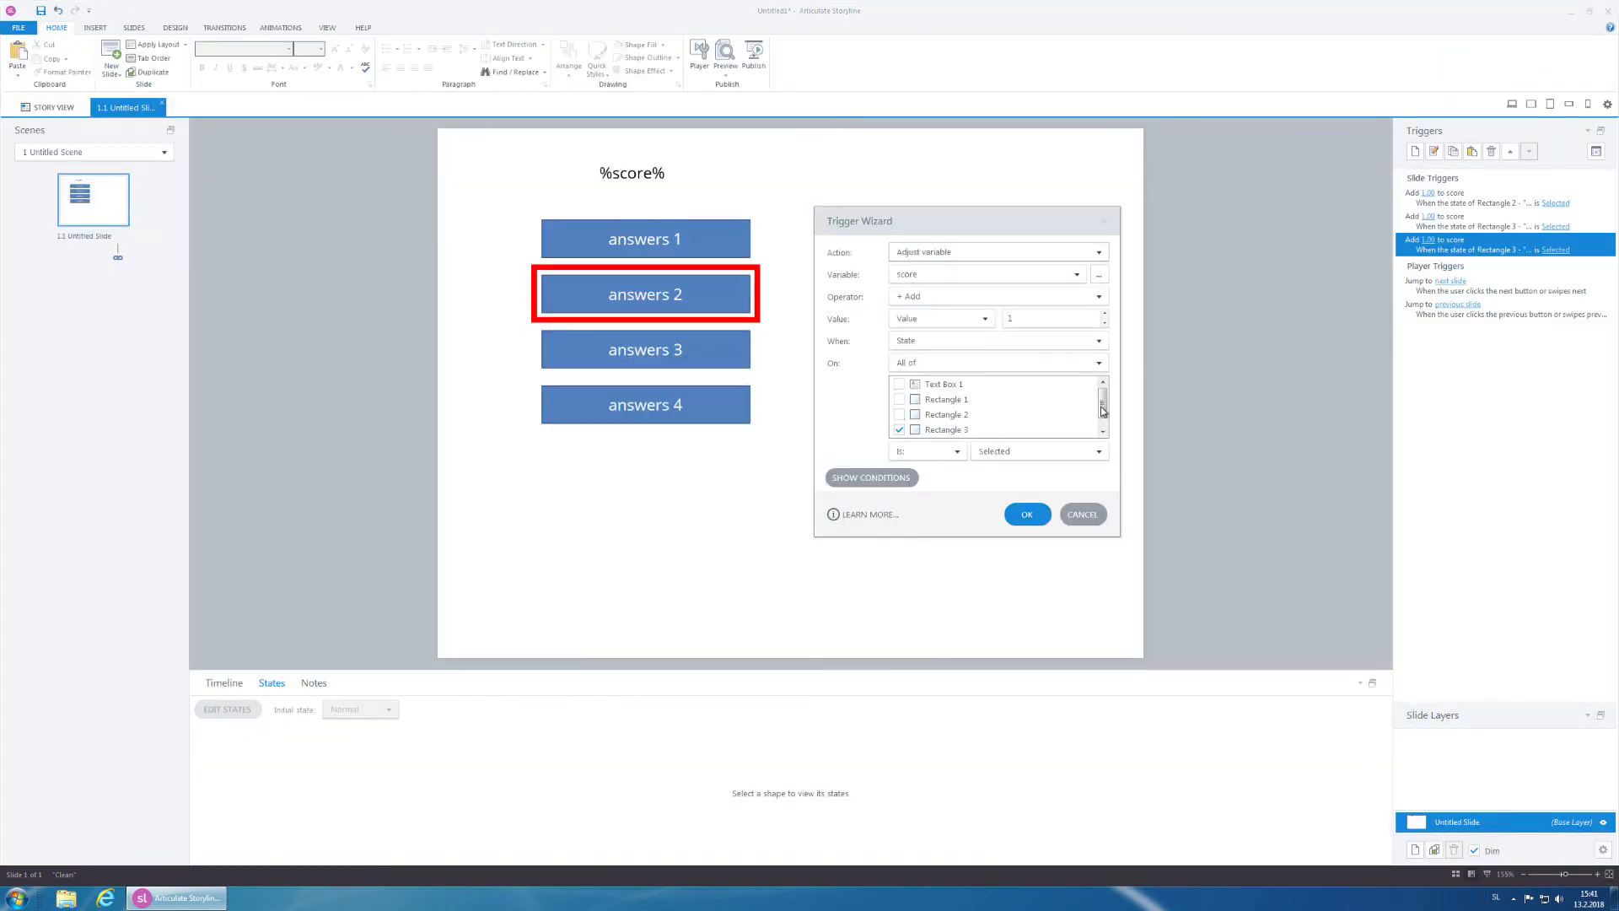
{"action": "left_click", "coordinate": [899, 414]}
{"action": "left_click", "coordinate": [899, 429]}
{"action": "left_click", "coordinate": [1027, 514]}
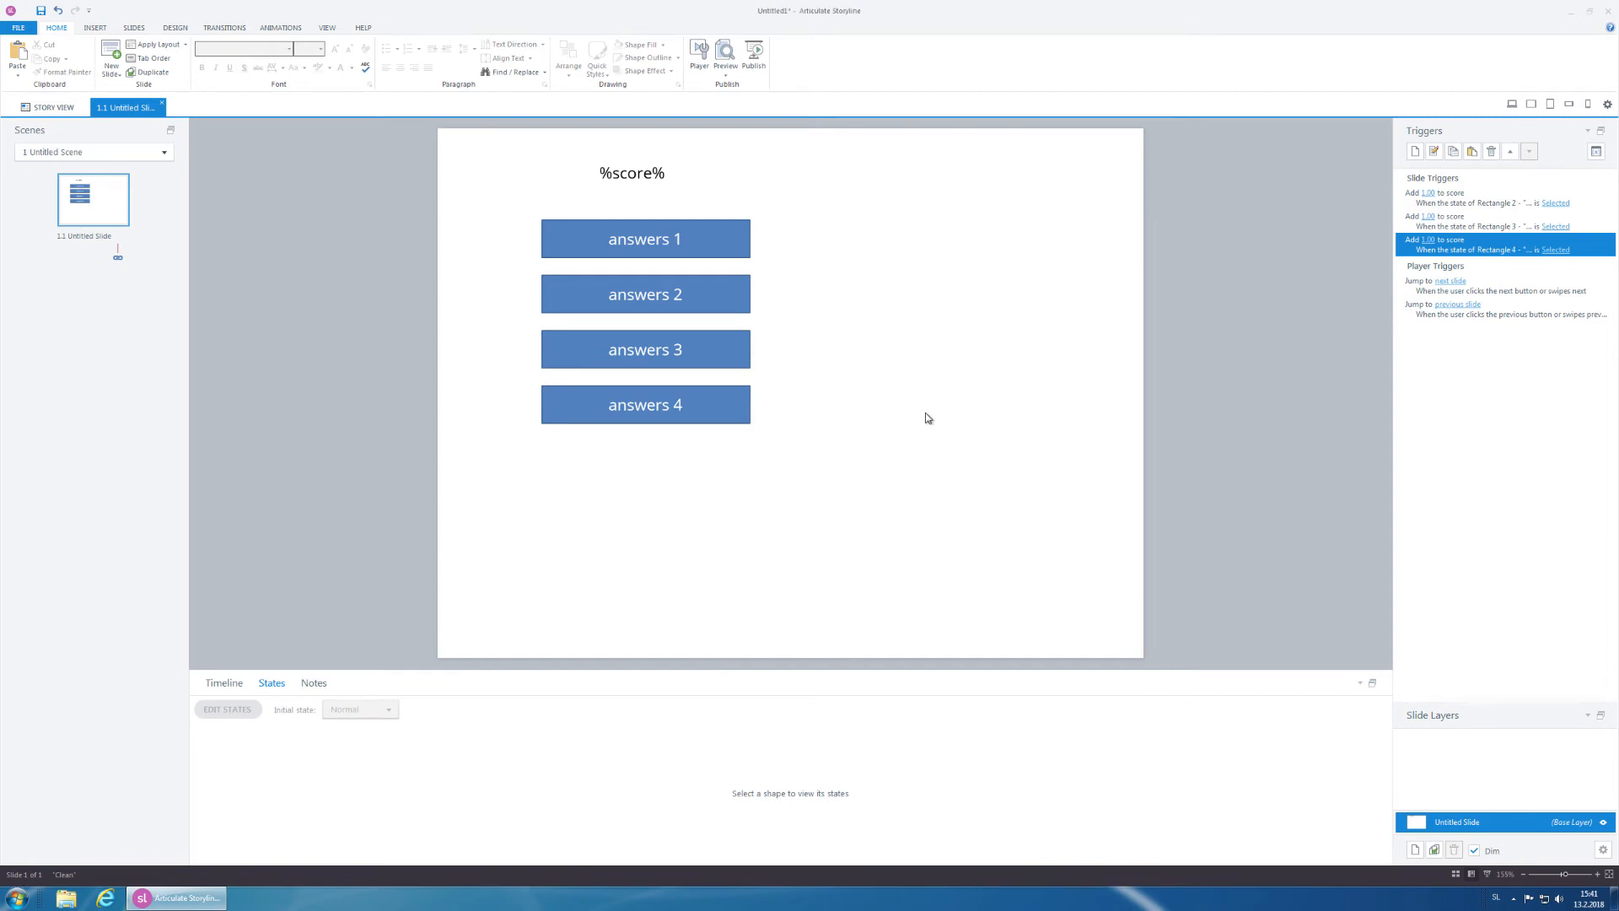
{"action": "left_click", "coordinate": [722, 282]}
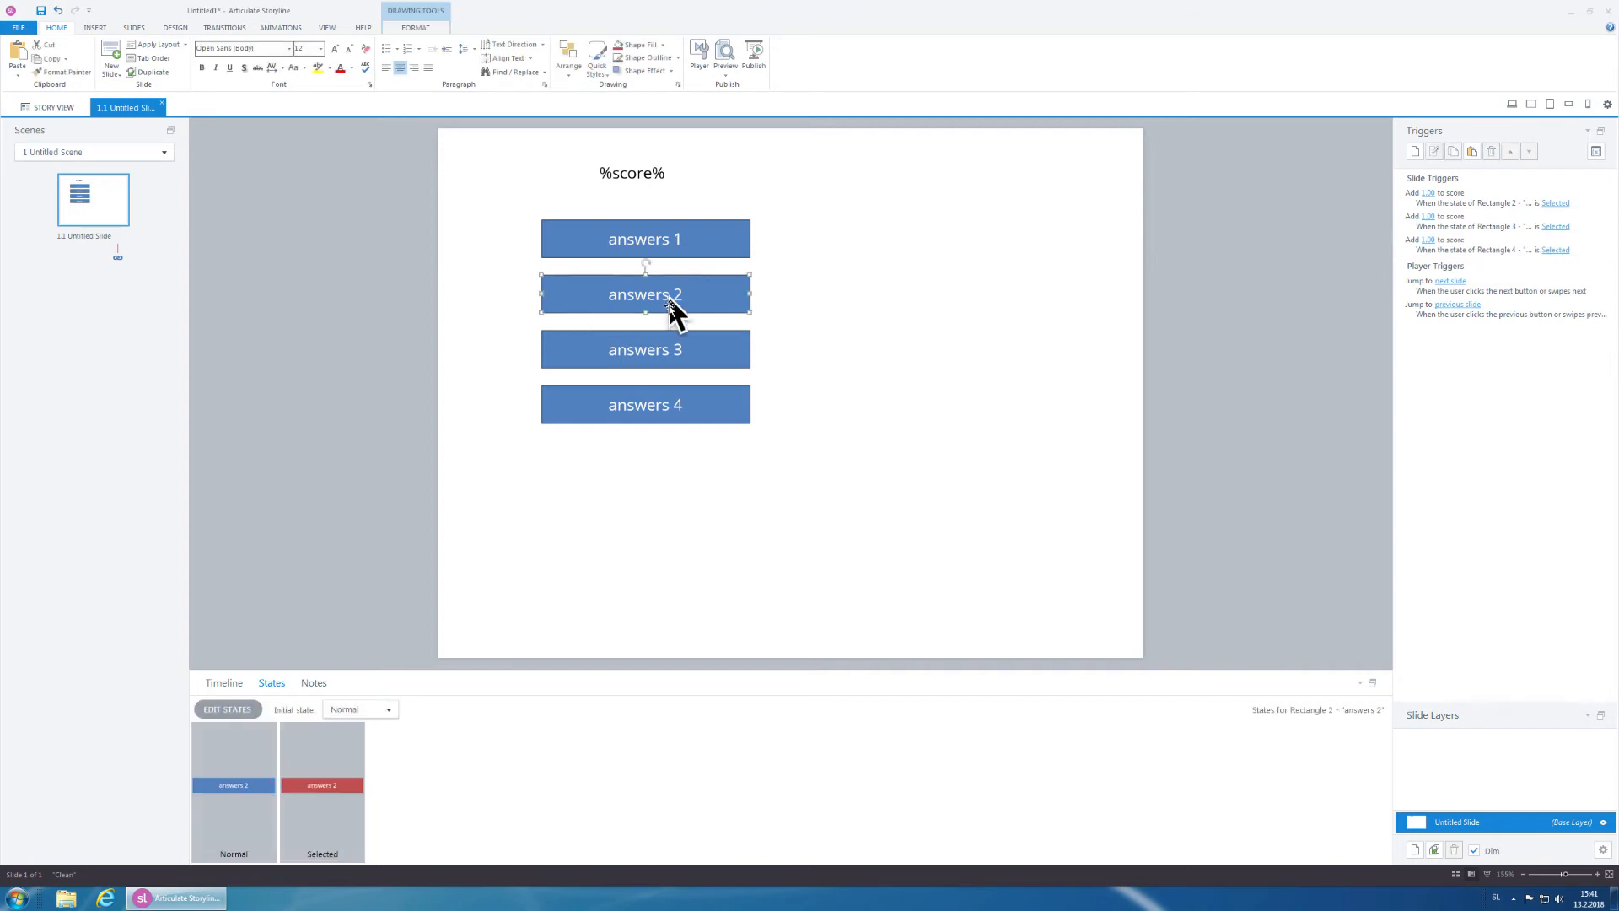
{"action": "left_click", "coordinate": [660, 358]}
{"action": "left_click", "coordinate": [656, 397]}
{"action": "left_click", "coordinate": [817, 362]}
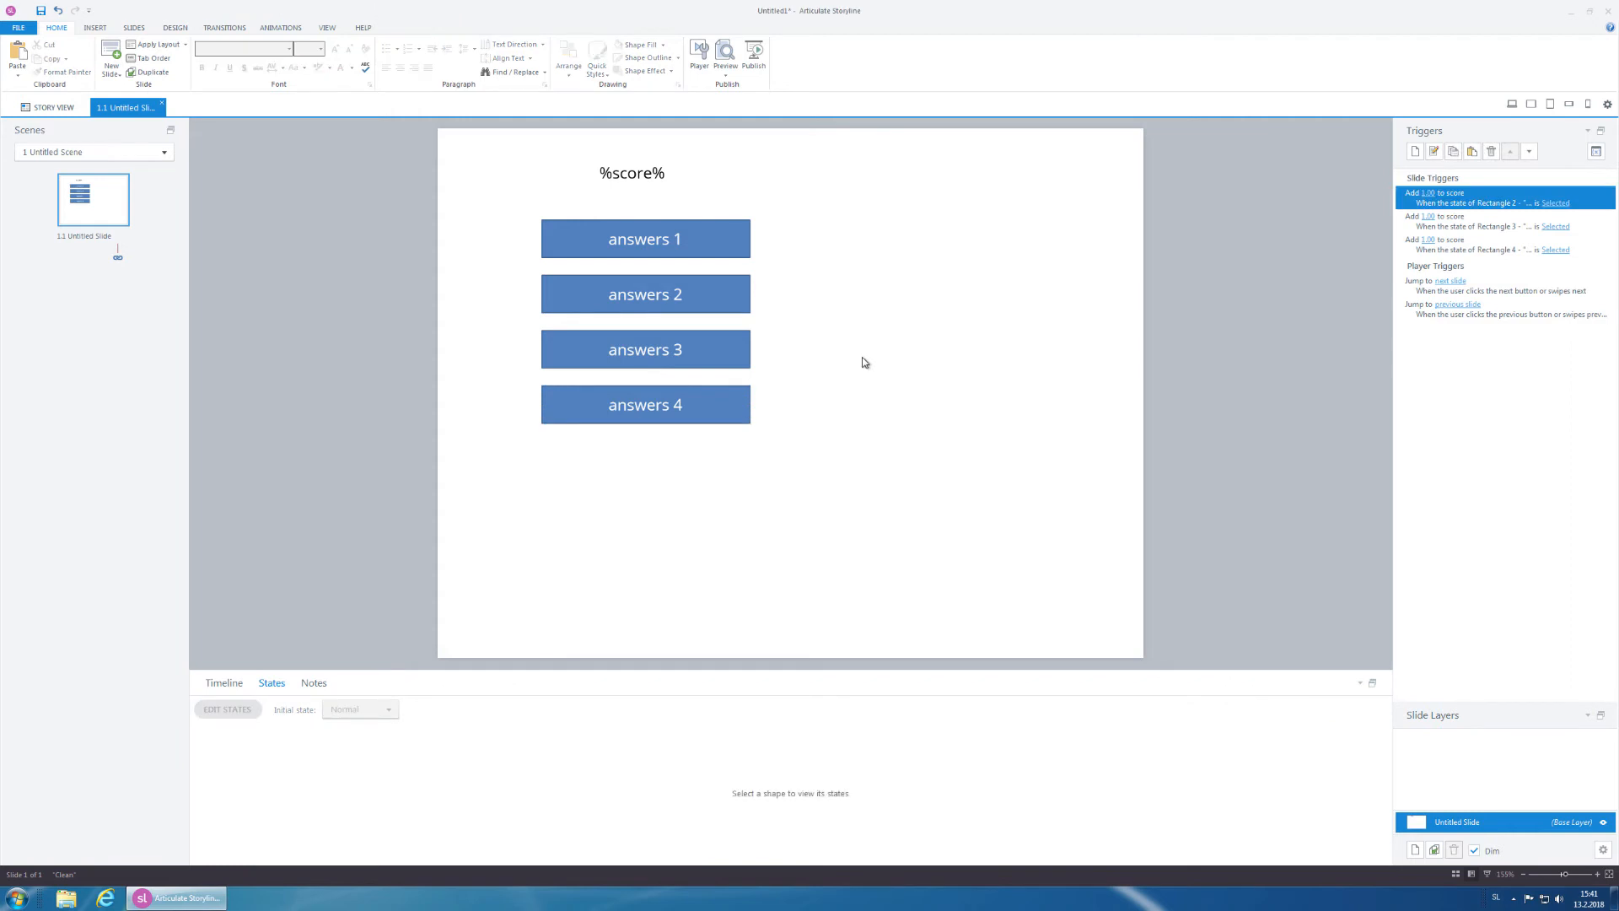
Step: Duplicate the Rectangle 4 score trigger and make the copy watch Rectangle 2
{"action": "left_click", "coordinate": [1488, 245]}
{"action": "left_click", "coordinate": [1452, 151]}
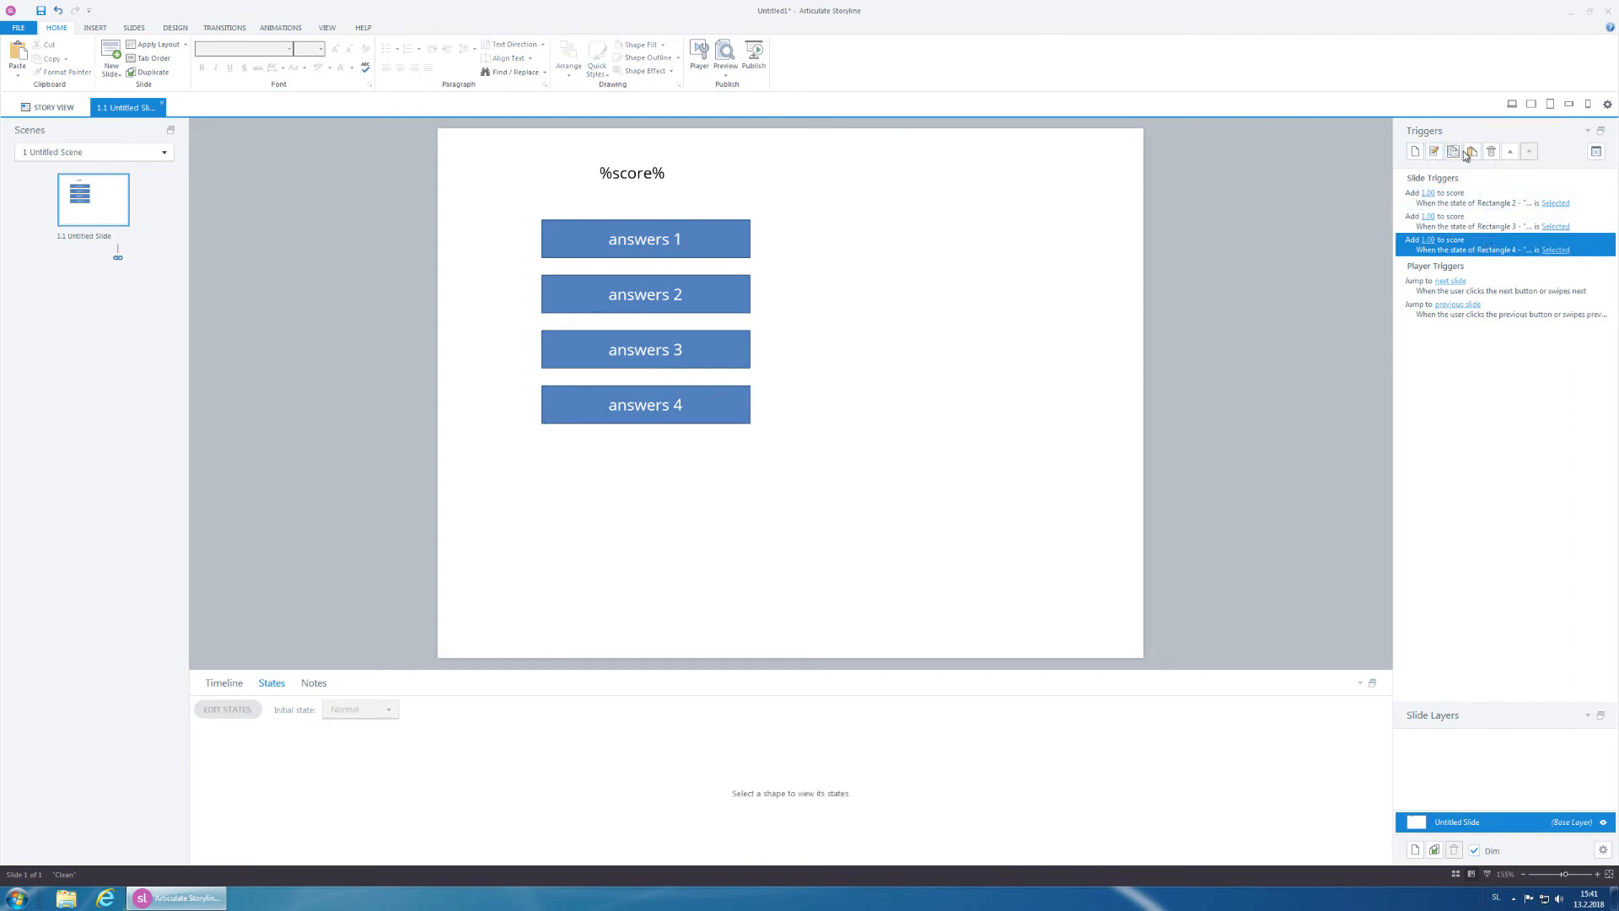
{"action": "left_click", "coordinate": [1472, 151]}
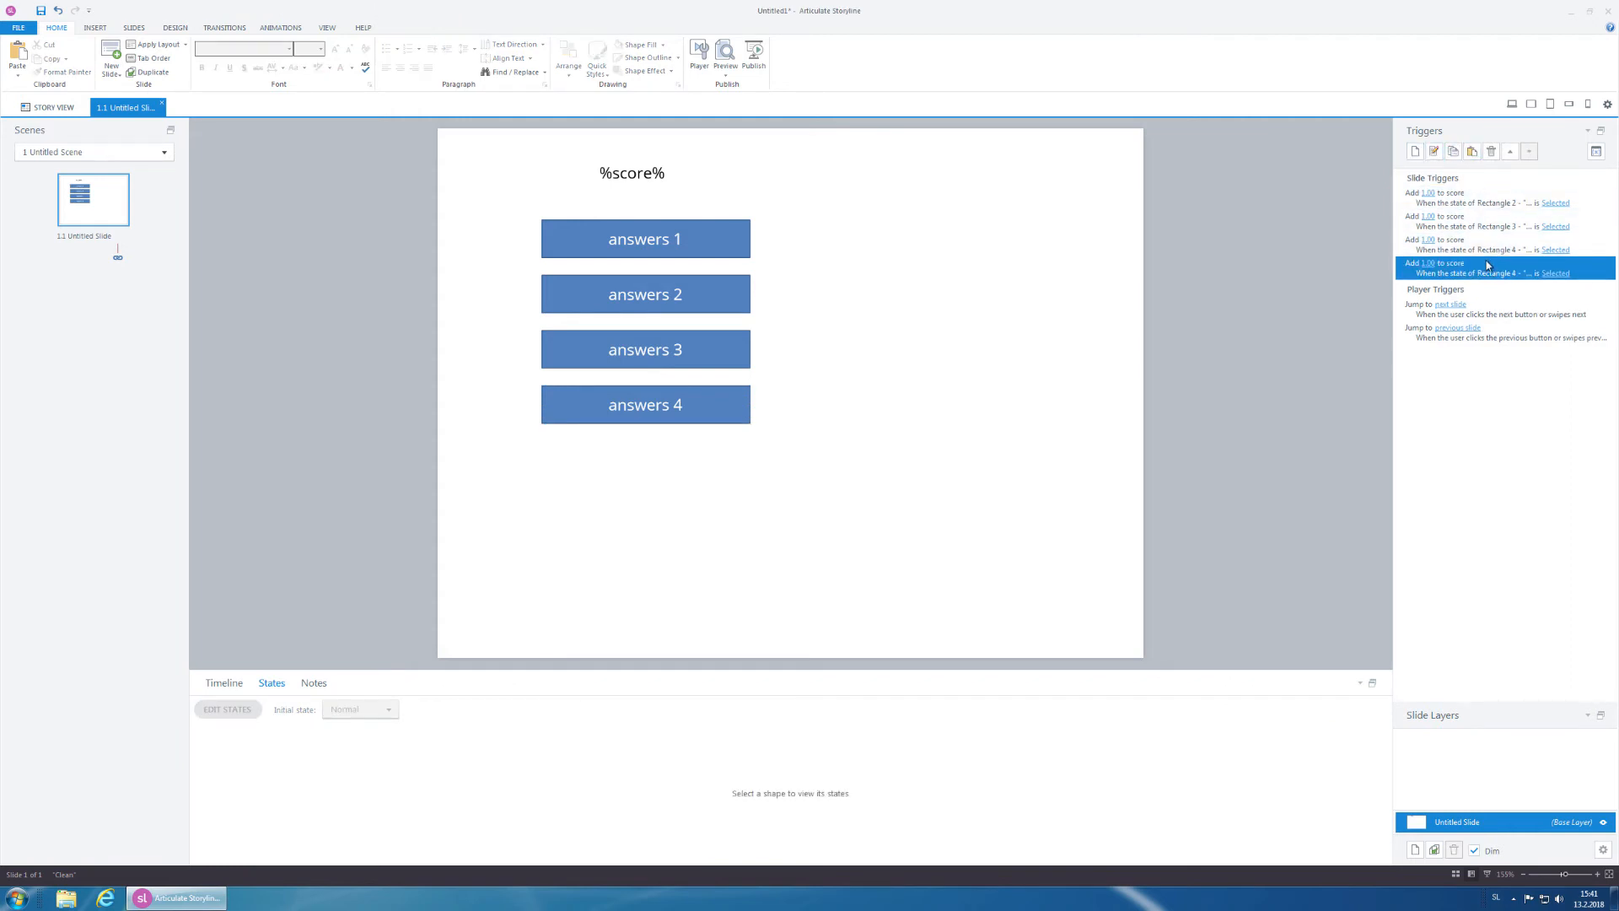
{"action": "double_click", "coordinate": [1488, 266]}
{"action": "left_click_drag", "start_coordinate": [1103, 403], "coordinate": [1104, 424]}
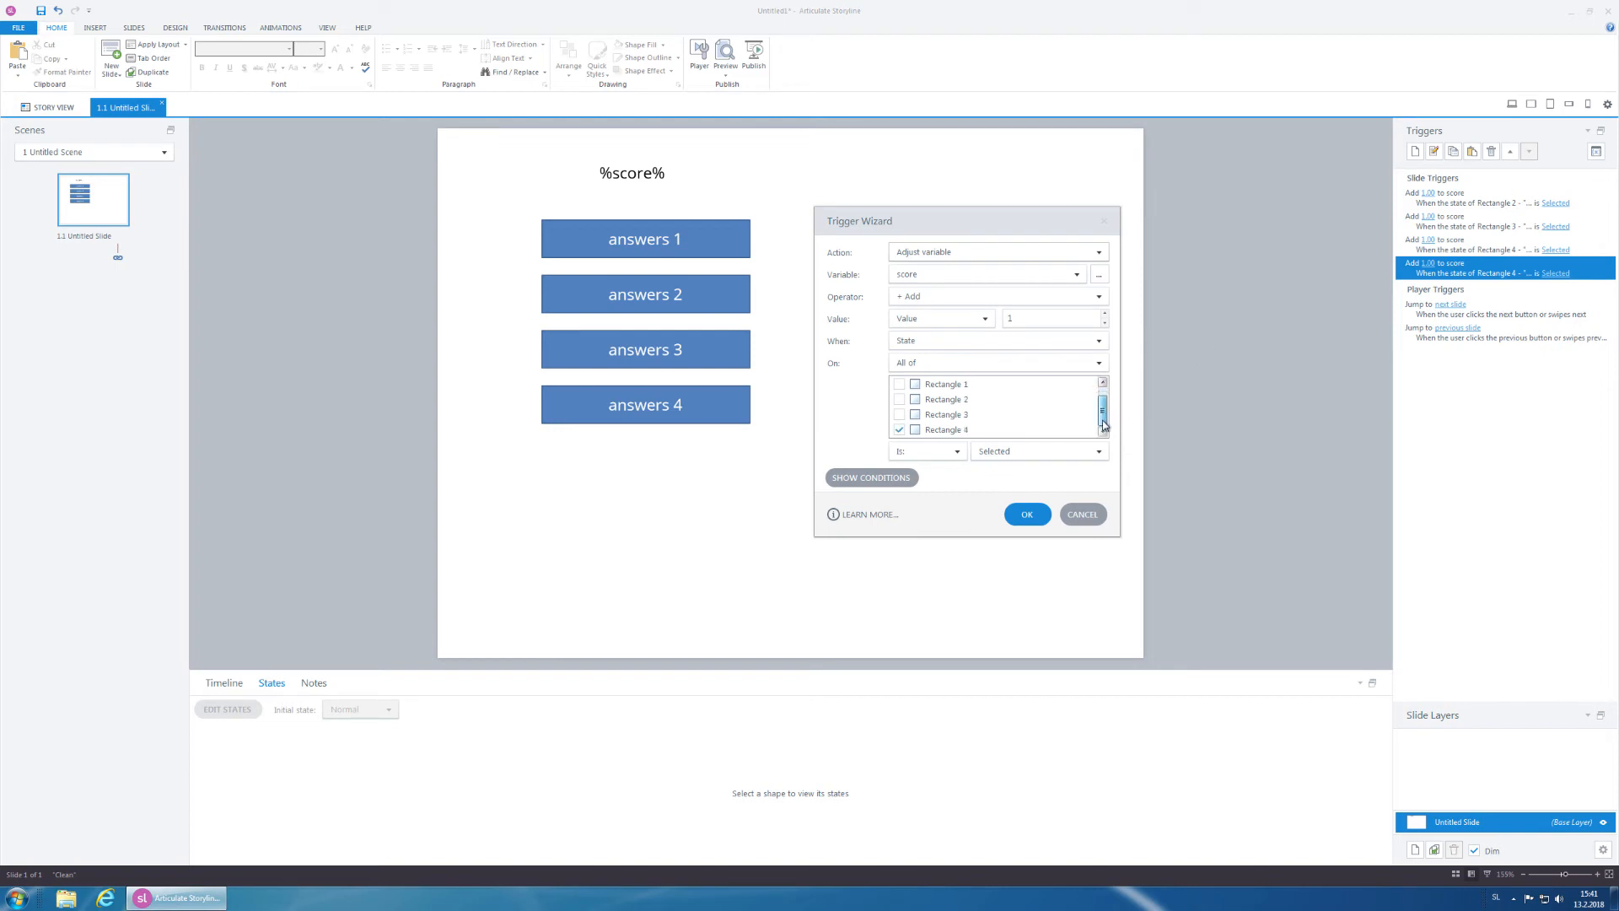
{"action": "left_click", "coordinate": [899, 429]}
{"action": "left_click", "coordinate": [900, 400]}
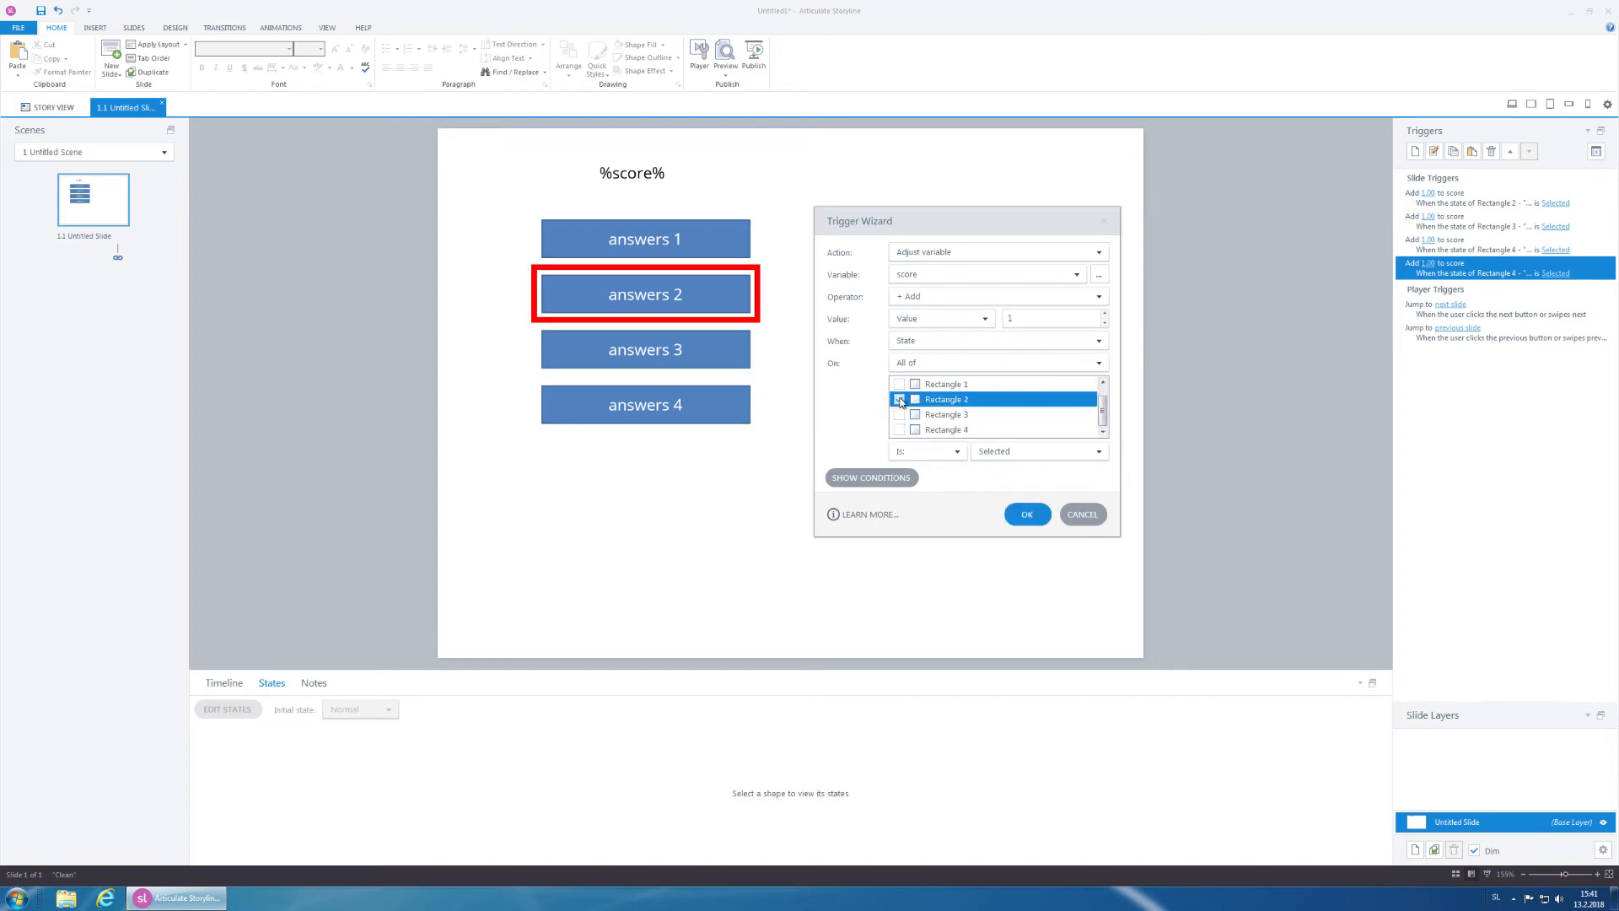
Step: Make the copied trigger subtract 1 from score when the state of Rectangle 2 is Normal, and save it
{"action": "left_click", "coordinate": [946, 297]}
{"action": "left_click", "coordinate": [937, 328]}
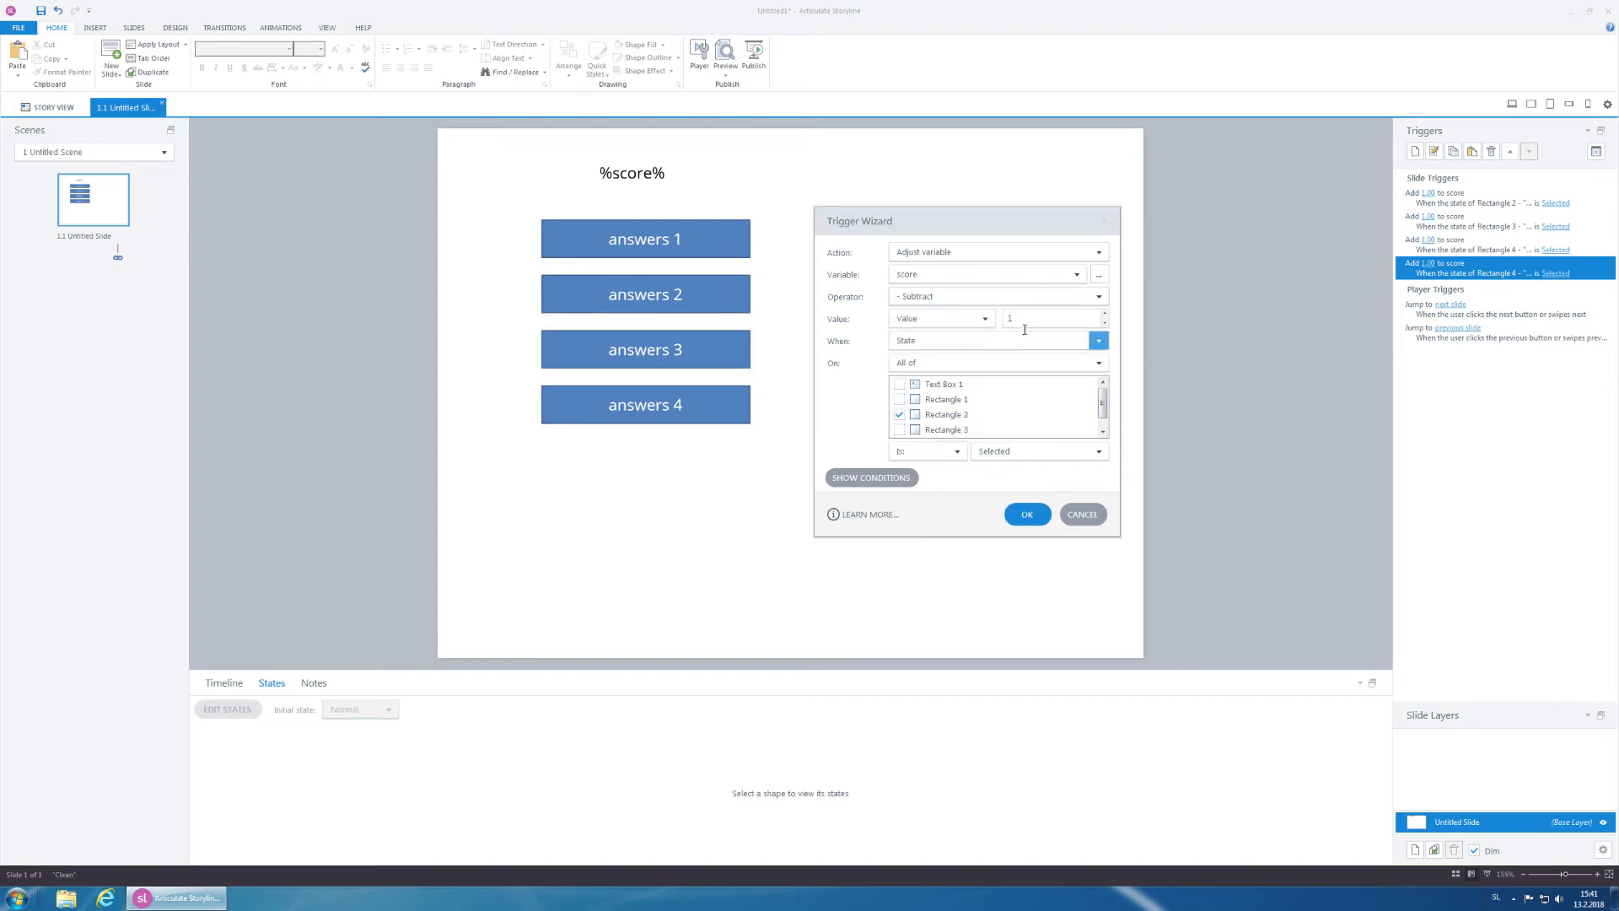
{"action": "left_click", "coordinate": [995, 452]}
{"action": "left_click", "coordinate": [1008, 483]}
{"action": "left_click", "coordinate": [1027, 514]}
Step: Duplicate the subtract trigger twice and make the first copy watch Rectangle 3 instead of Rectangle 2
{"action": "left_click", "coordinate": [1455, 155]}
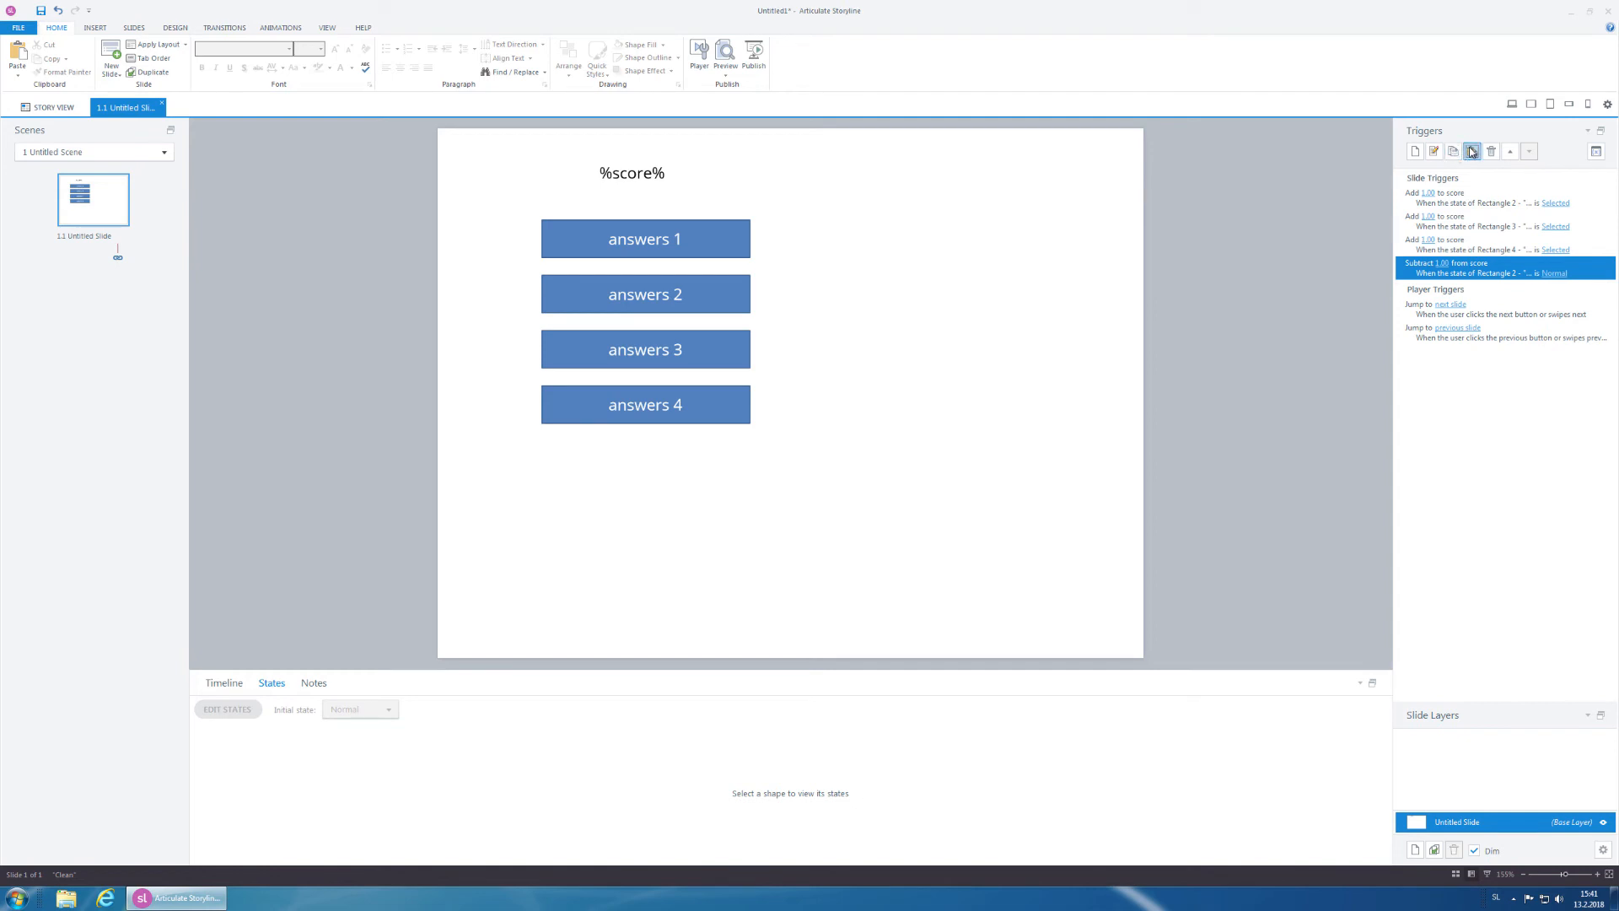
{"action": "left_click", "coordinate": [1472, 154]}
{"action": "left_click", "coordinate": [1472, 153]}
{"action": "left_click", "coordinate": [1491, 291]}
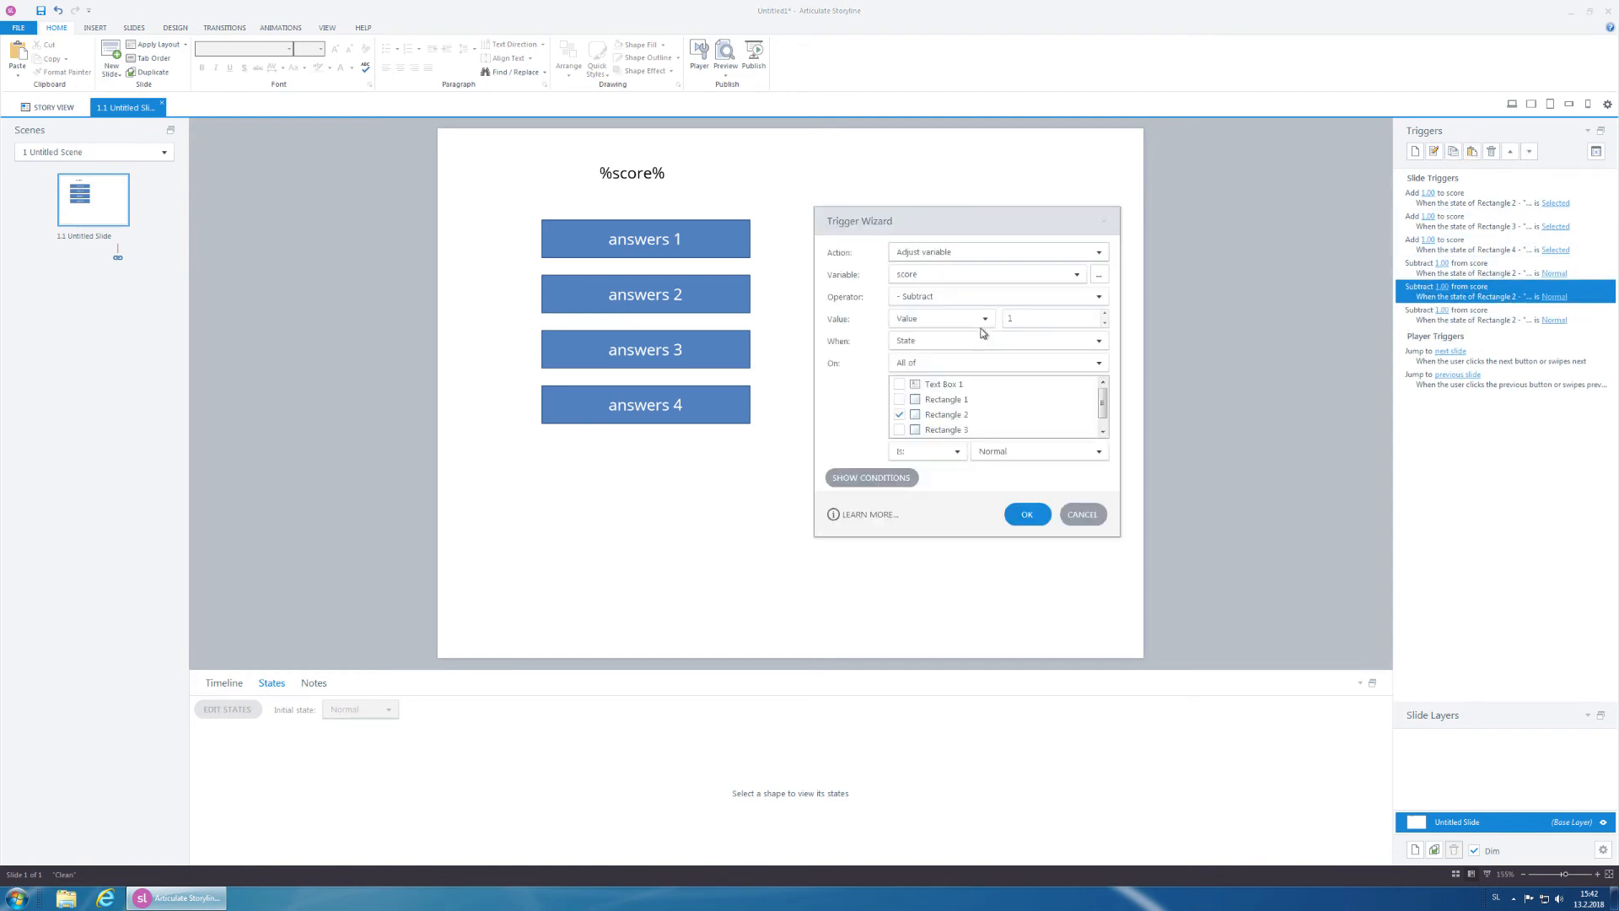
{"action": "left_click", "coordinate": [899, 414]}
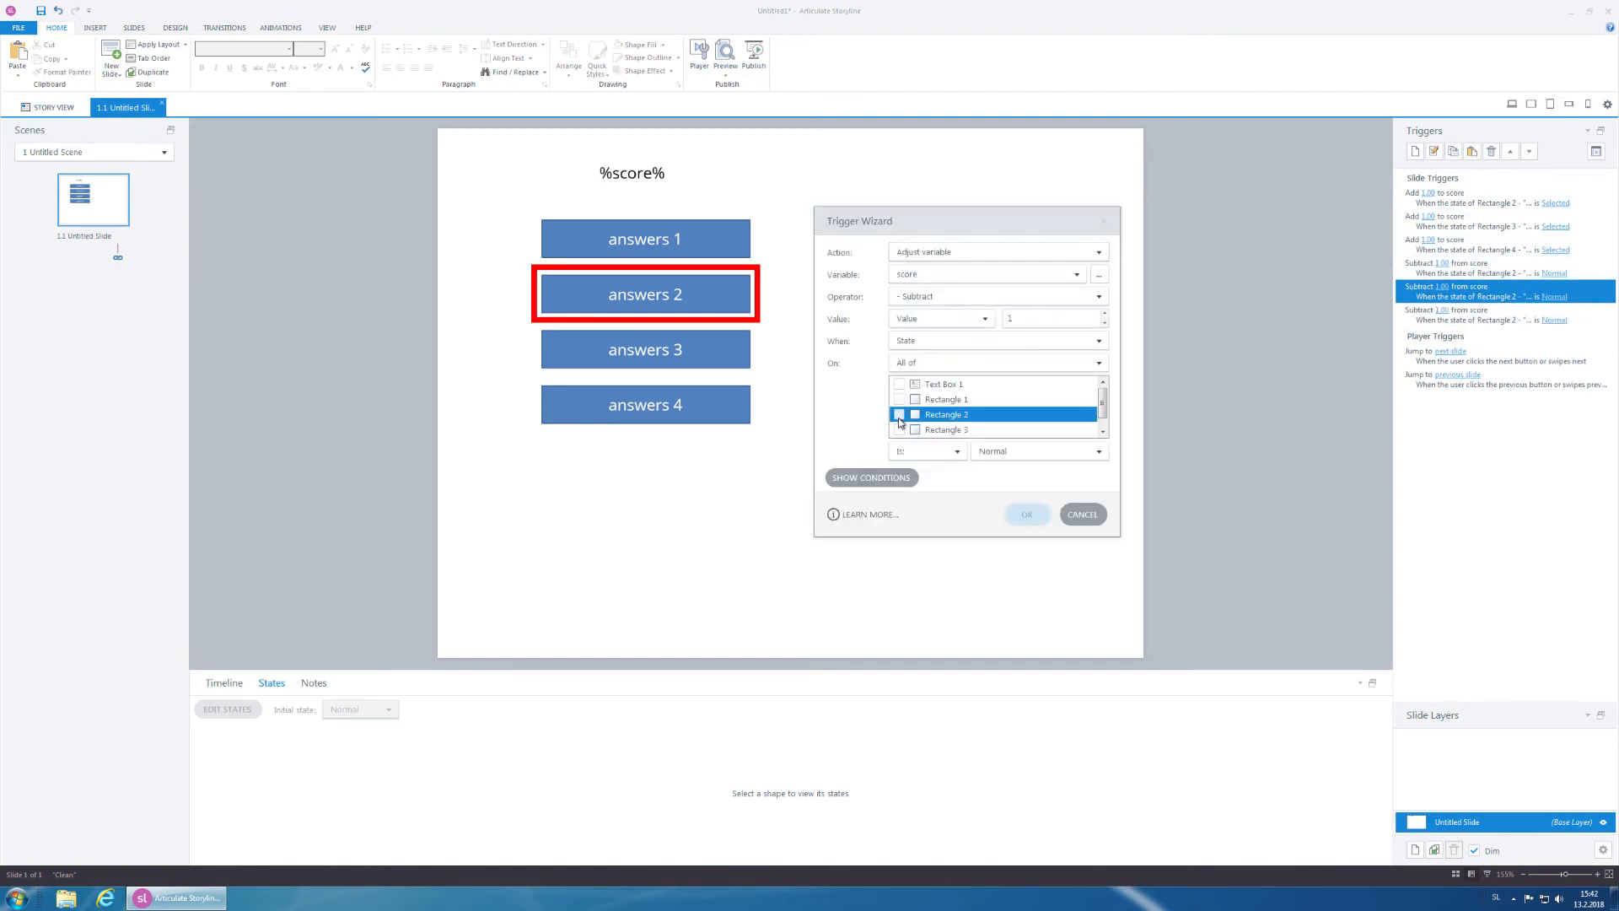
{"action": "left_click", "coordinate": [899, 429]}
{"action": "left_click", "coordinate": [1027, 514]}
Step: Make the last subtract trigger watch Rectangle 4 instead of Rectangle 2
{"action": "left_click", "coordinate": [1492, 312]}
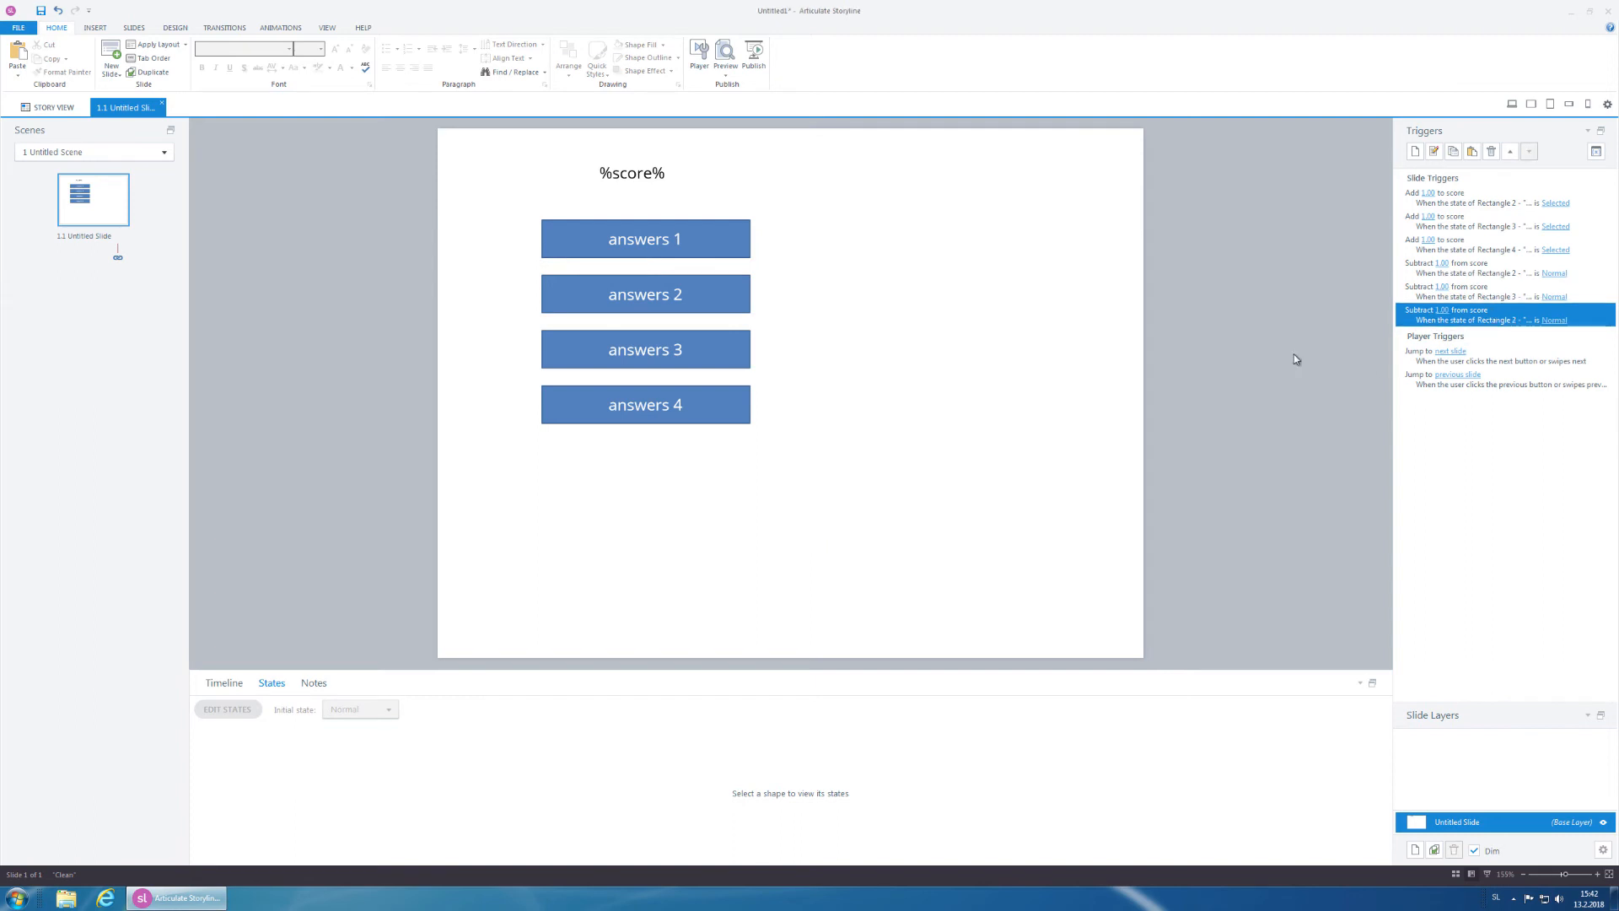
{"action": "left_click_drag", "start_coordinate": [1103, 407], "coordinate": [1103, 424]}
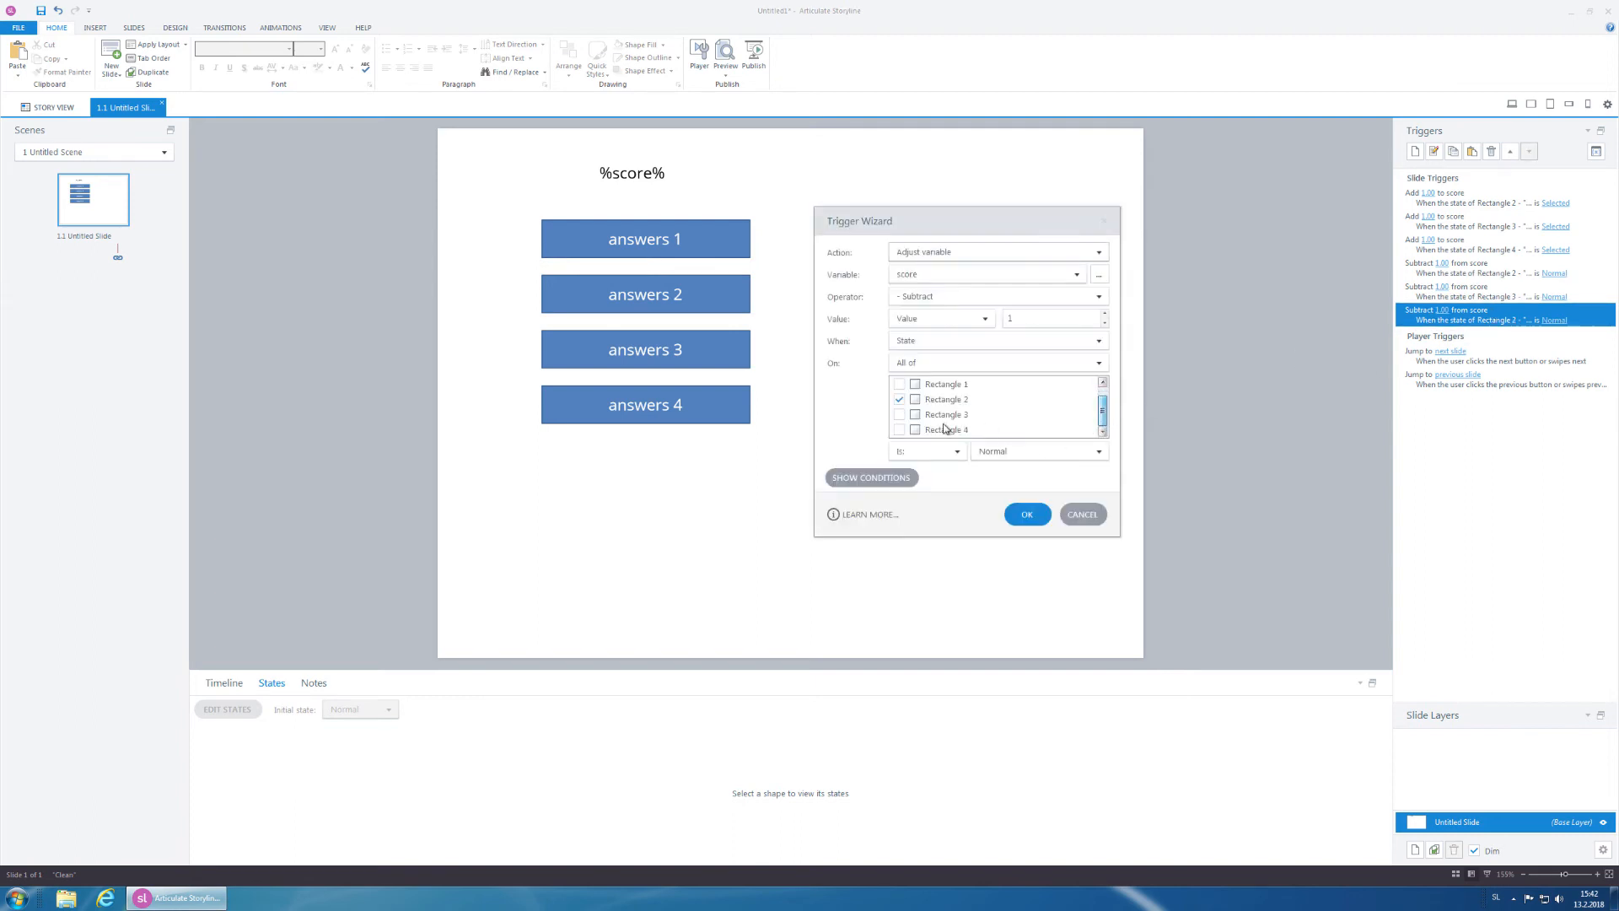
{"action": "left_click", "coordinate": [899, 399]}
{"action": "left_click", "coordinate": [899, 431]}
{"action": "left_click", "coordinate": [1027, 515]}
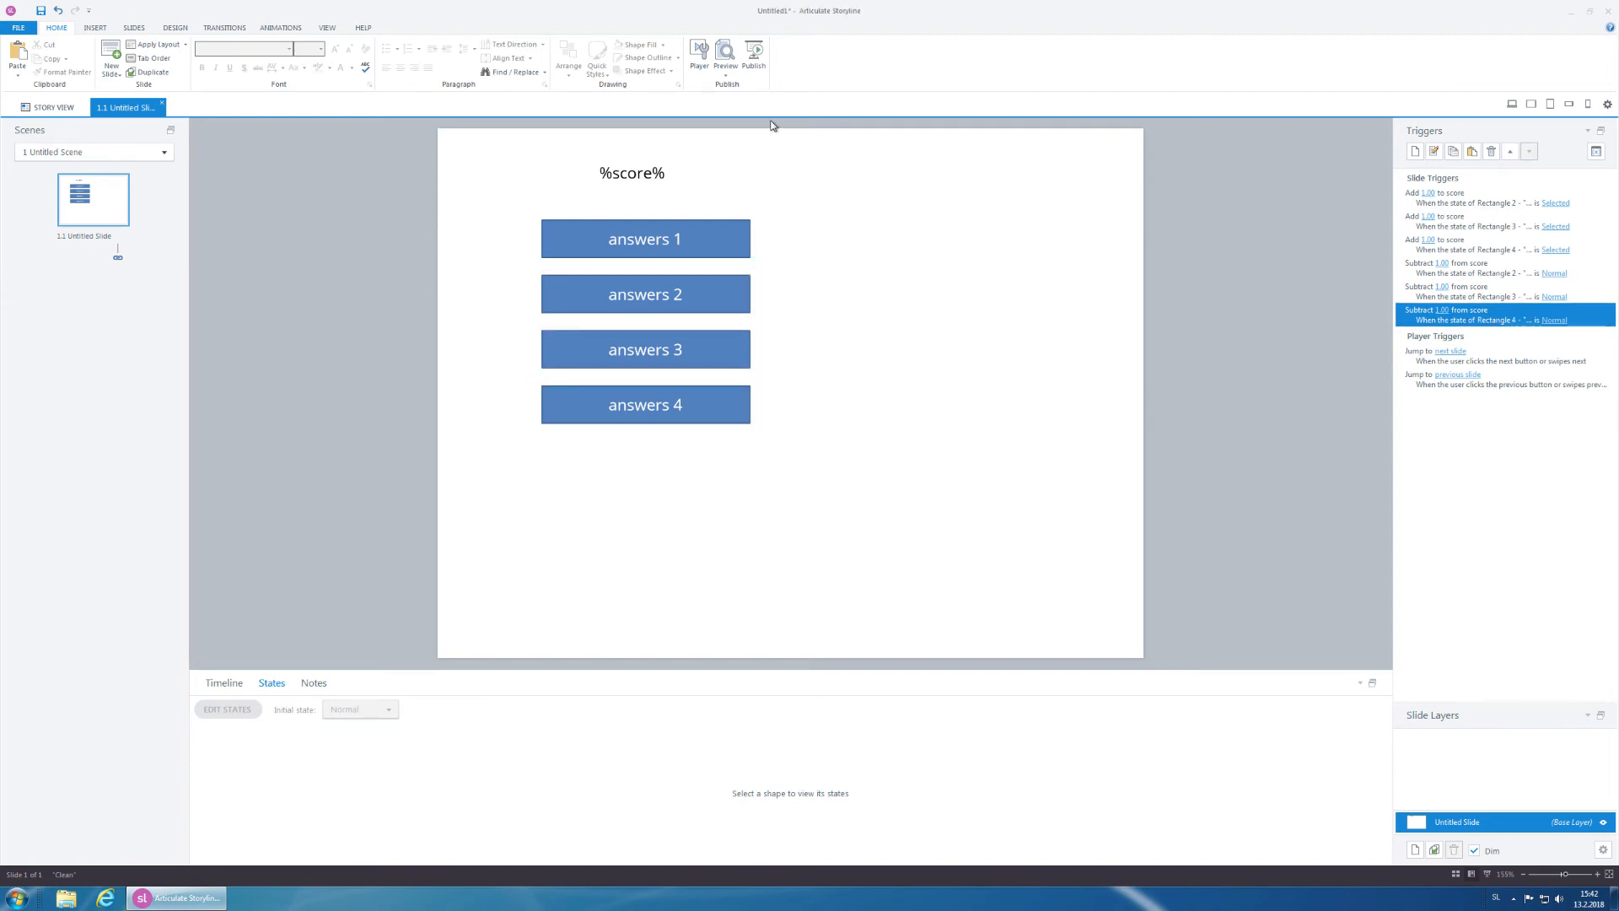
Step: Preview the slide to check the starting score, and close the preview
{"action": "left_click", "coordinate": [730, 77]}
{"action": "left_click", "coordinate": [741, 116]}
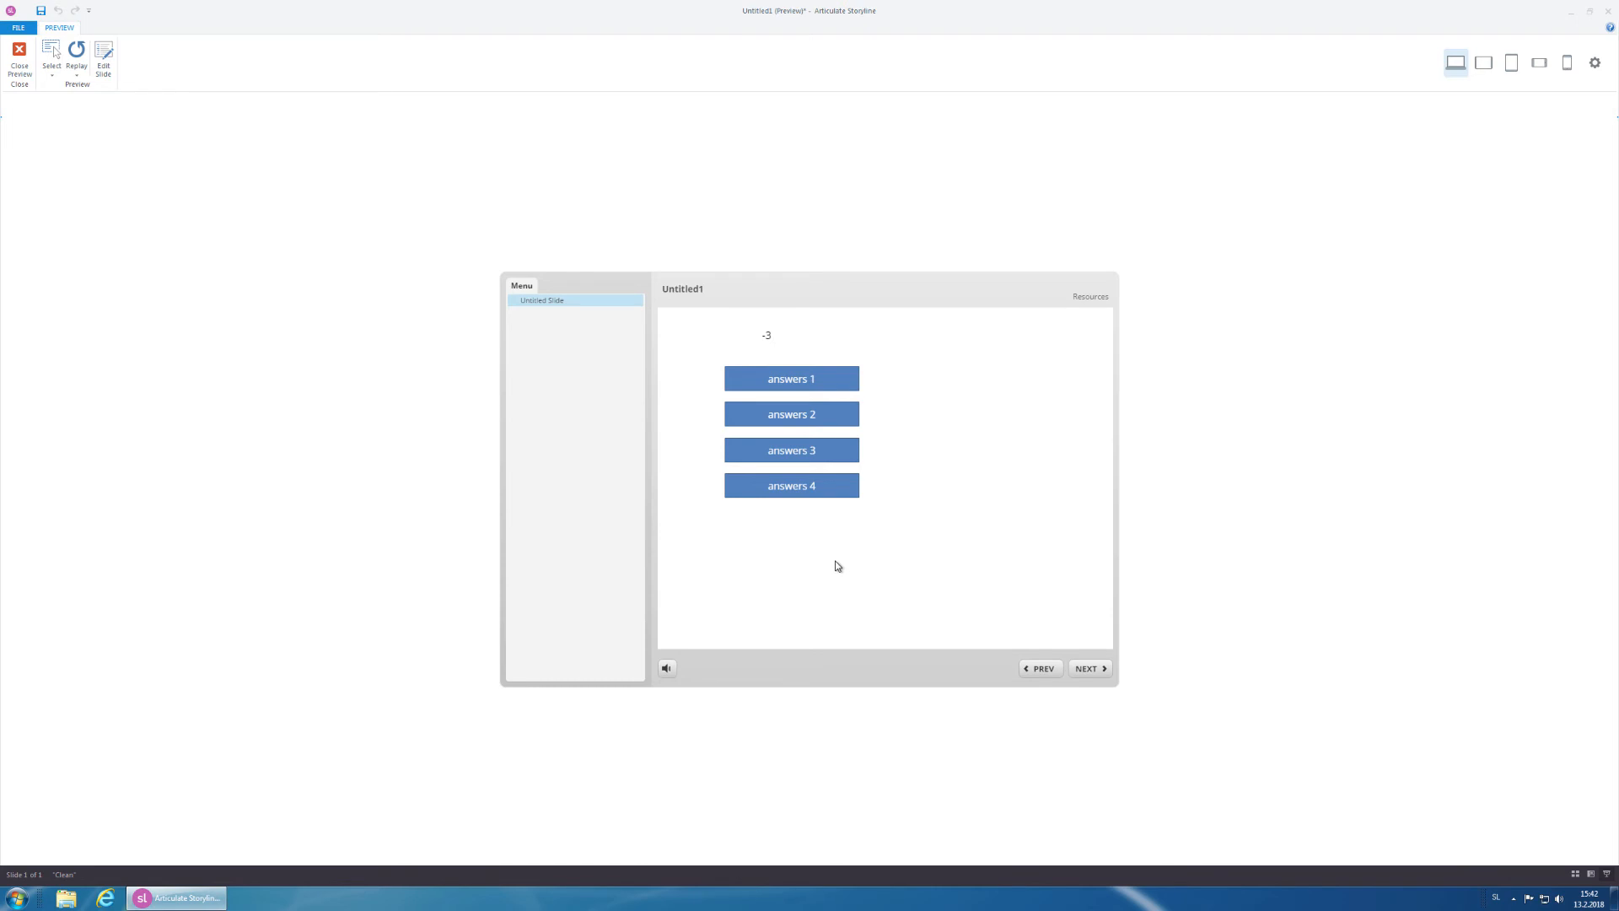
{"action": "left_click", "coordinate": [19, 55]}
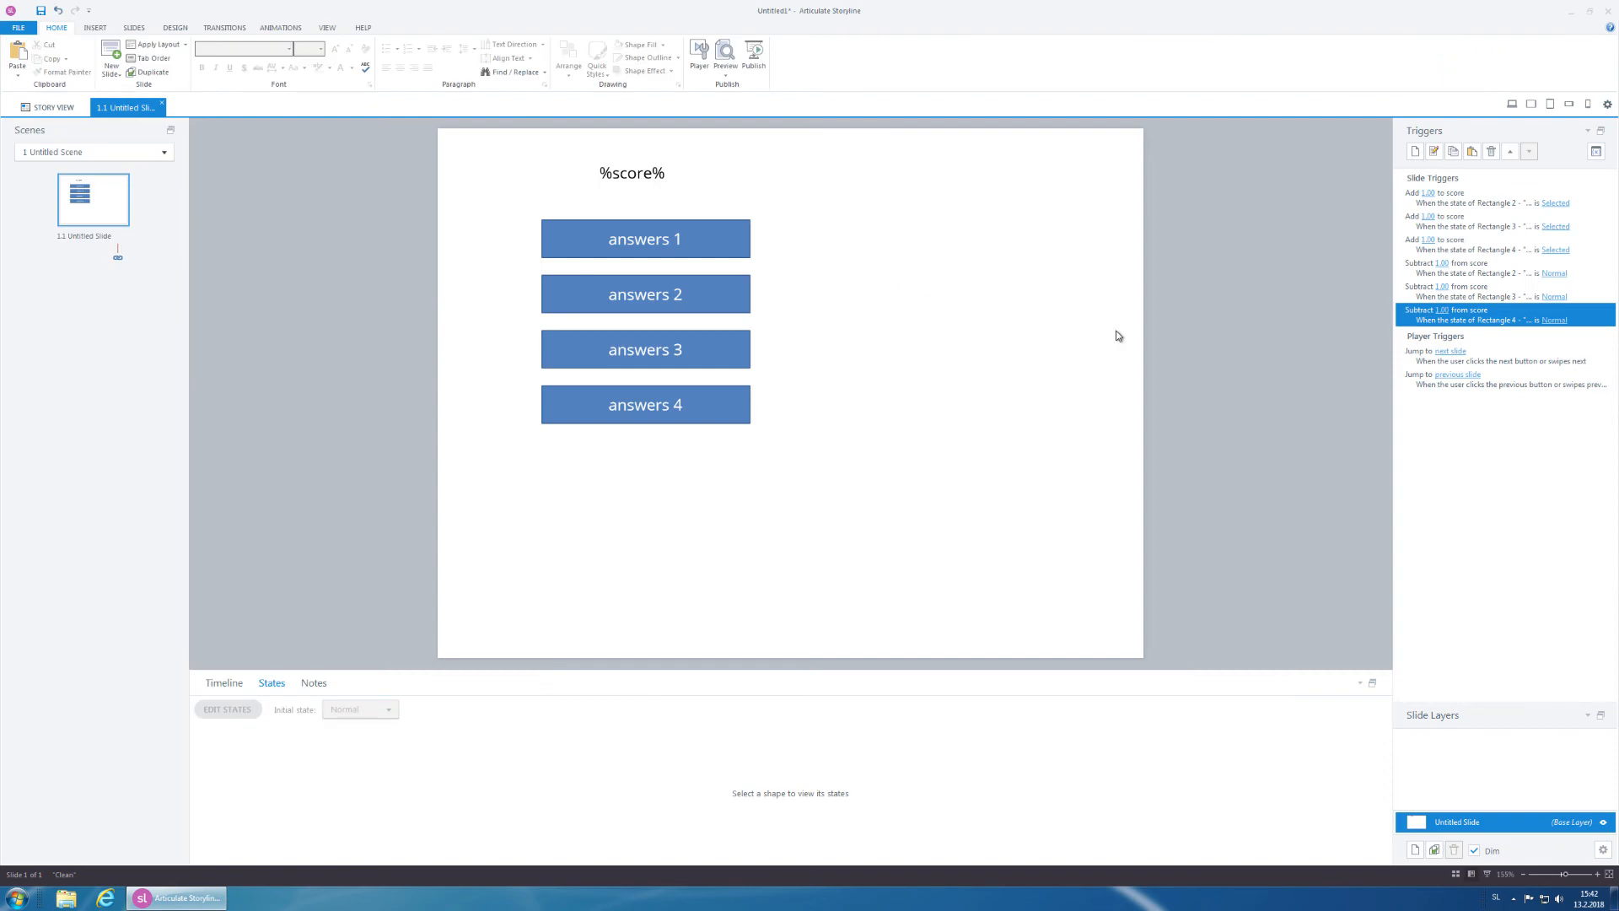
Step: Change the Rectangle 2 subtract trigger to run when its state is not Selected, and save it
{"action": "left_click", "coordinate": [1488, 273]}
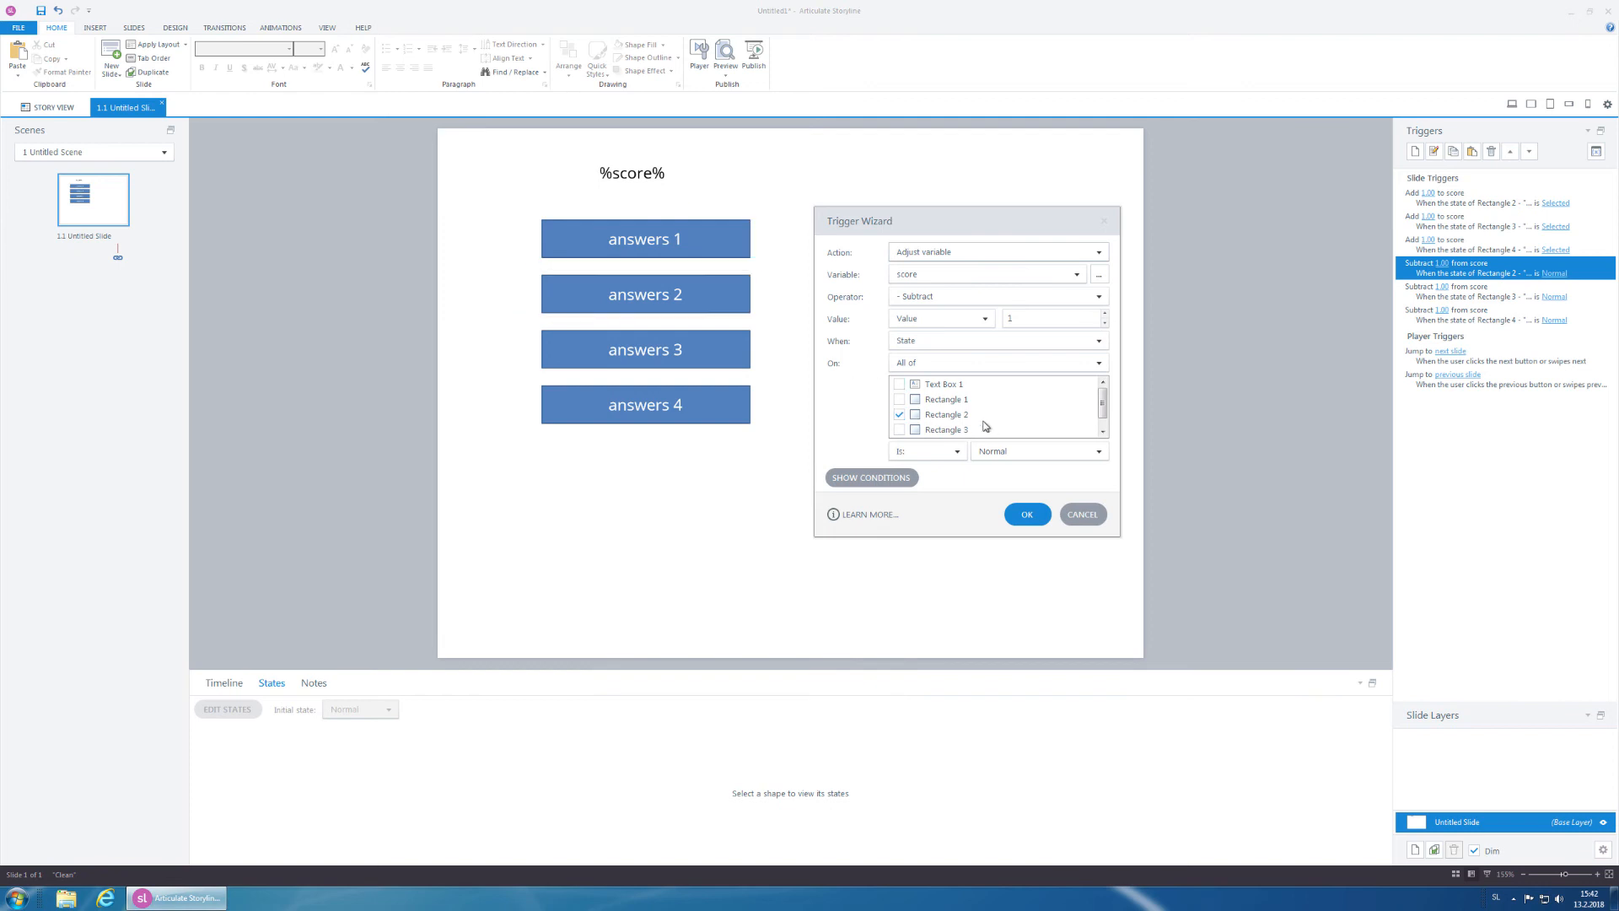
{"action": "left_click", "coordinate": [957, 451]}
{"action": "left_click", "coordinate": [932, 487]}
{"action": "left_click", "coordinate": [1017, 453]}
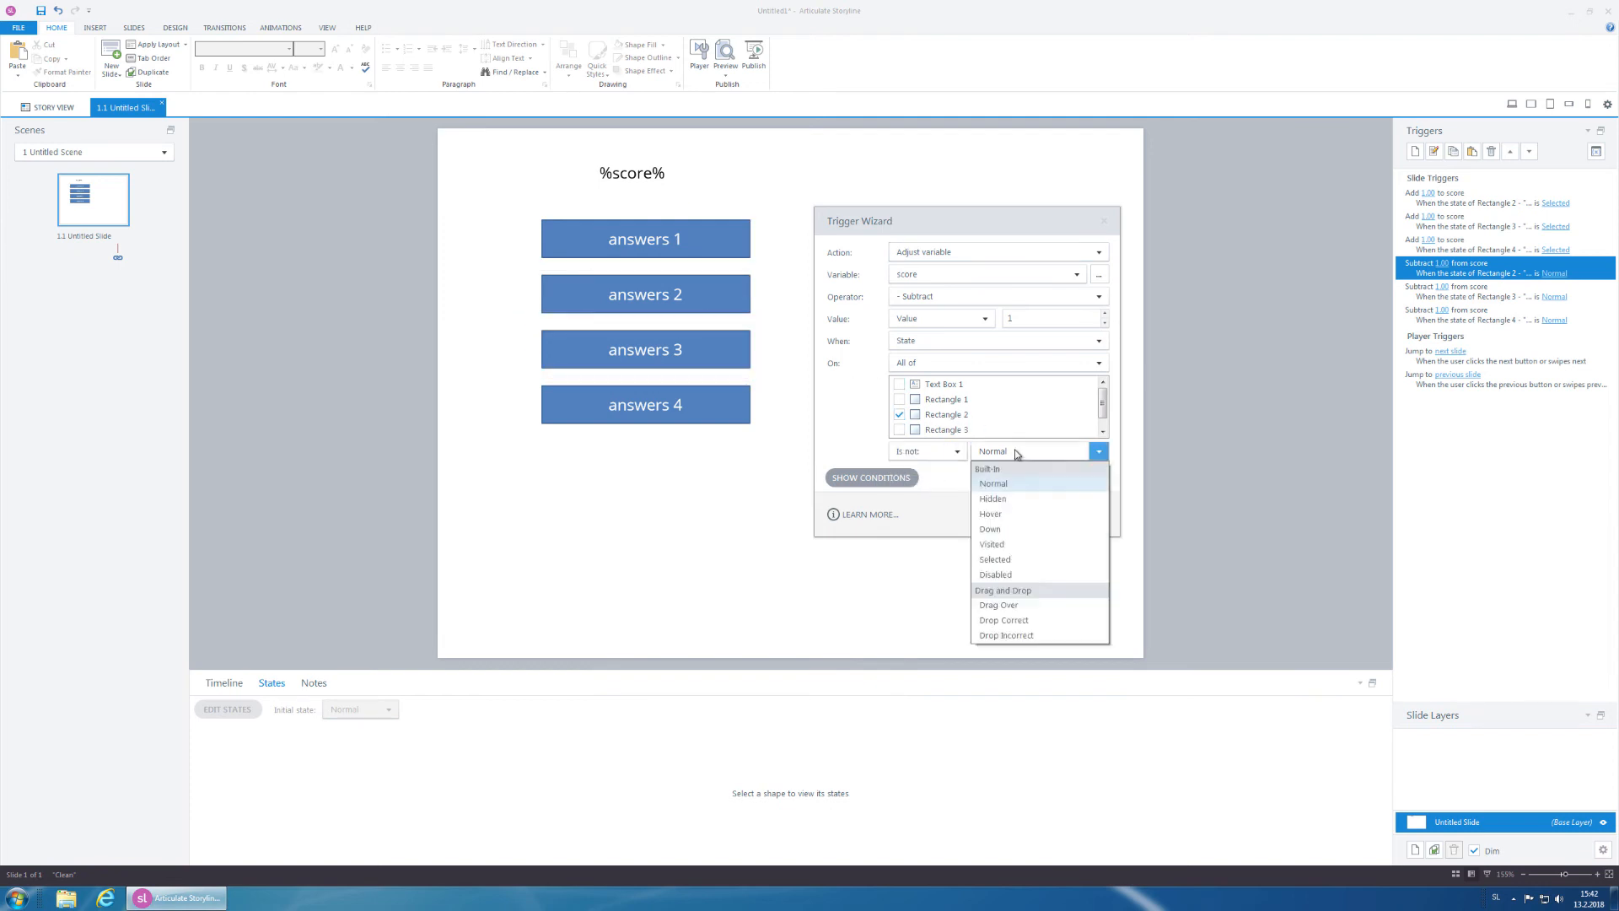
{"action": "left_click", "coordinate": [1019, 557]}
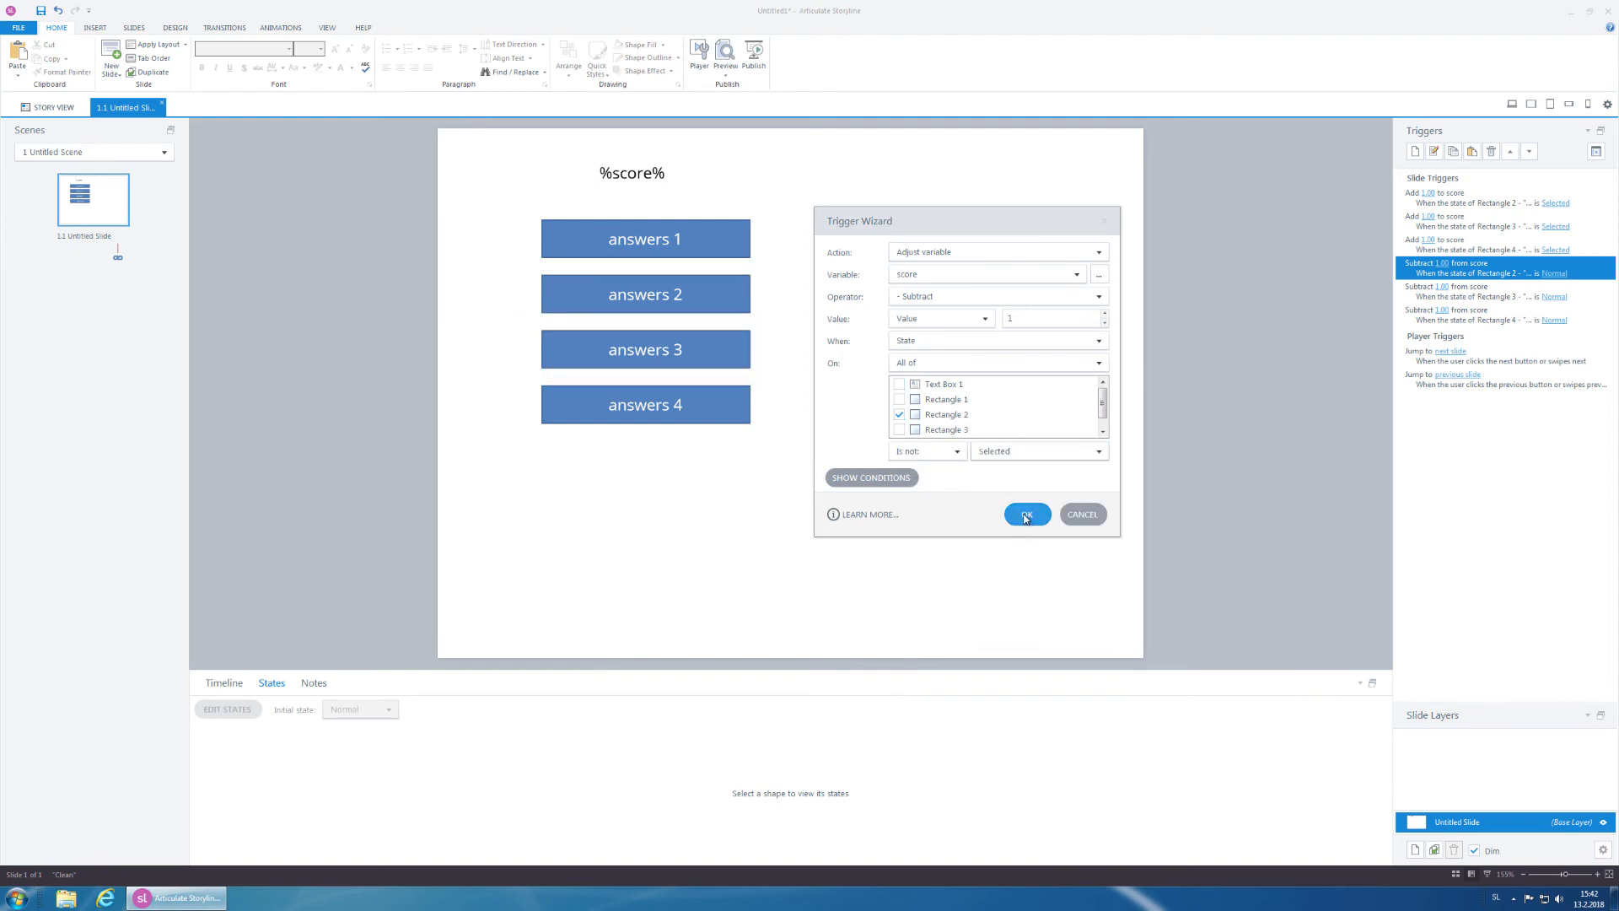
{"action": "left_click", "coordinate": [1026, 516]}
Step: Change the Rectangle 3 subtract trigger to run when its state is not Selected, and save it
{"action": "left_click", "coordinate": [1490, 297]}
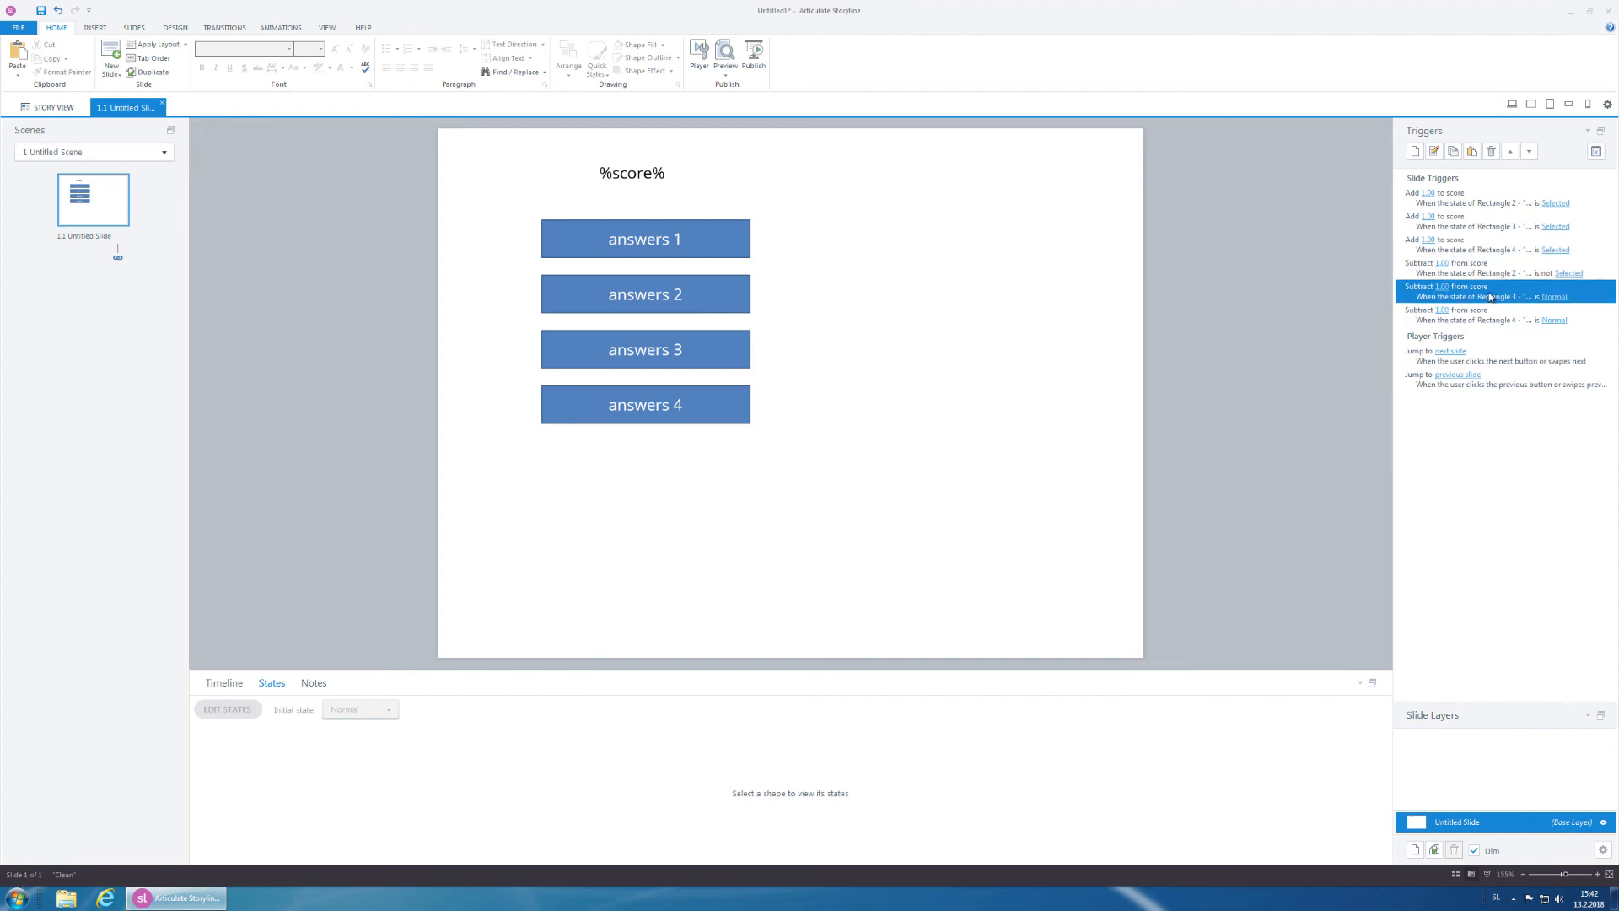
{"action": "double_click", "coordinate": [1490, 297]}
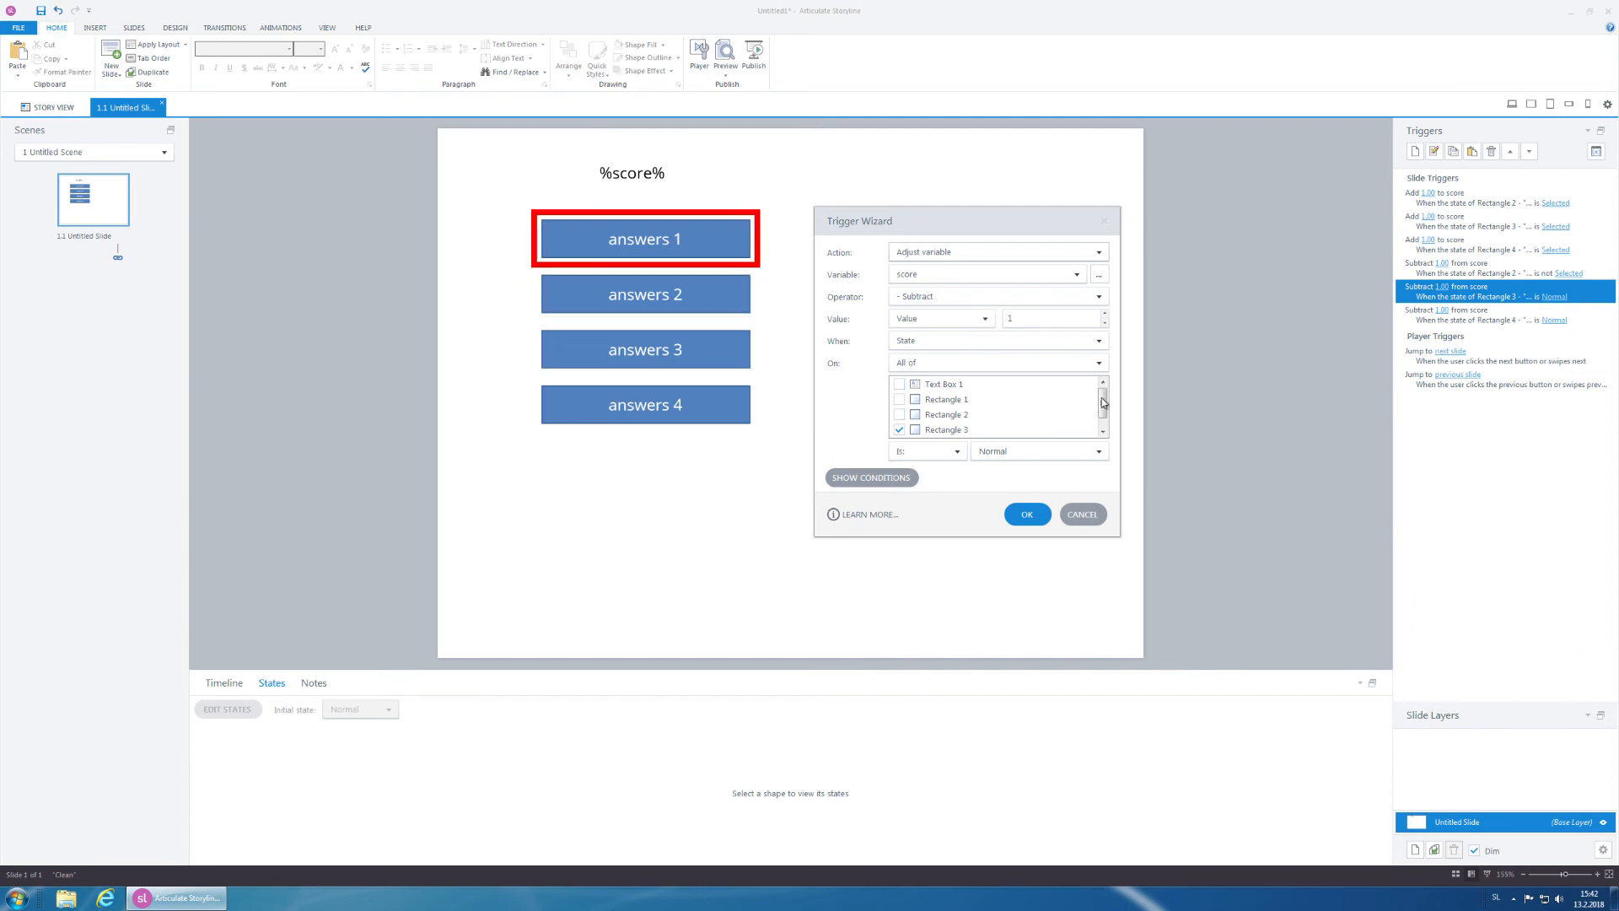
{"action": "left_click_drag", "start_coordinate": [1101, 405], "coordinate": [1101, 415]}
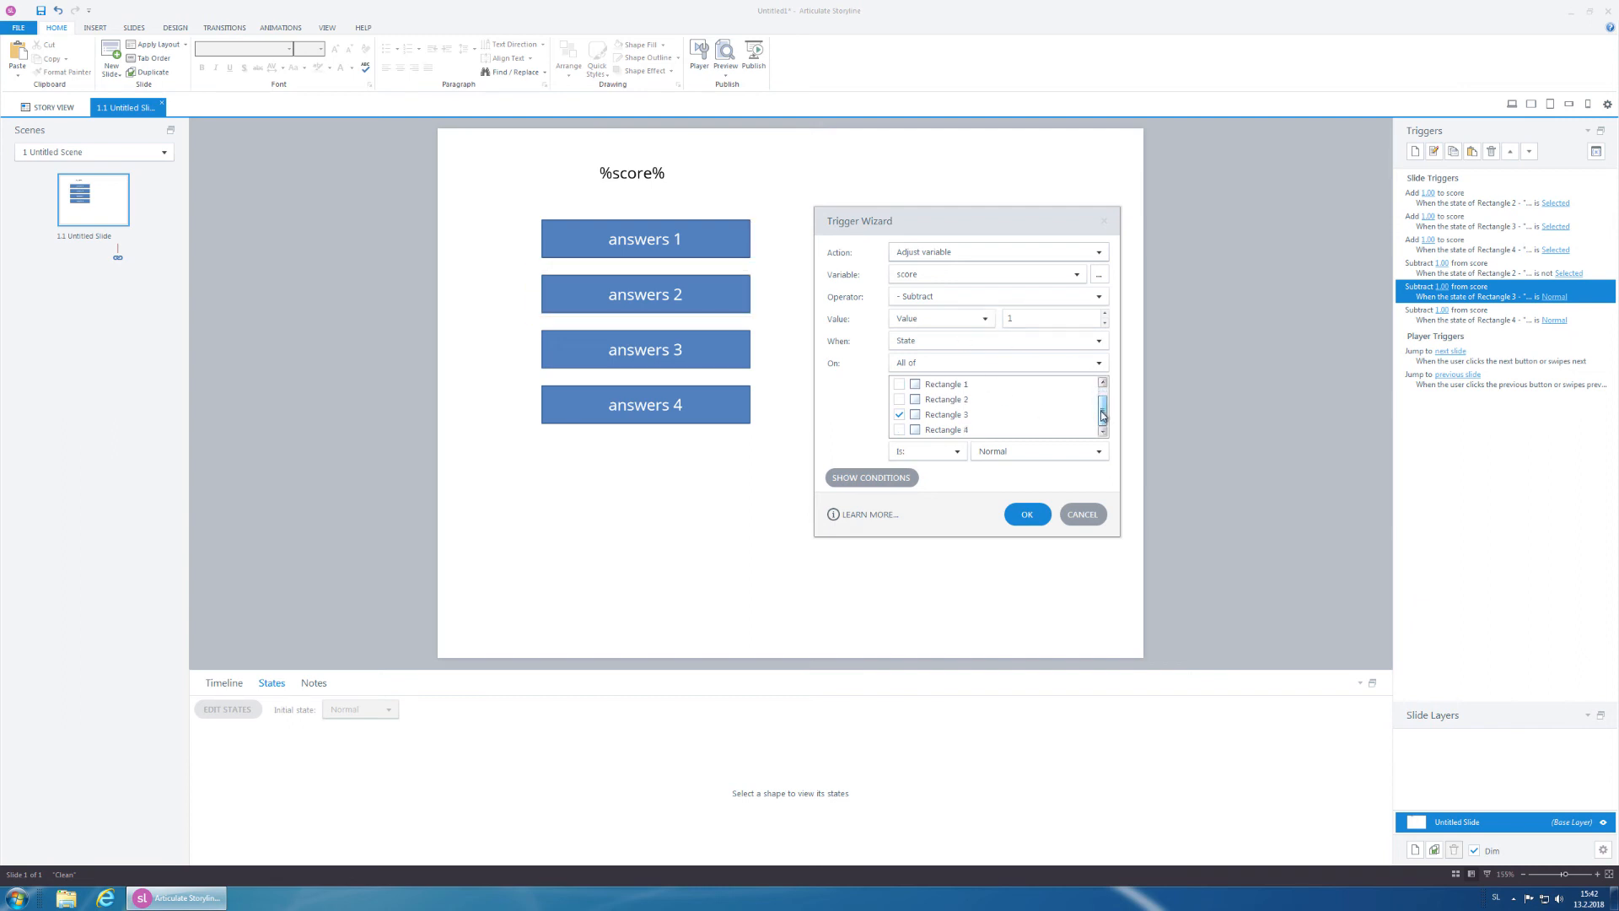
{"action": "left_click", "coordinate": [923, 451]}
{"action": "left_click", "coordinate": [915, 481]}
{"action": "left_click", "coordinate": [1011, 456]}
{"action": "left_click", "coordinate": [995, 559]}
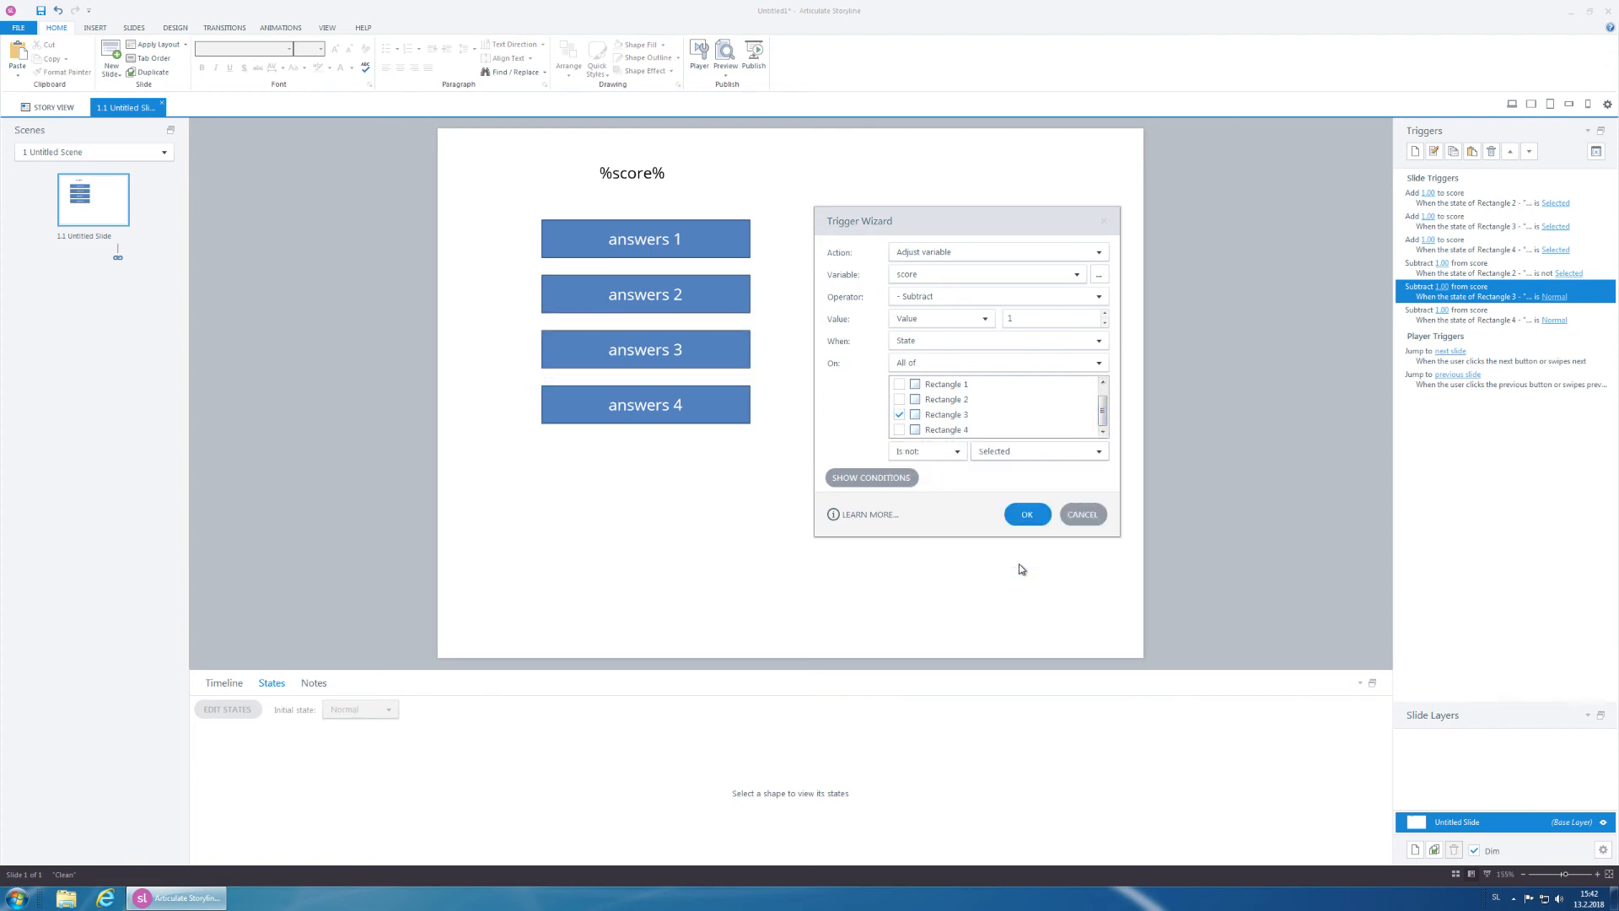
{"action": "left_click", "coordinate": [1026, 514]}
Step: Change the Rectangle 4 subtract trigger to run when its state is not Selected, and save it
{"action": "left_click", "coordinate": [1477, 319]}
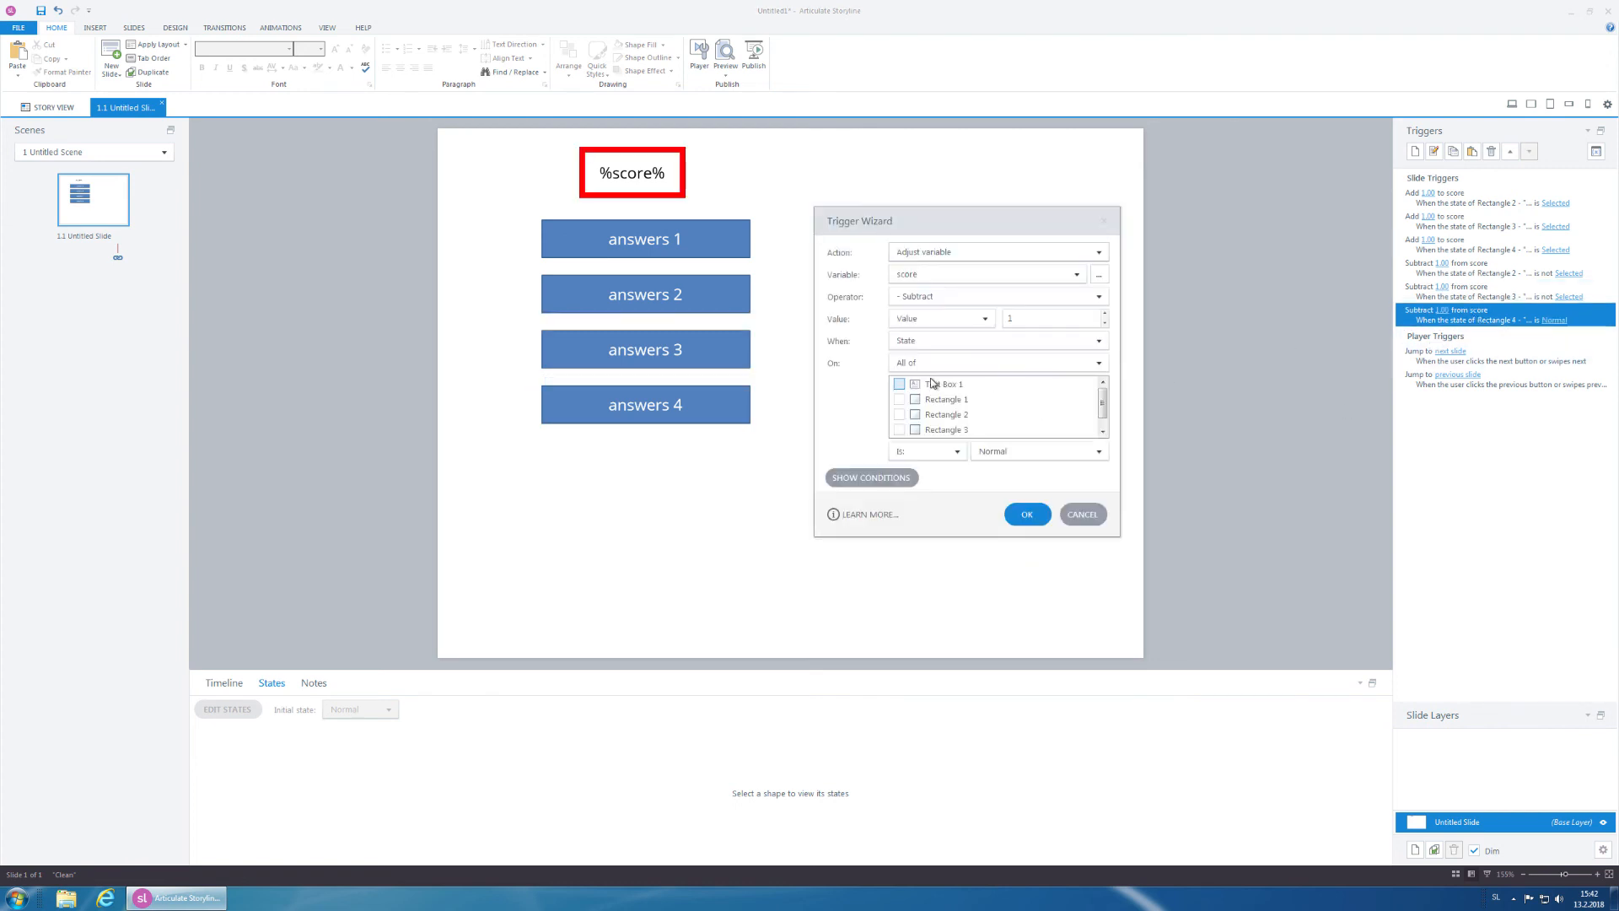
{"action": "left_click_drag", "start_coordinate": [1103, 398], "coordinate": [1099, 424]}
{"action": "left_click", "coordinate": [956, 451]}
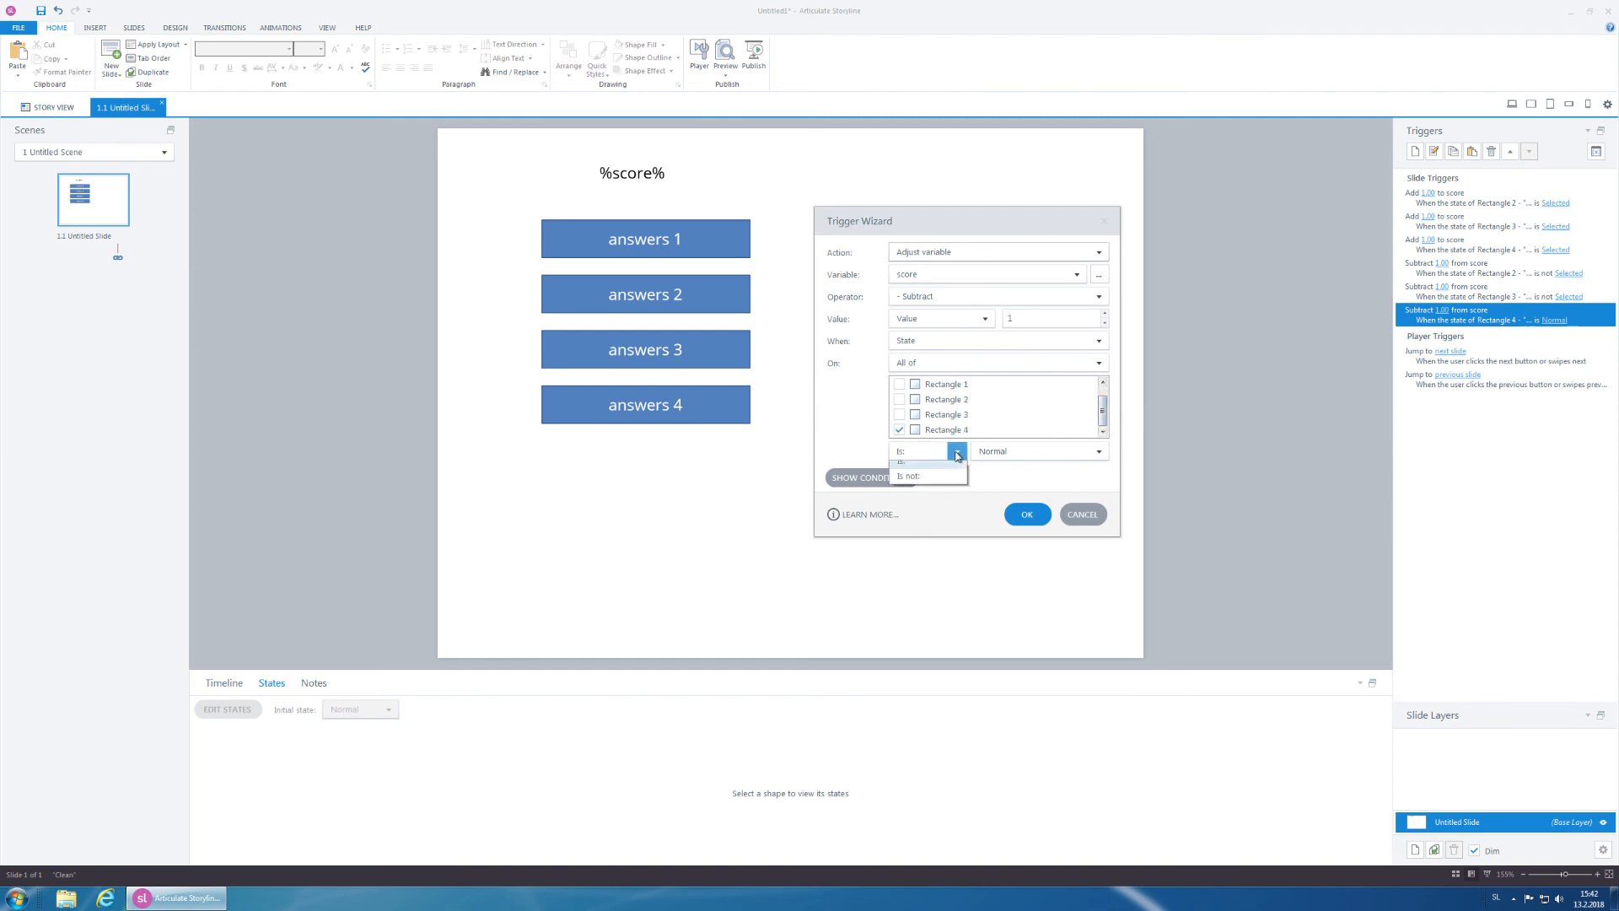
{"action": "left_click", "coordinate": [927, 480]}
{"action": "left_click", "coordinate": [1010, 453]}
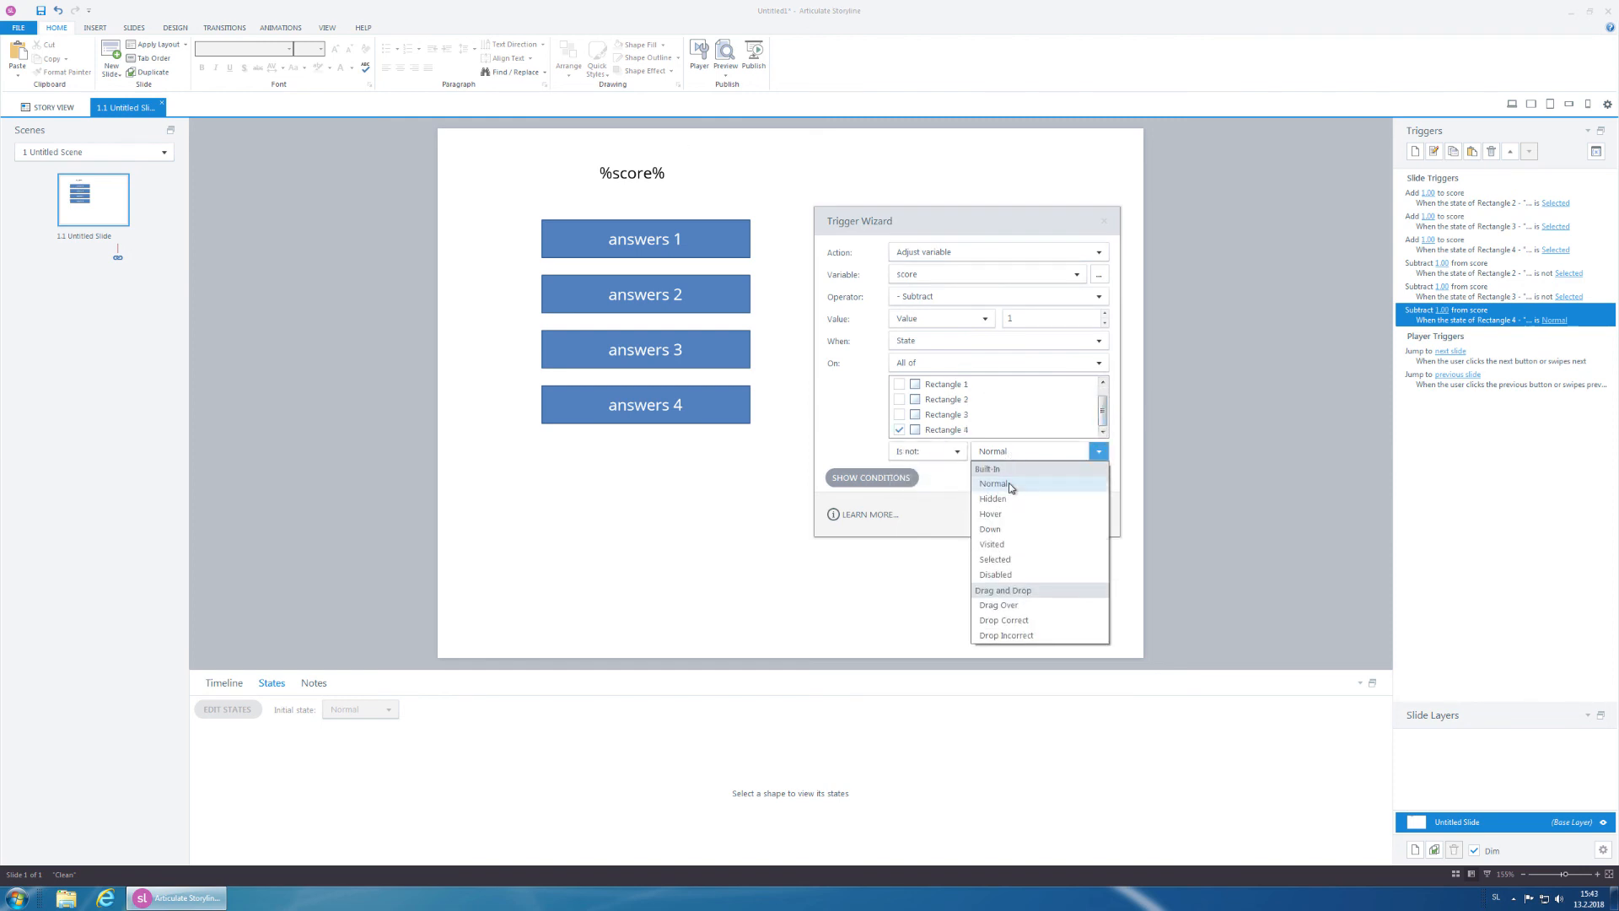
{"action": "left_click", "coordinate": [1011, 558]}
{"action": "left_click", "coordinate": [1027, 512]}
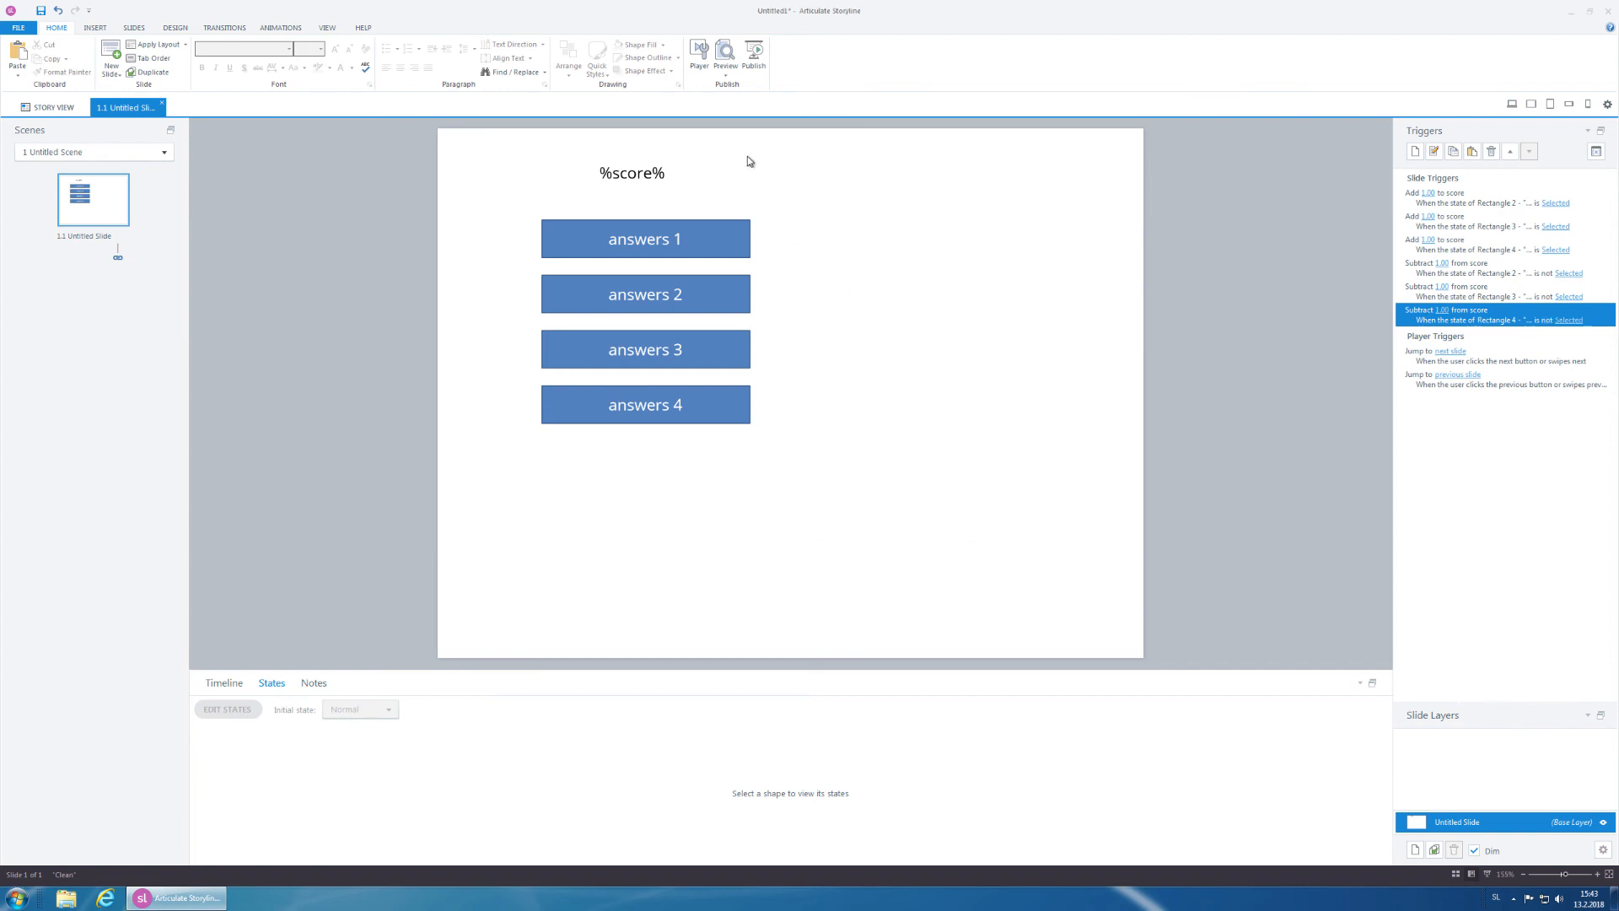
Step: Preview the slide and test the score by selecting answers 2, 3 and 4 and deselecting them in reverse order
{"action": "left_click", "coordinate": [725, 75]}
{"action": "left_click", "coordinate": [749, 88]}
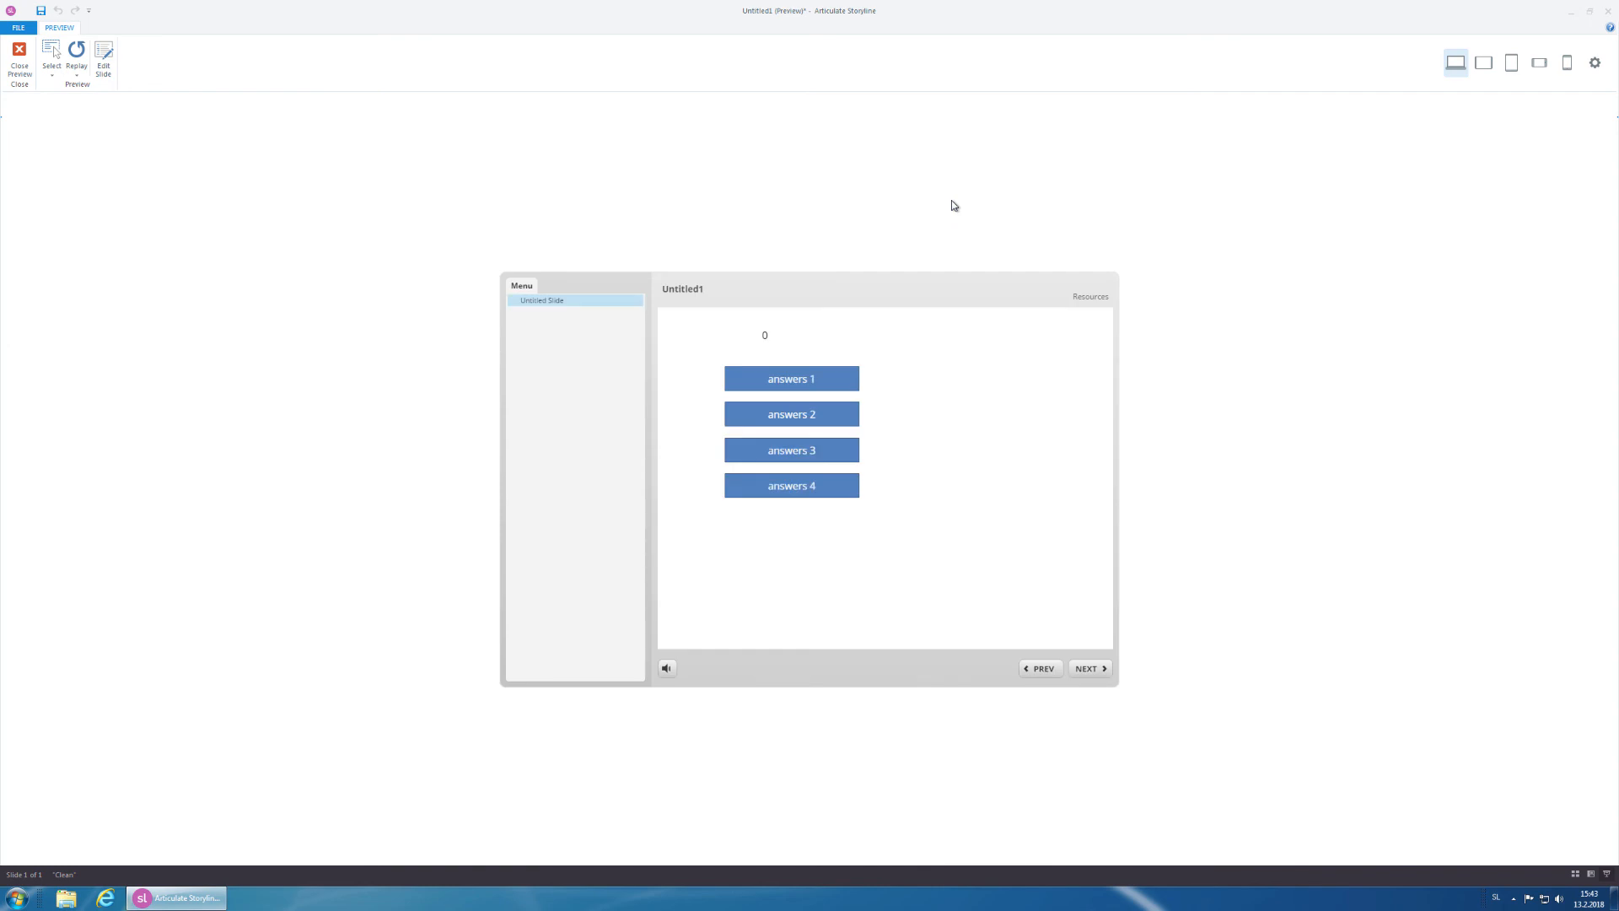
{"action": "left_click", "coordinate": [835, 419]}
{"action": "left_click", "coordinate": [823, 452]}
{"action": "left_click", "coordinate": [819, 491]}
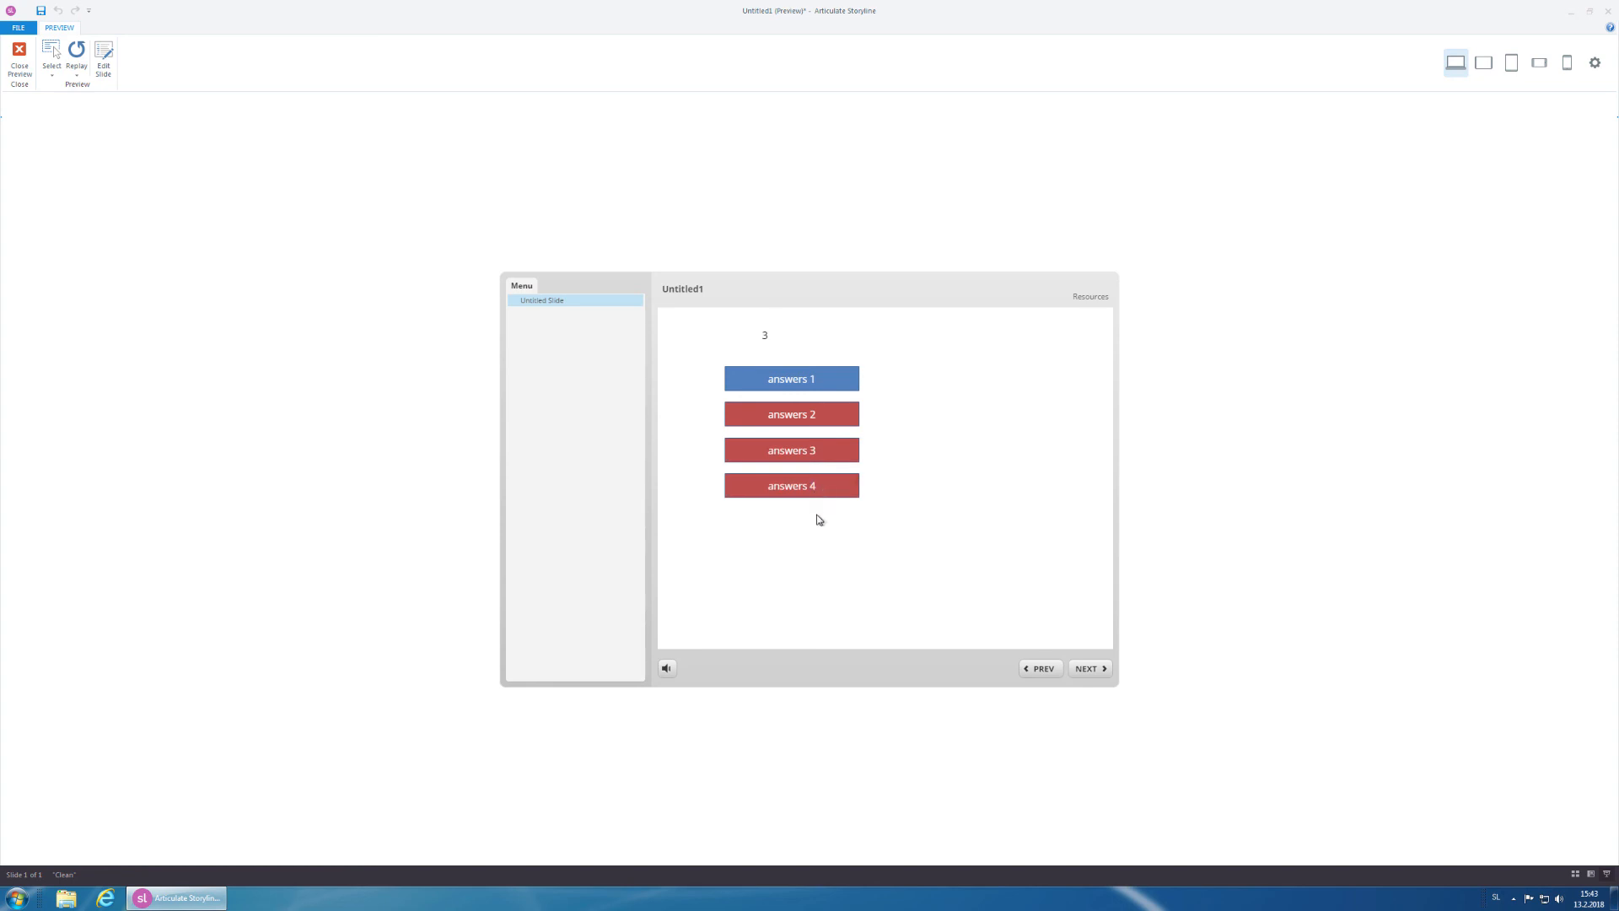
{"action": "left_click", "coordinate": [822, 496]}
{"action": "left_click", "coordinate": [818, 454]}
{"action": "left_click", "coordinate": [823, 422]}
Step: Toggle answers 2 on and off repeatedly in the preview to check how the score responds
{"action": "double_click", "coordinate": [825, 422]}
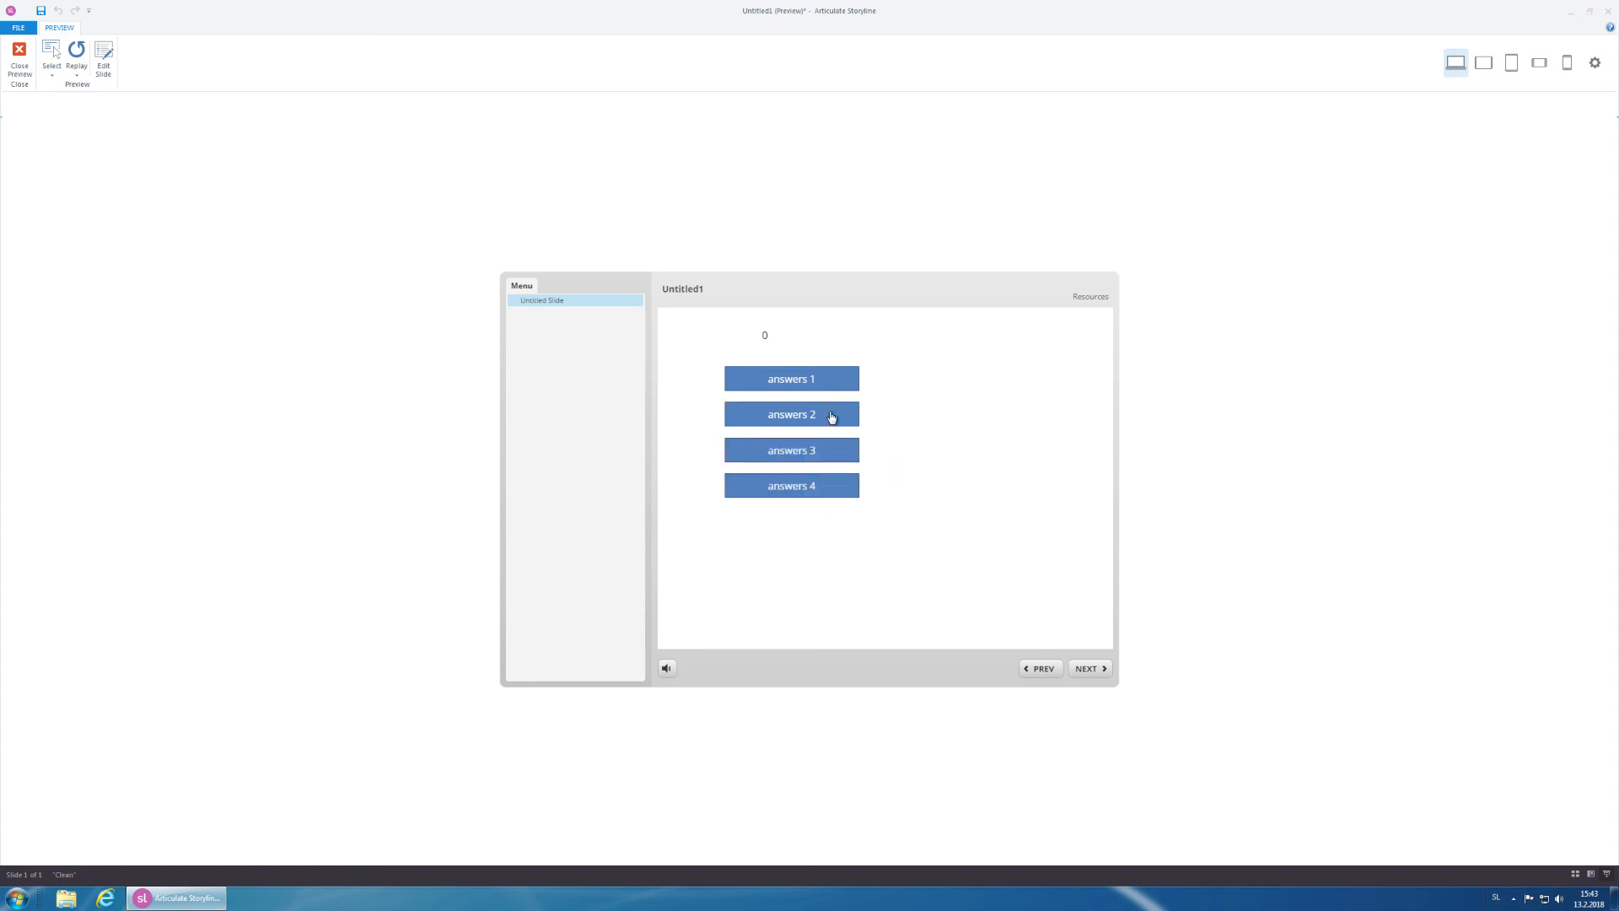
{"action": "left_click", "coordinate": [828, 417]}
{"action": "left_click", "coordinate": [830, 418]}
{"action": "left_click", "coordinate": [831, 419]}
{"action": "left_click", "coordinate": [813, 419]}
{"action": "left_click", "coordinate": [813, 419]}
{"action": "left_click", "coordinate": [813, 419]}
{"action": "left_click", "coordinate": [814, 420]}
Step: Test the score in the preview by alternately selecting and deselecting answers 2, 3 and 4 as a group
{"action": "left_click", "coordinate": [833, 454]}
{"action": "left_click", "coordinate": [839, 487]}
{"action": "left_click", "coordinate": [843, 488]}
{"action": "left_click", "coordinate": [836, 455]}
{"action": "left_click", "coordinate": [835, 420]}
{"action": "left_click", "coordinate": [837, 423]}
{"action": "left_click", "coordinate": [834, 455]}
{"action": "left_click", "coordinate": [830, 483]}
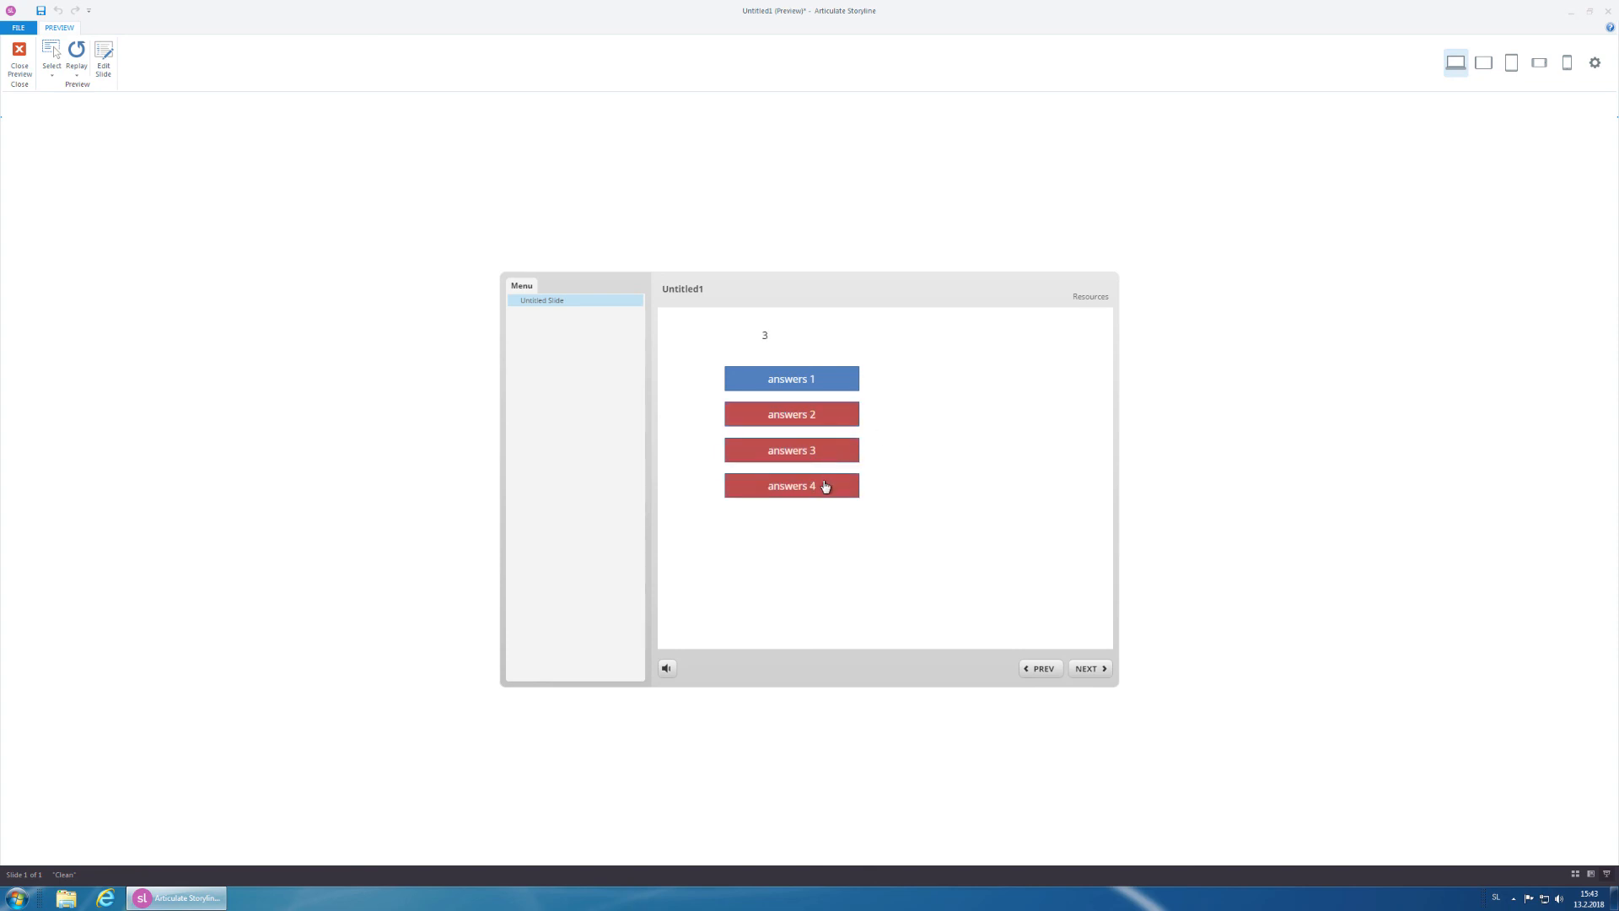
{"action": "left_click", "coordinate": [828, 484]}
{"action": "left_click", "coordinate": [825, 456]}
{"action": "left_click", "coordinate": [825, 419]}
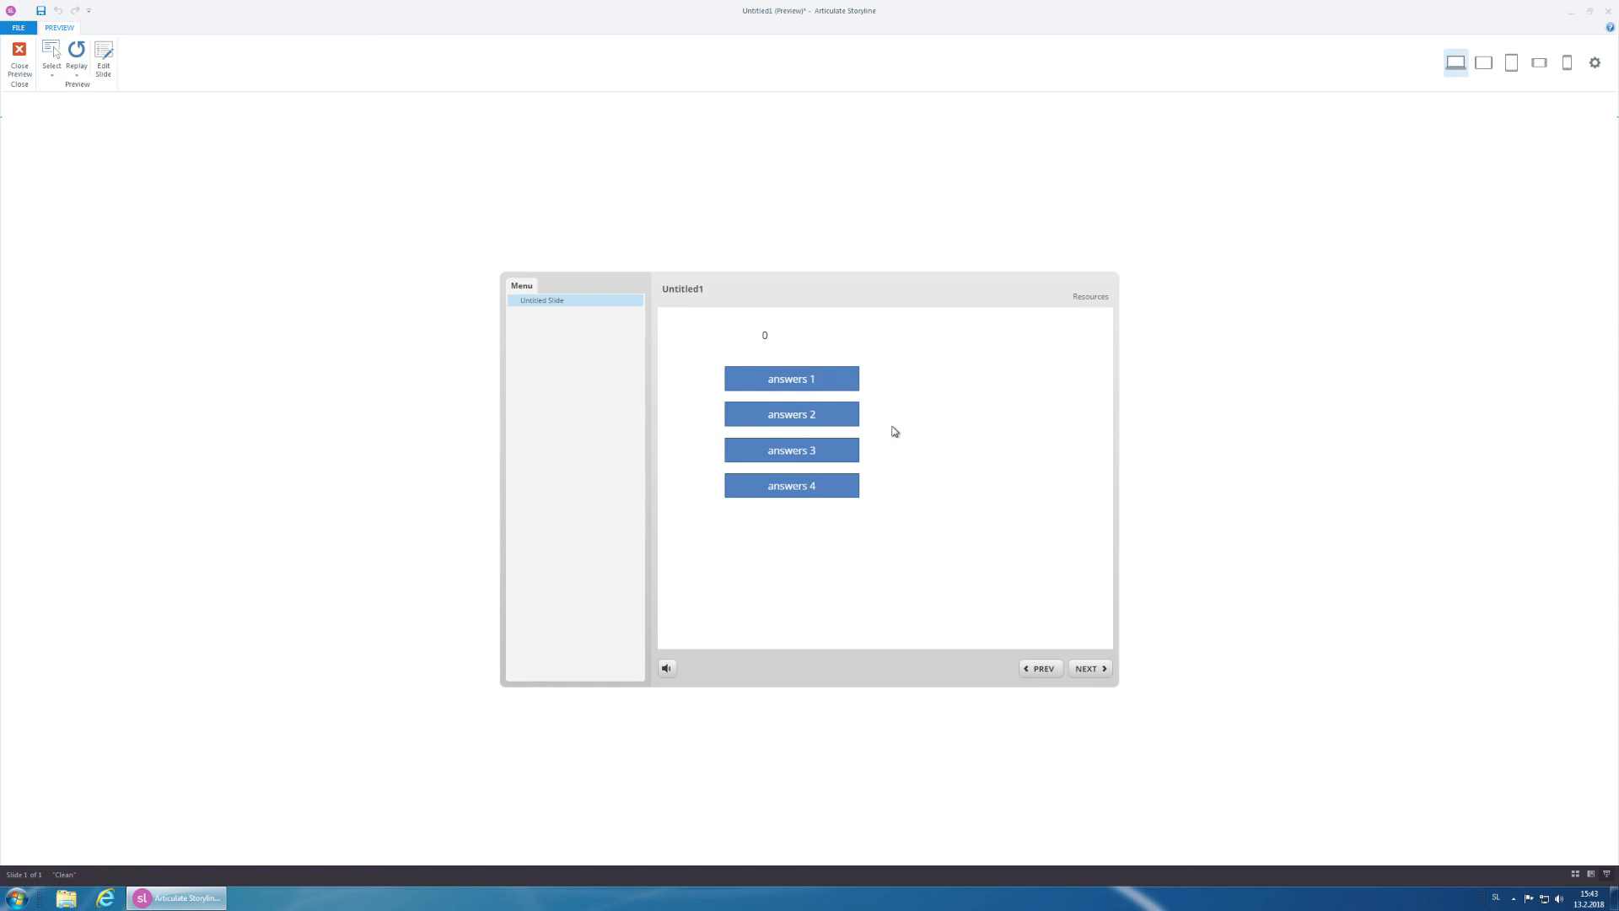
Step: Run two more rounds of selecting and deselecting answers 2 to 4 to recheck the score, and close the preview
{"action": "left_click", "coordinate": [841, 416]}
{"action": "left_click", "coordinate": [842, 454]}
{"action": "left_click", "coordinate": [832, 489]}
{"action": "left_click", "coordinate": [831, 489]}
{"action": "left_click", "coordinate": [840, 451]}
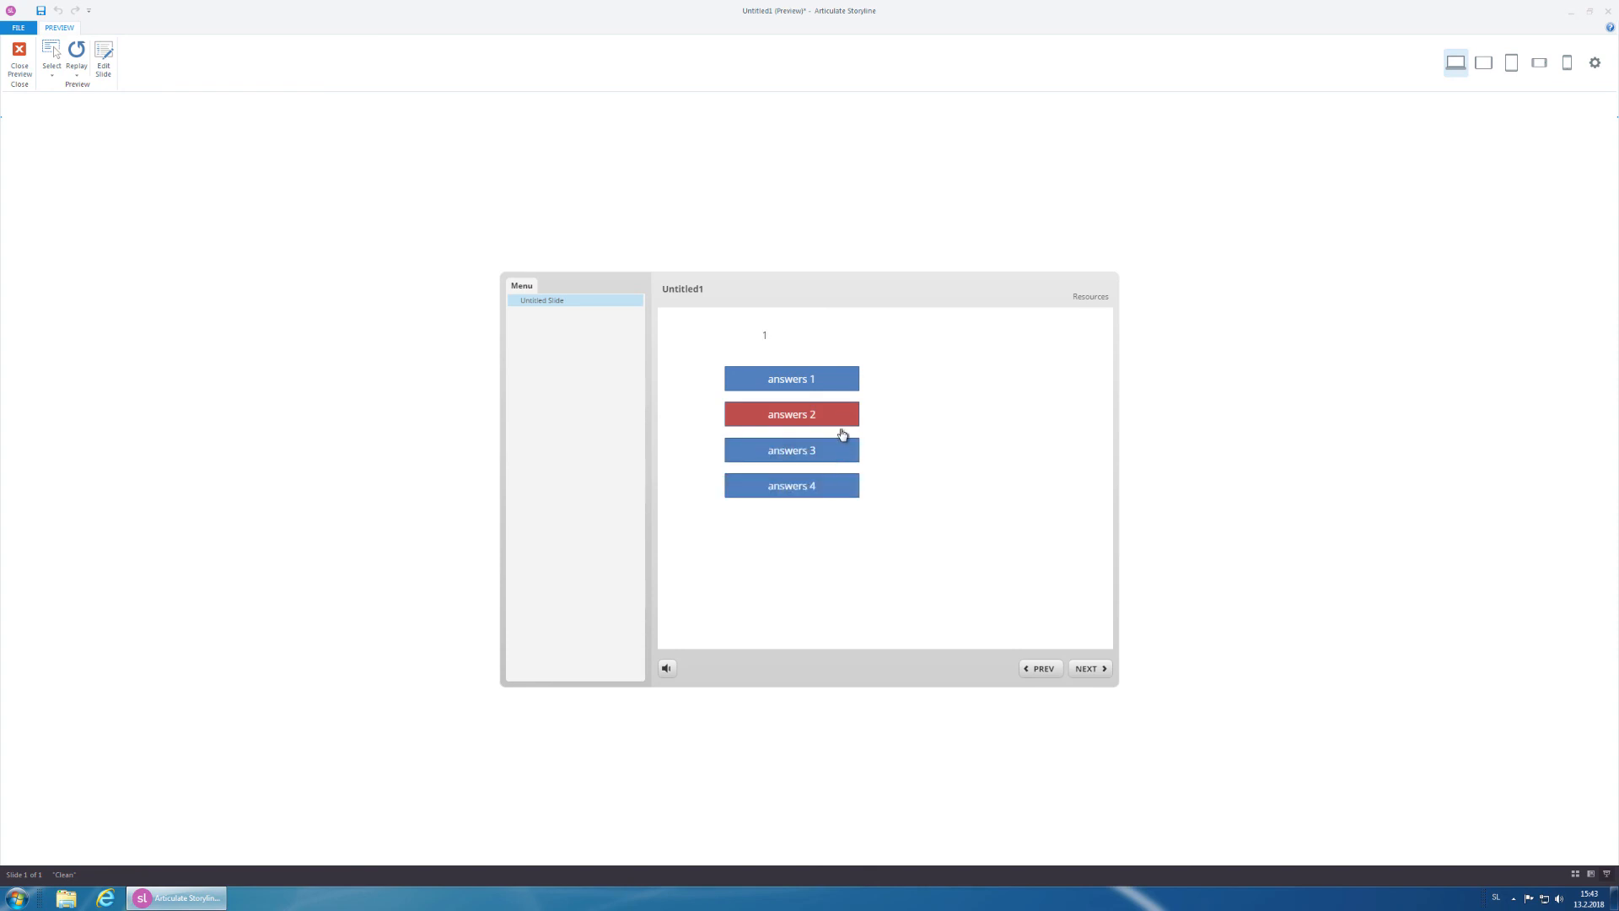
{"action": "left_click", "coordinate": [843, 415]}
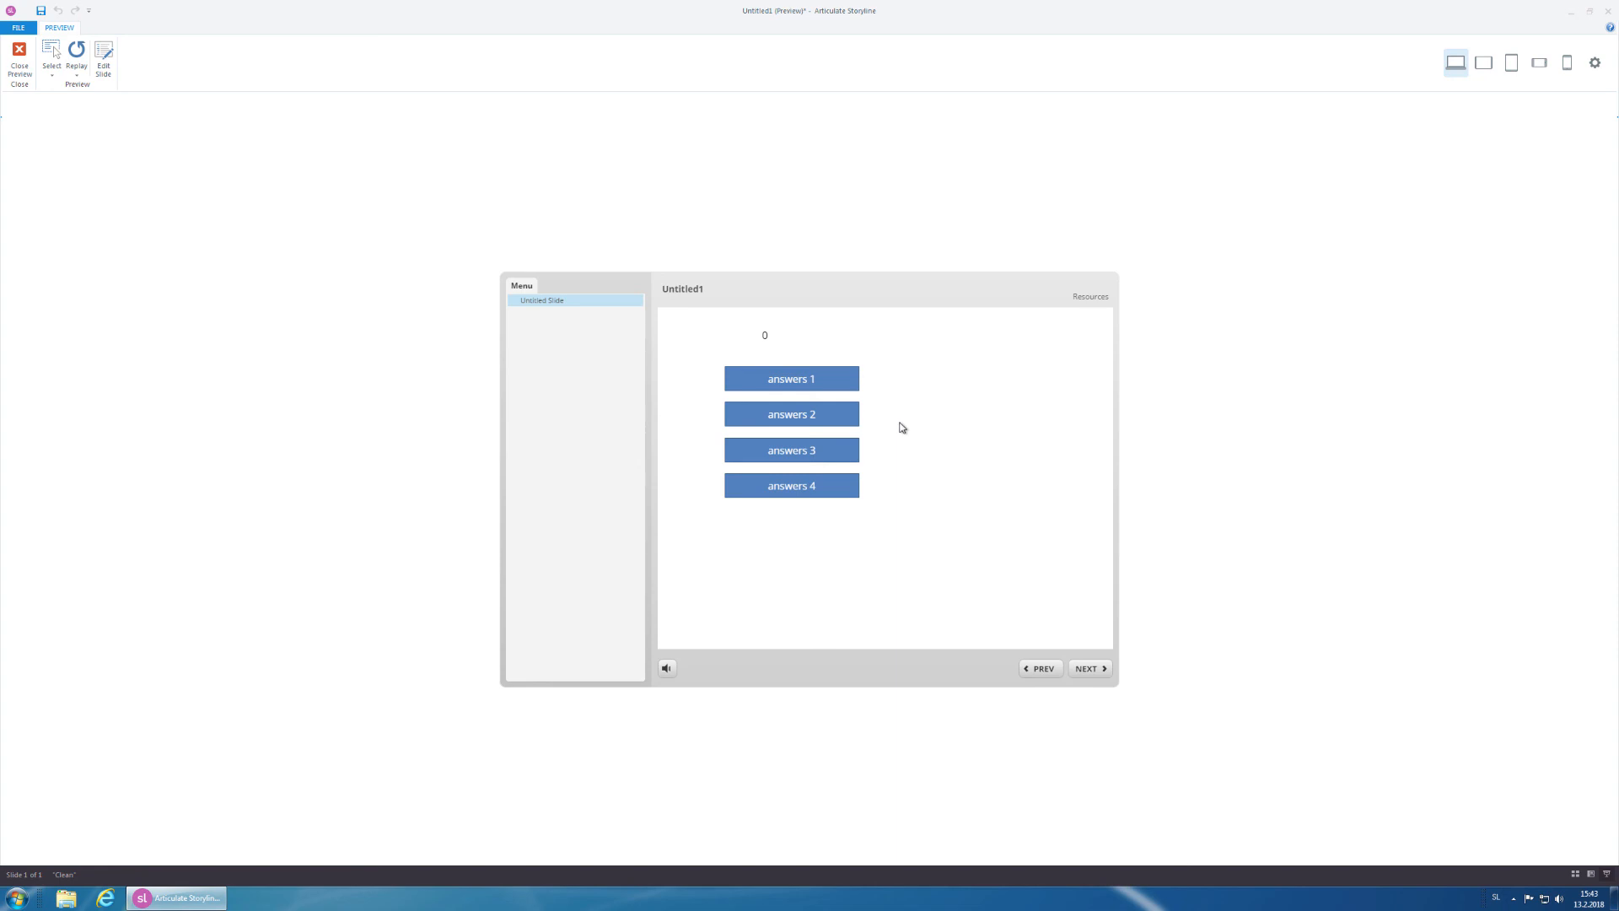
{"action": "left_click", "coordinate": [851, 421]}
{"action": "left_click", "coordinate": [841, 450]}
{"action": "left_click", "coordinate": [831, 489]}
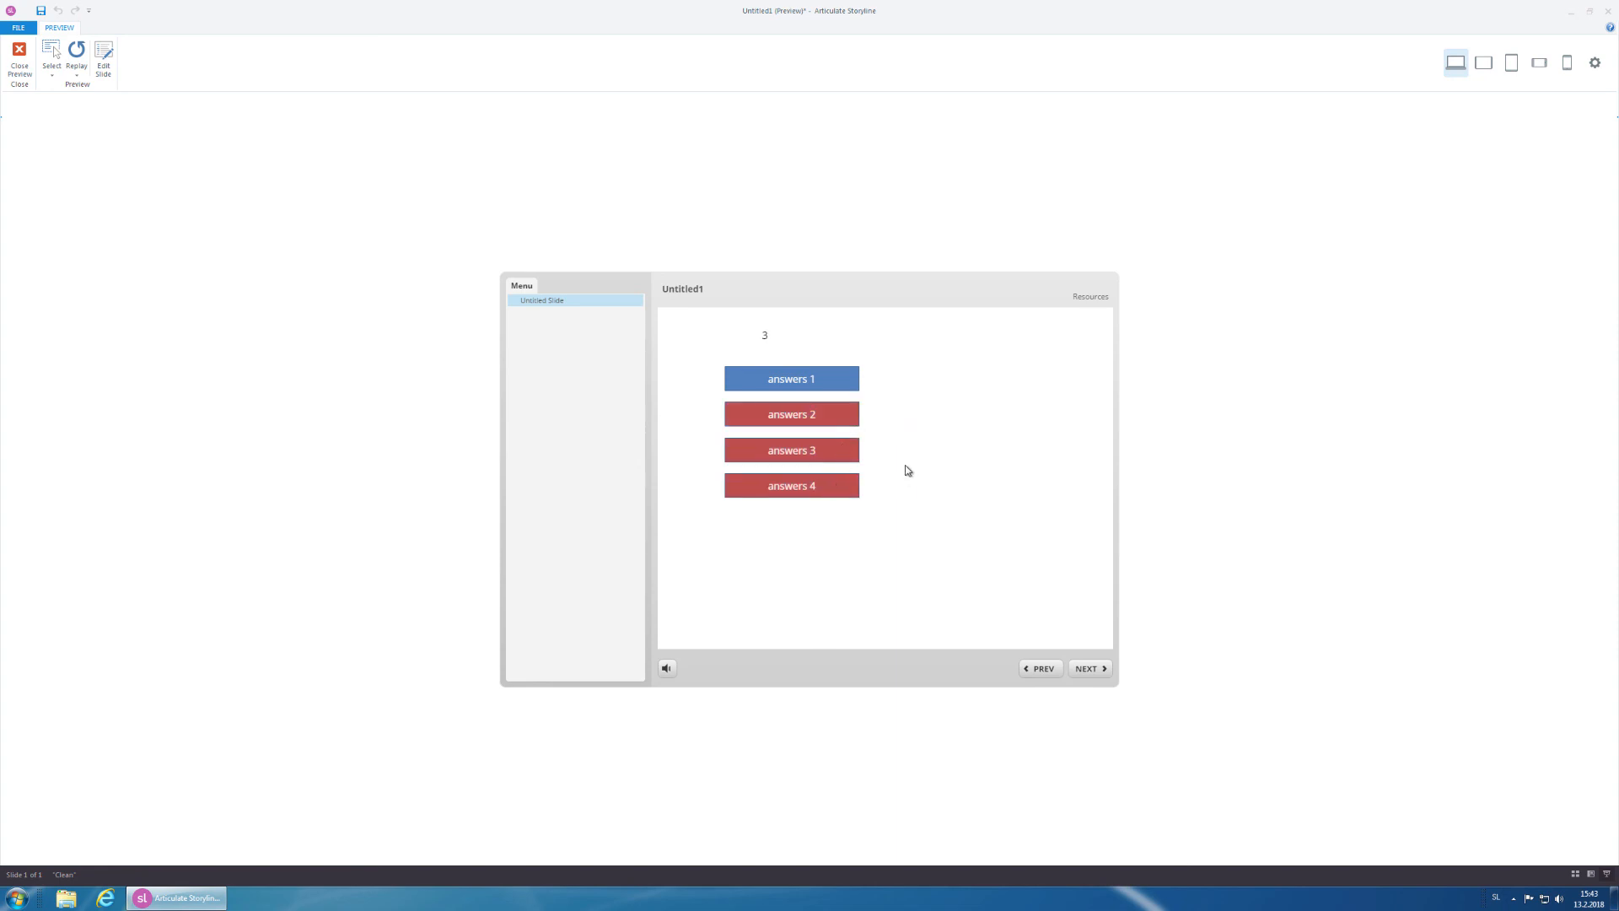
{"action": "left_click", "coordinate": [838, 487]}
{"action": "left_click", "coordinate": [840, 451]}
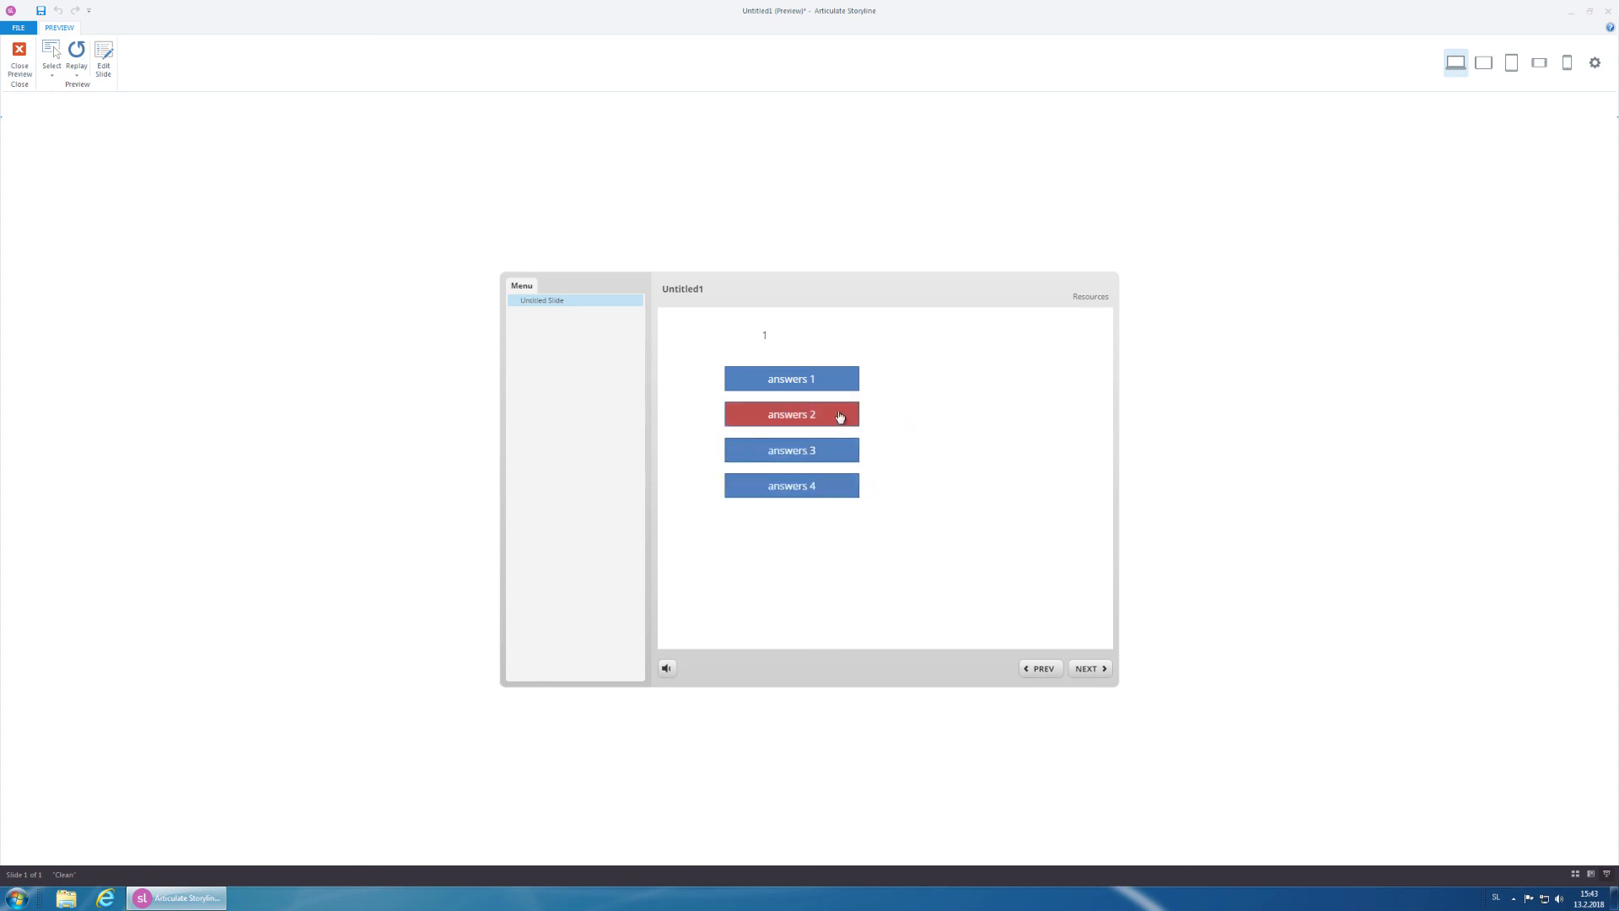
{"action": "left_click", "coordinate": [840, 415]}
{"action": "left_click", "coordinate": [21, 61]}
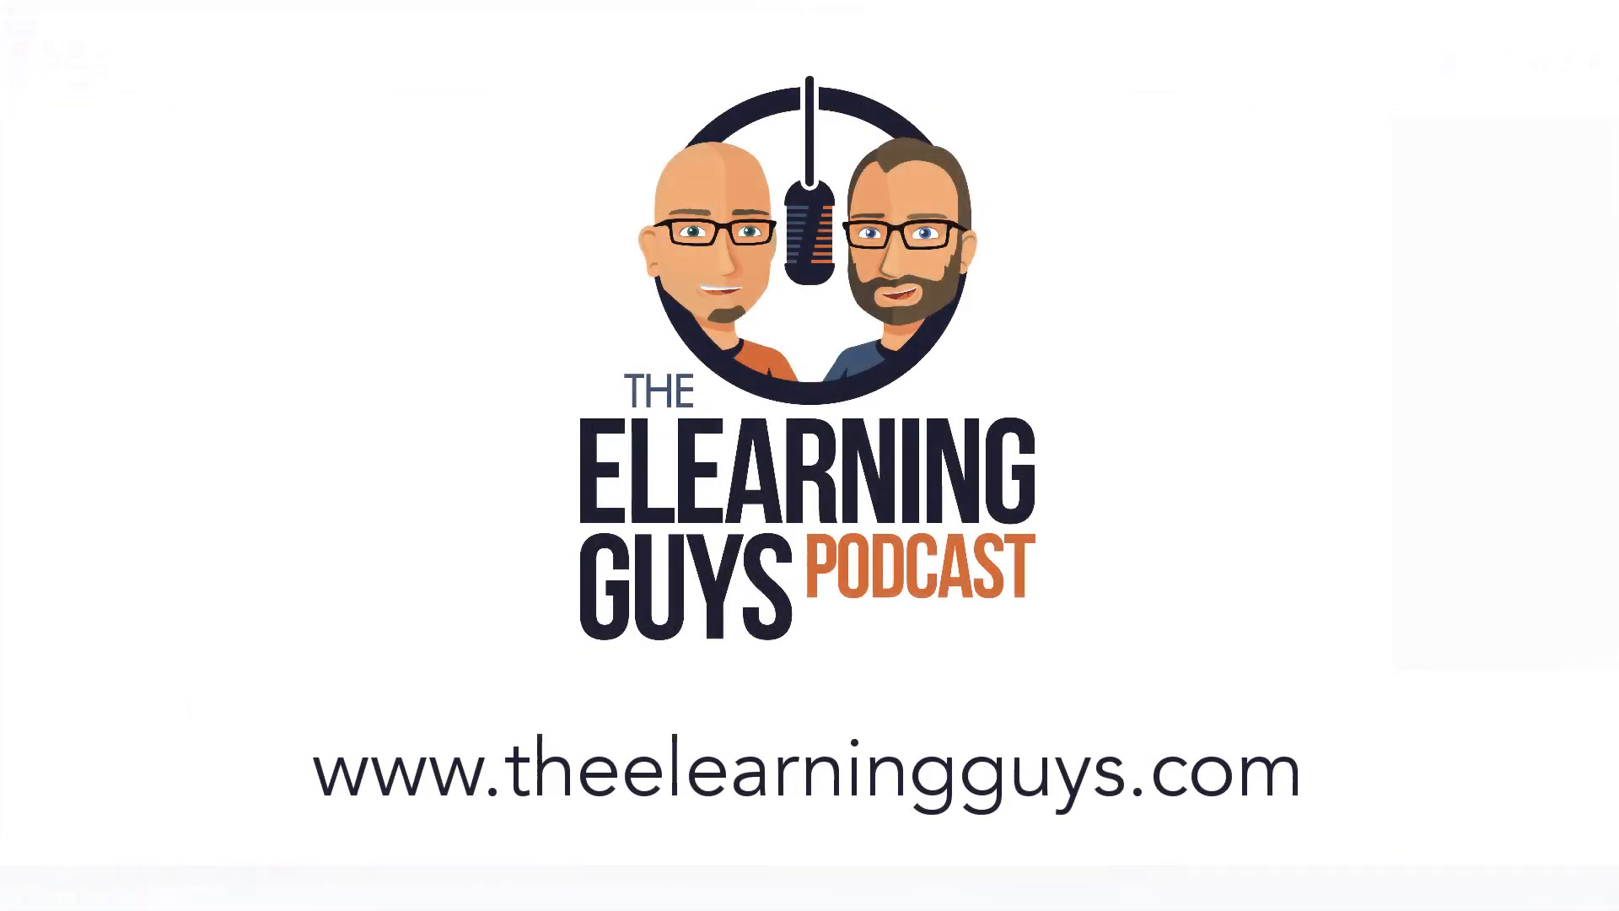